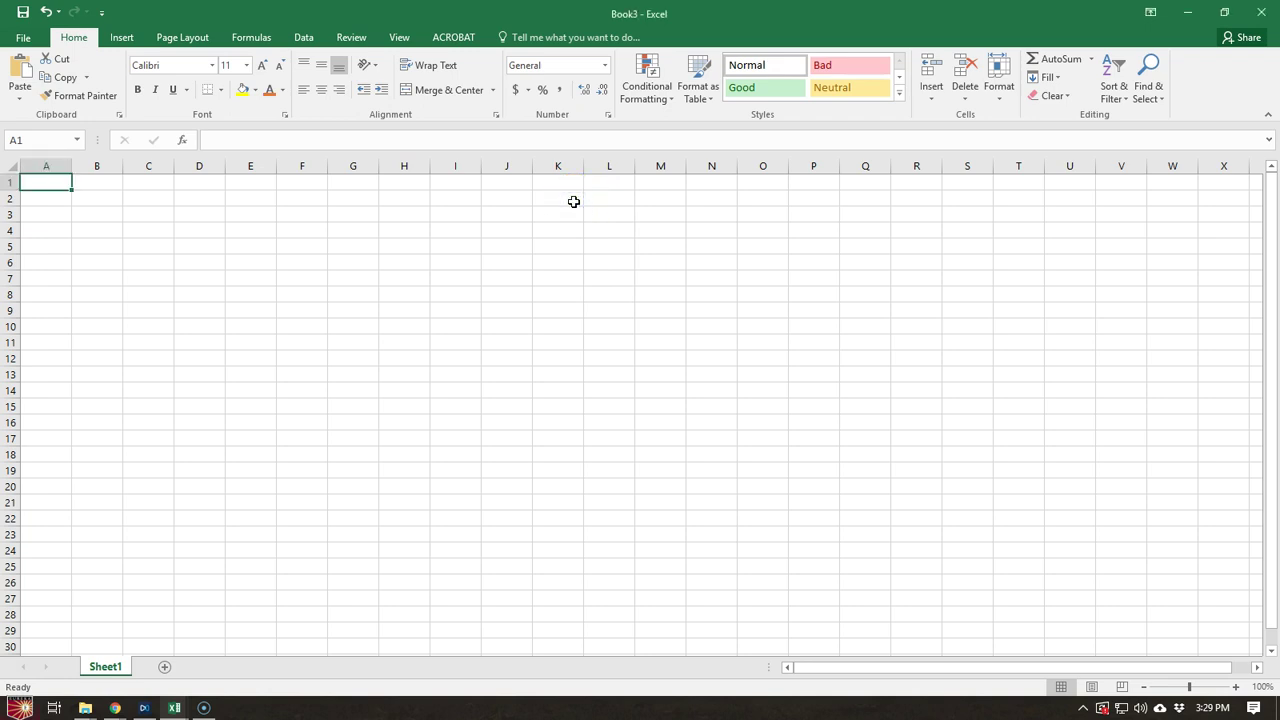
- Enter the caption 'Table 1' in cell E4 and return to that cell
{"action": "mouse_move", "coordinate": [531, 166]}
{"action": "left_mouse_down"}
{"action": "mouse_move", "coordinate": [677, 171]}
{"action": "mouse_move", "coordinate": [529, 172]}
{"action": "left_mouse_up"}
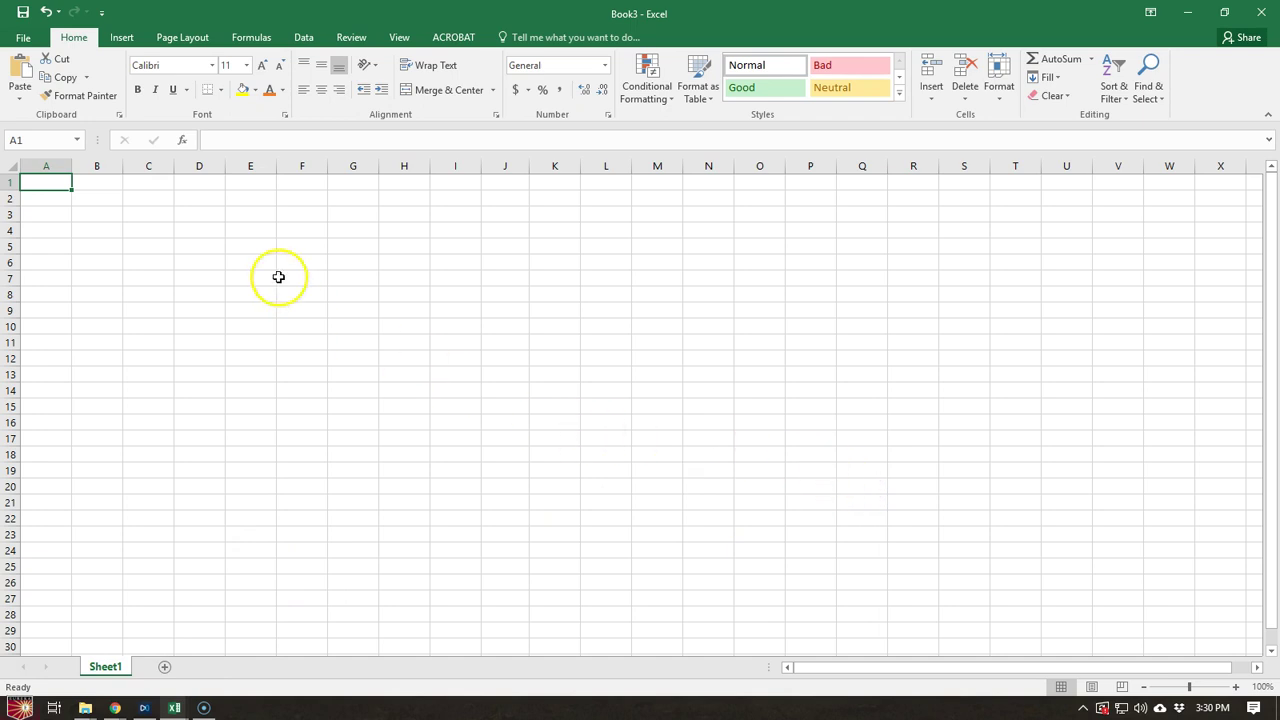
{"action": "left_click", "coordinate": [251, 228]}
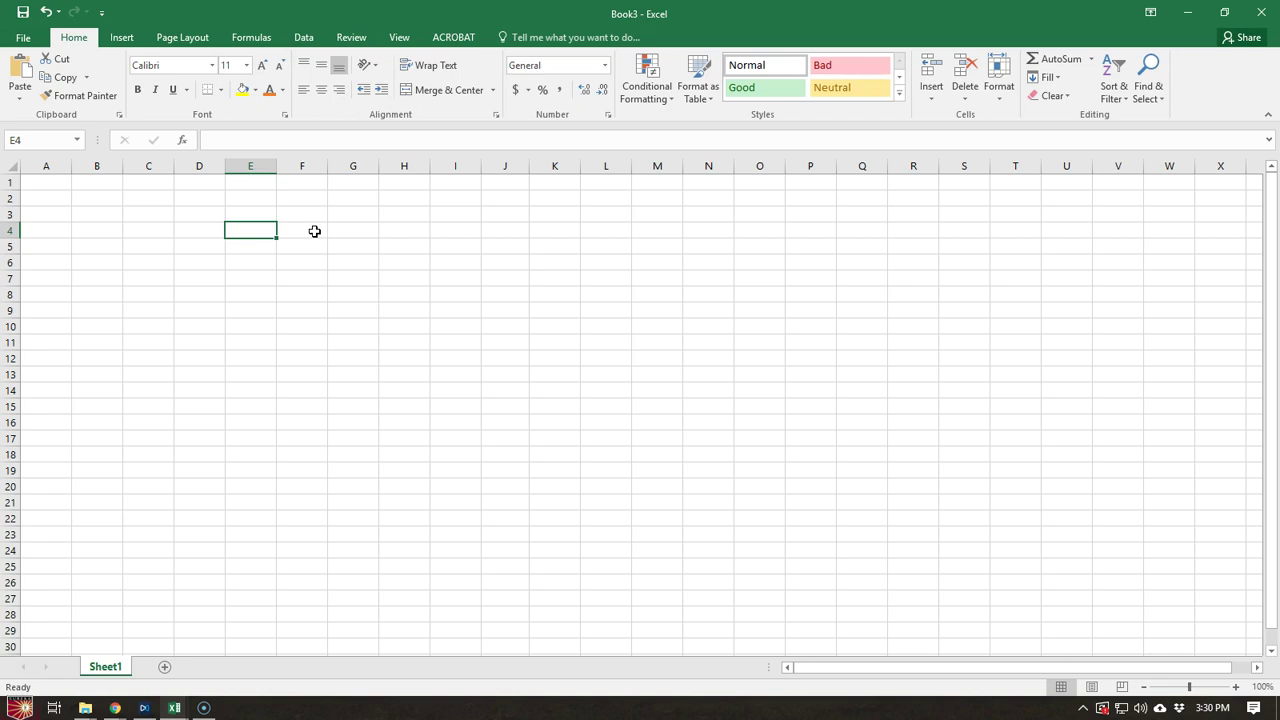
{"action": "type", "text": "Table"}
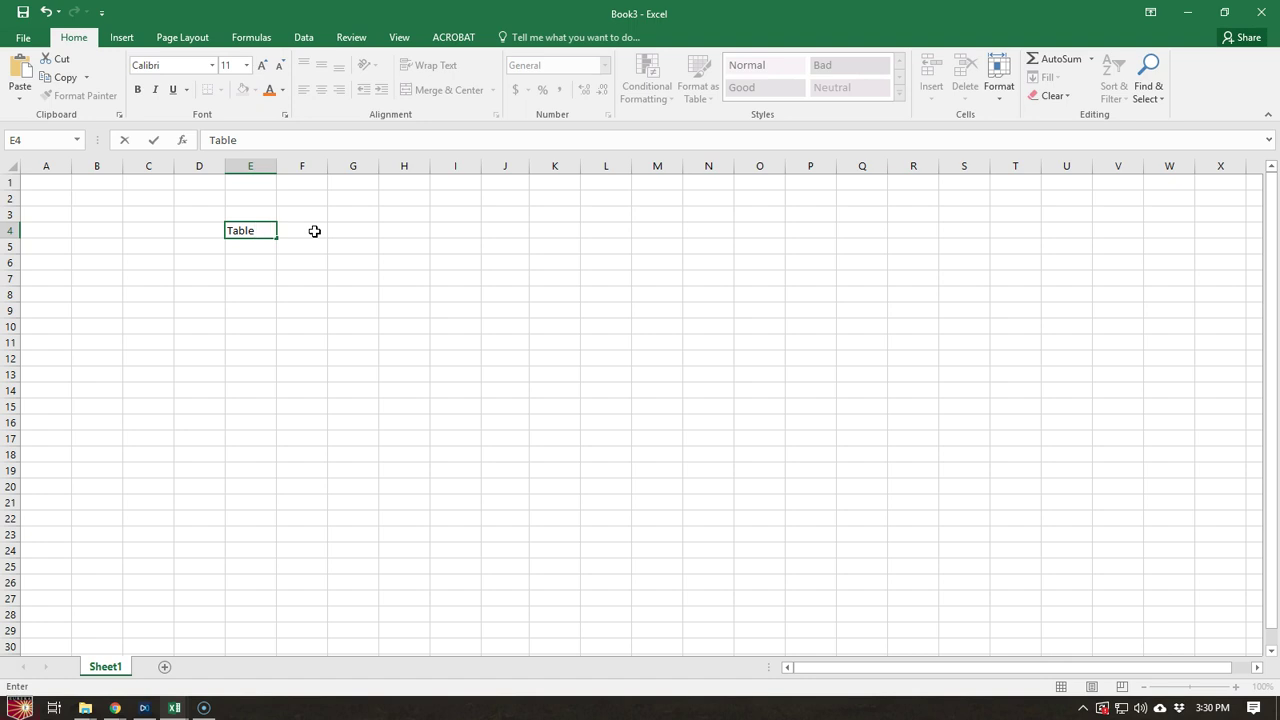
{"action": "type", "text": " 1"}
{"action": "key", "text": "Return"}
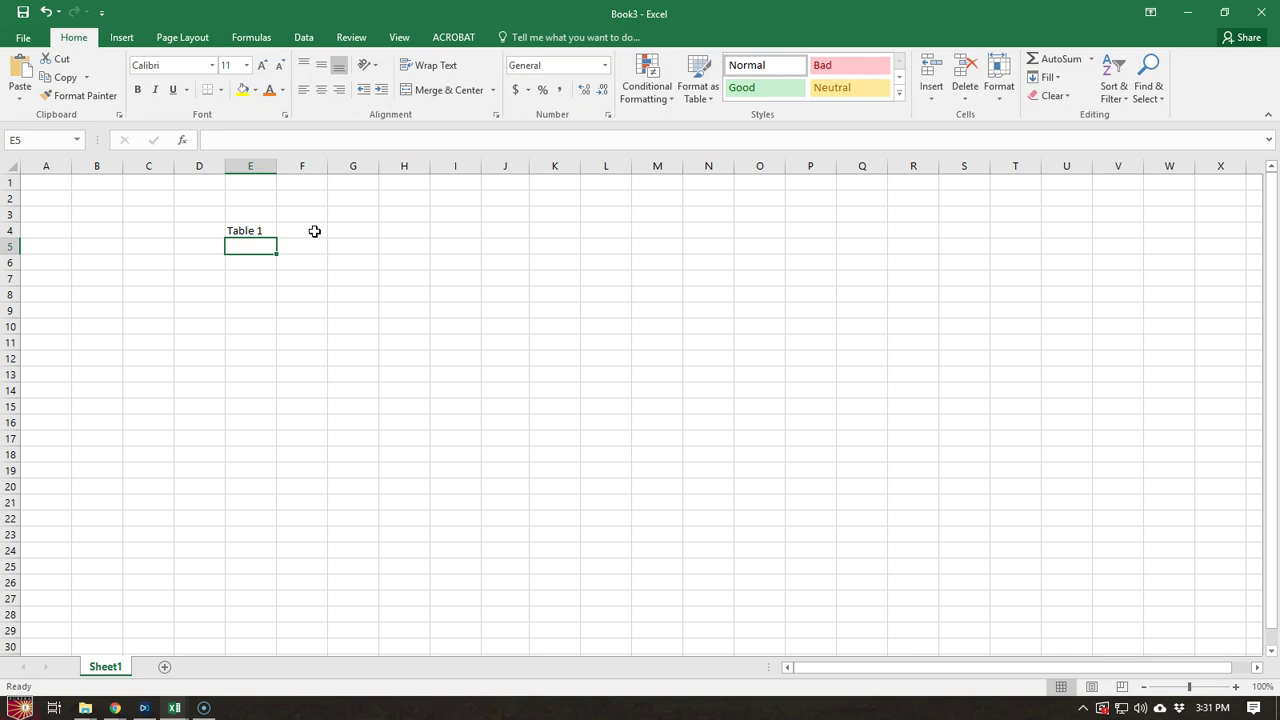
{"action": "key", "text": "Up"}
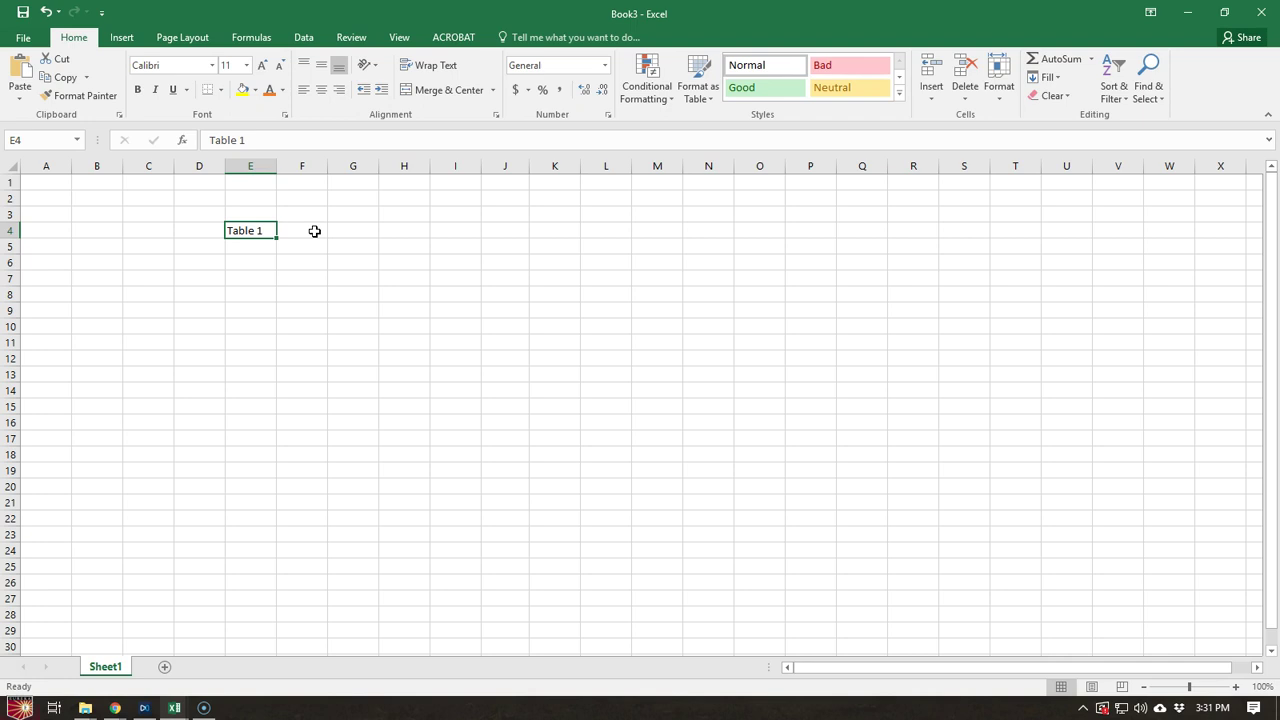
{"action": "key", "text": "Return"}
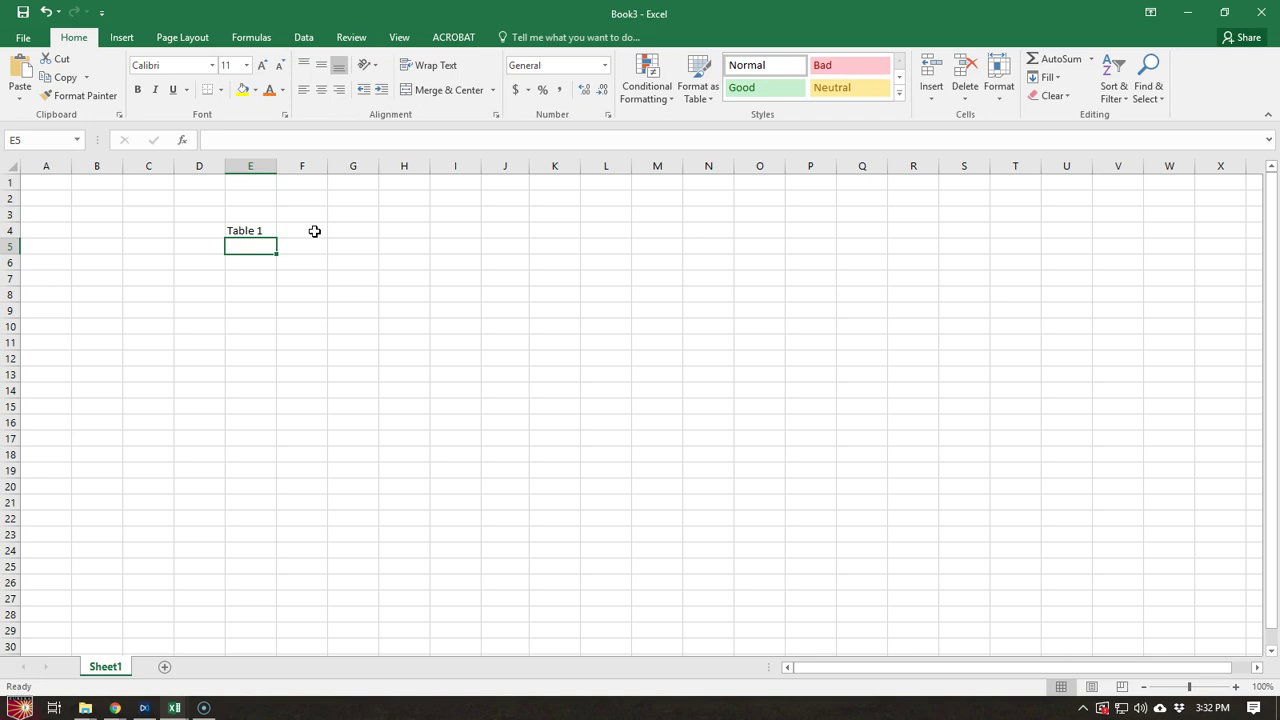
{"action": "key", "text": "Up"}
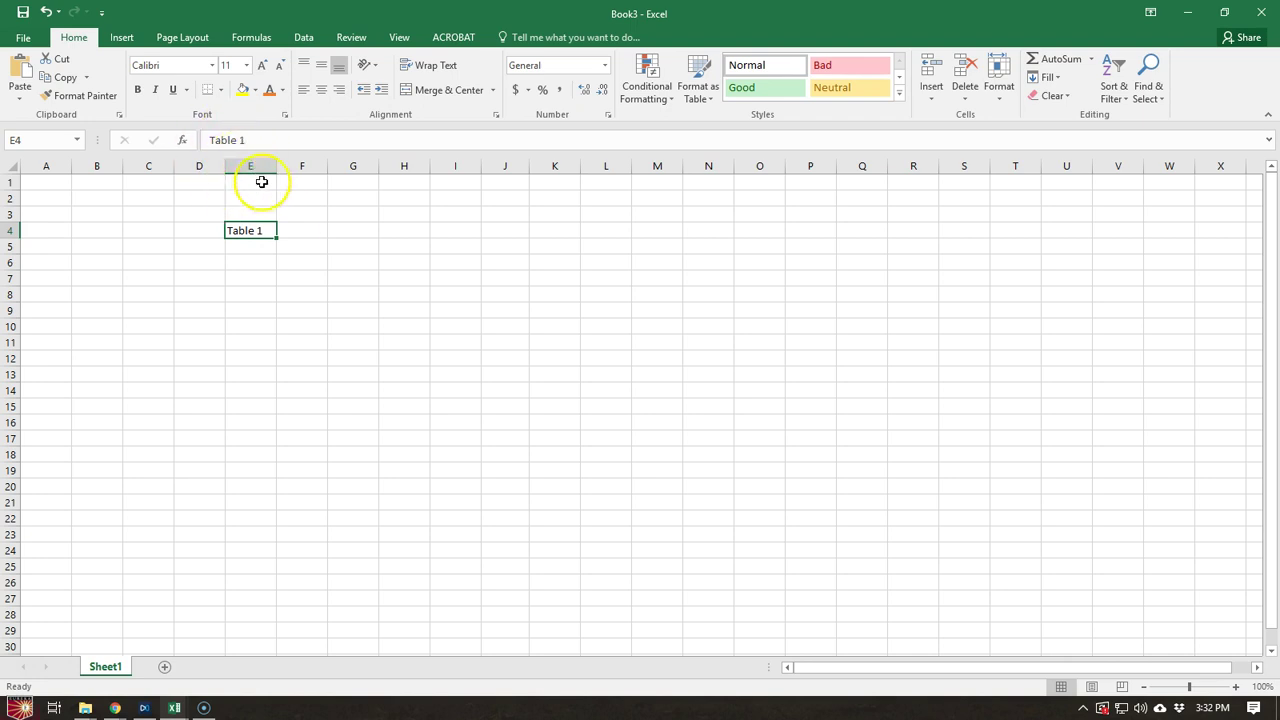
{"action": "left_click", "coordinate": [246, 257]}
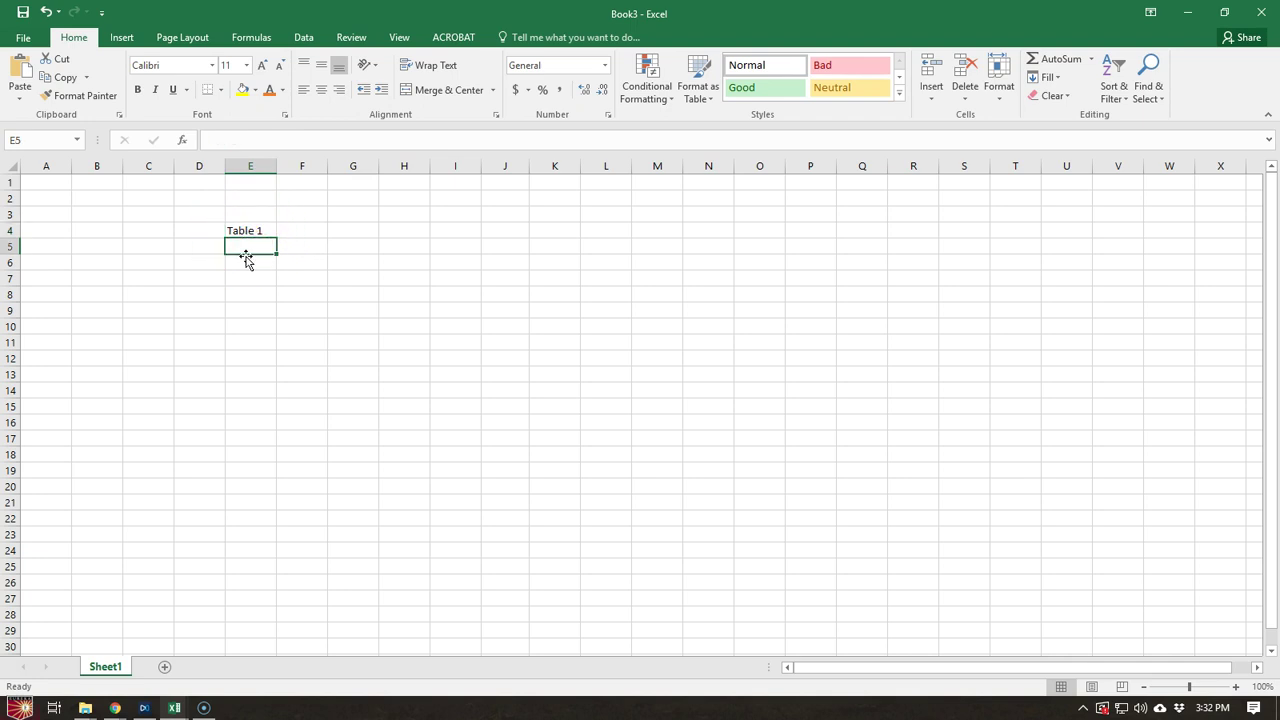
{"action": "key", "text": "Left"}
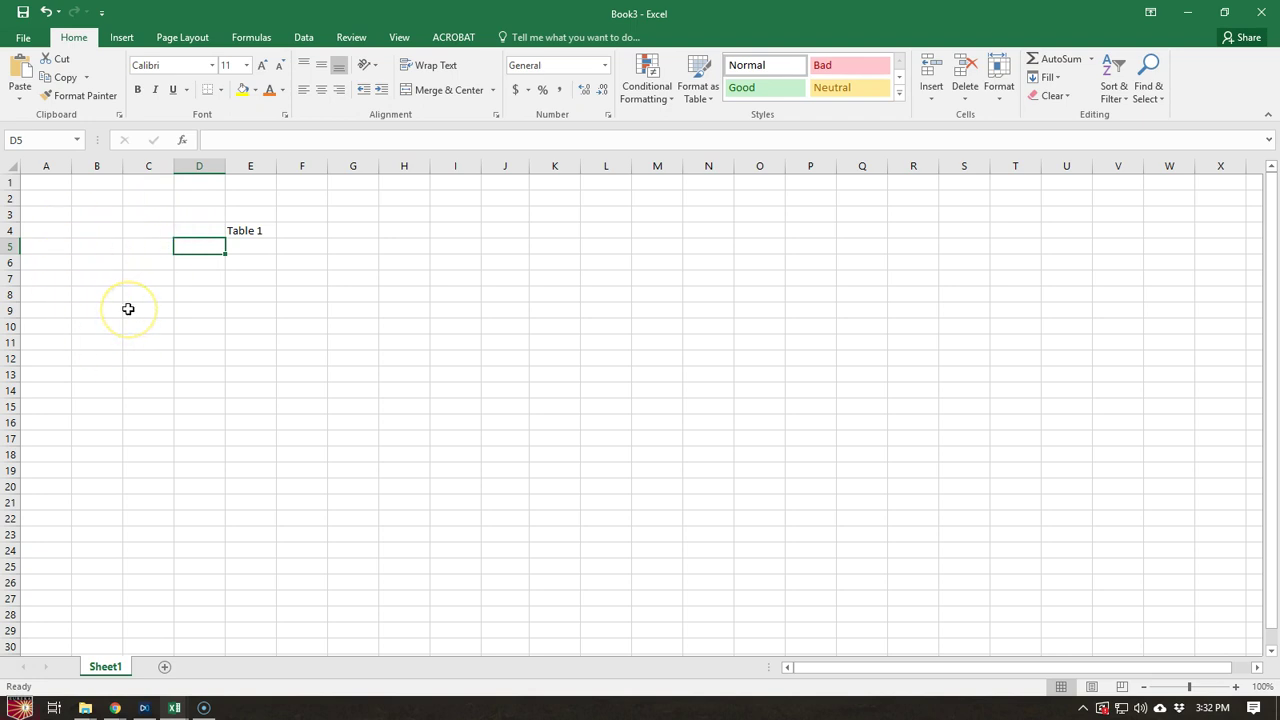
{"action": "left_click", "coordinate": [270, 246]}
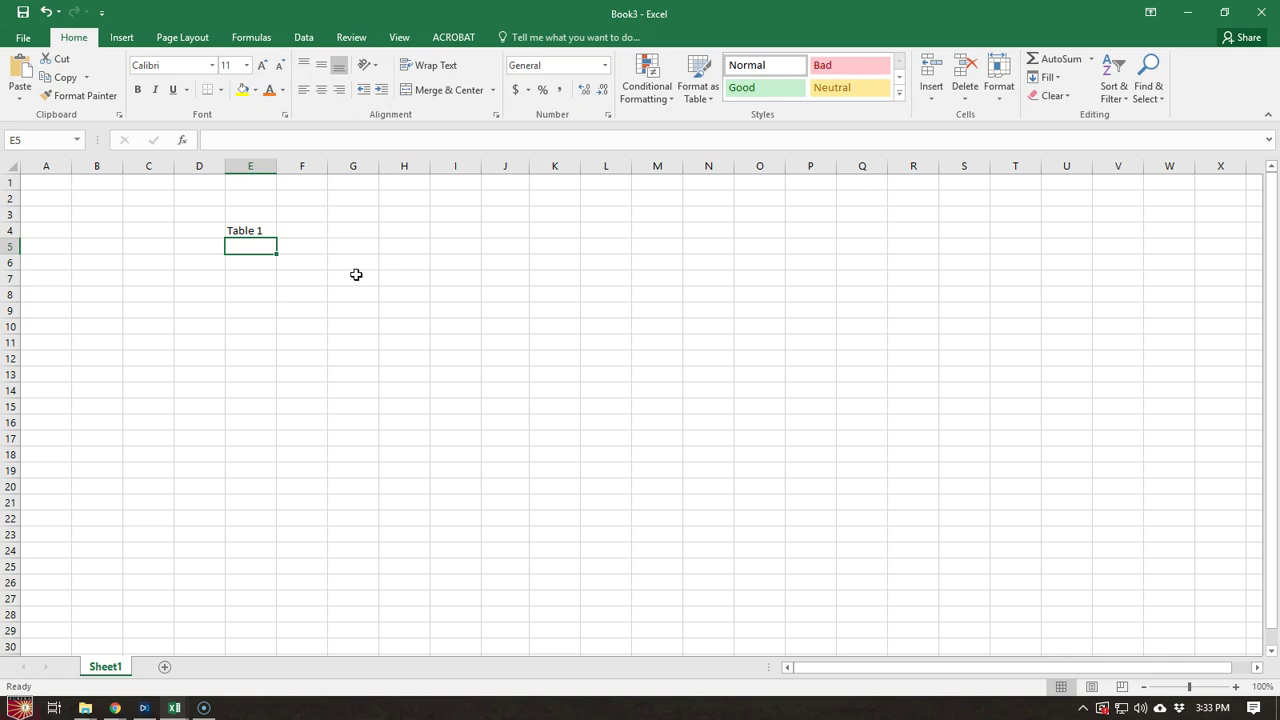
- Type the title 'Mean (SD) Acceptance Rates of the True Problem Set for MT and MP Revisions' in E5
{"action": "type", "text": "Mean"}
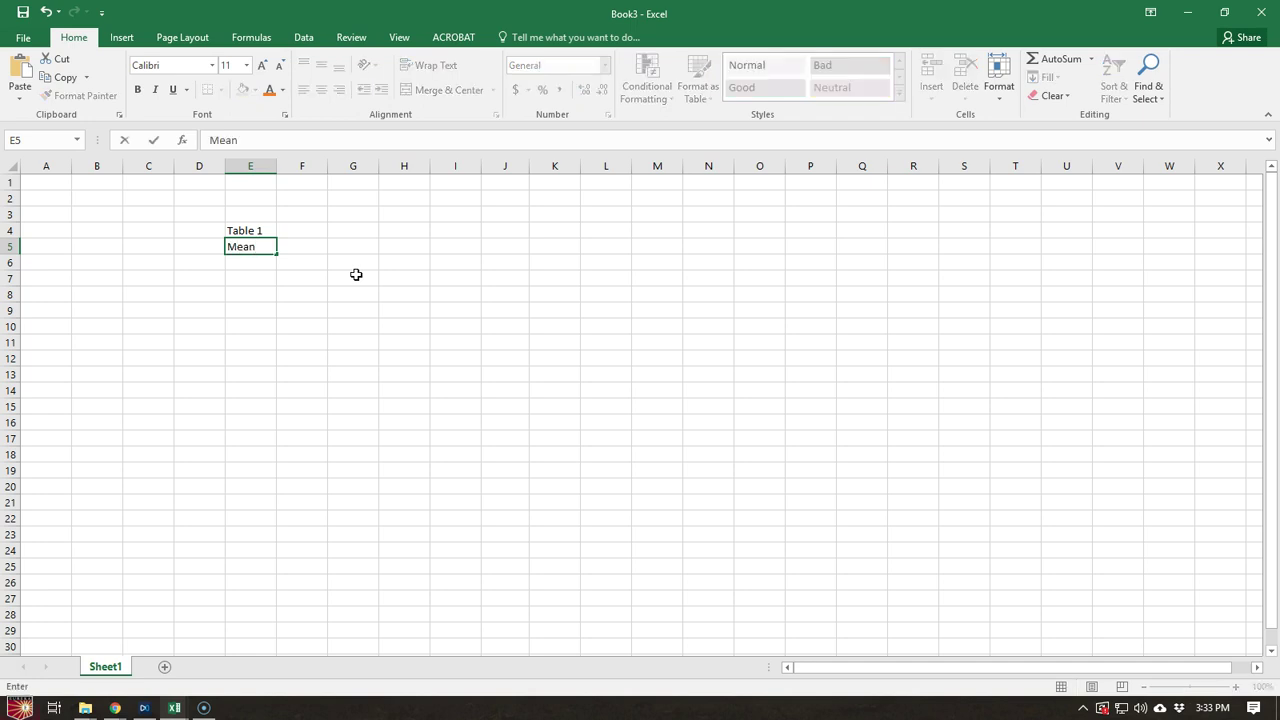
{"action": "type", "text": " (SD)"}
{"action": "type", "text": "Acceptance Rates"}
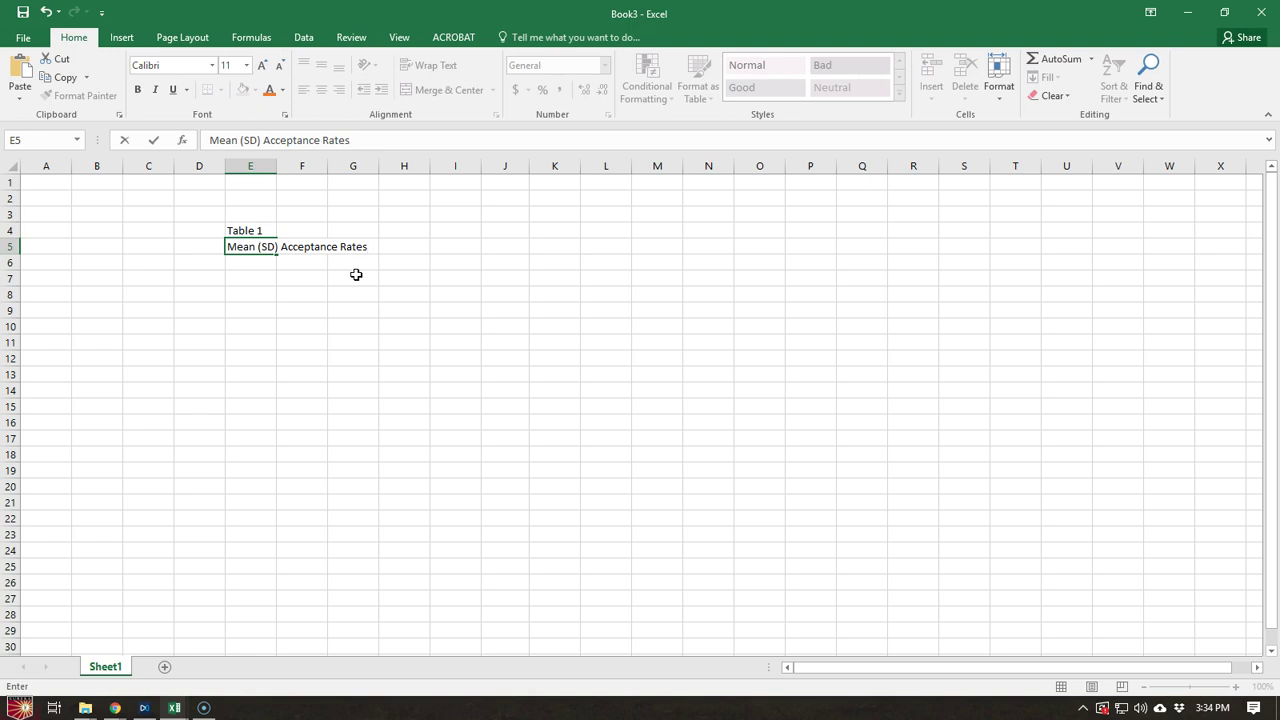
{"action": "type", "text": "of the True Problem"}
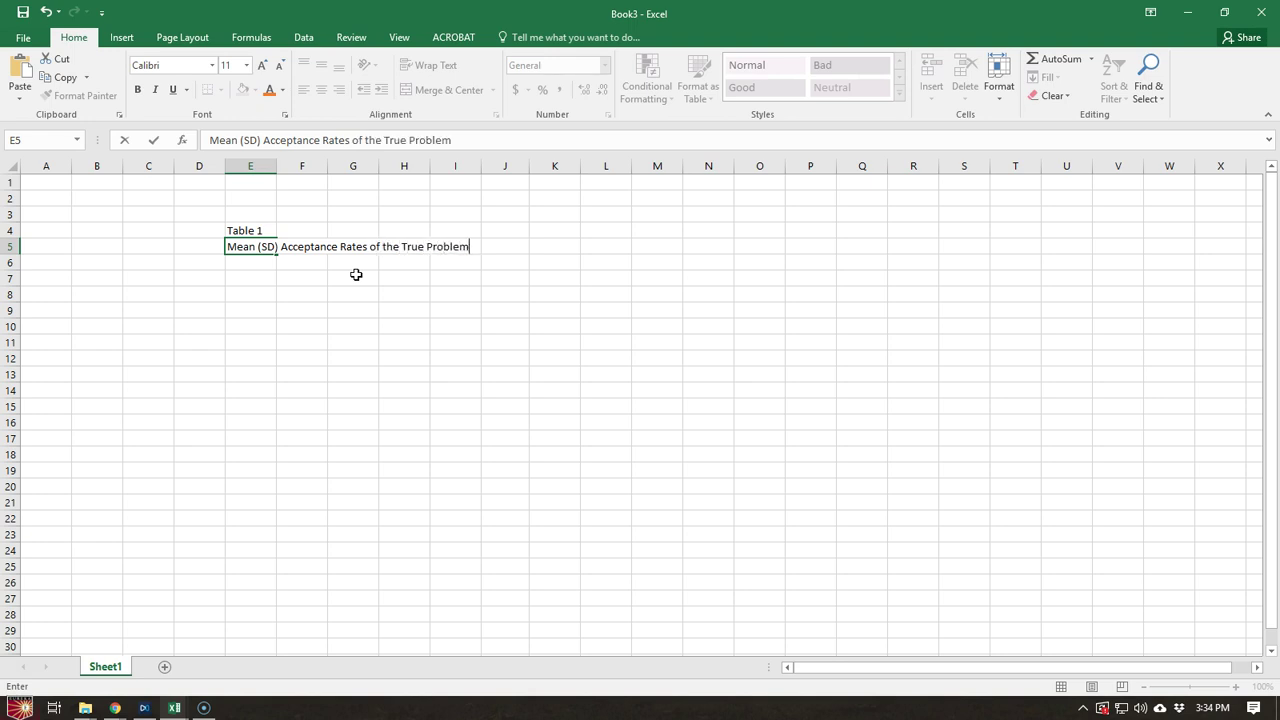
{"action": "type", "text": " Set for MT and MP revie"}
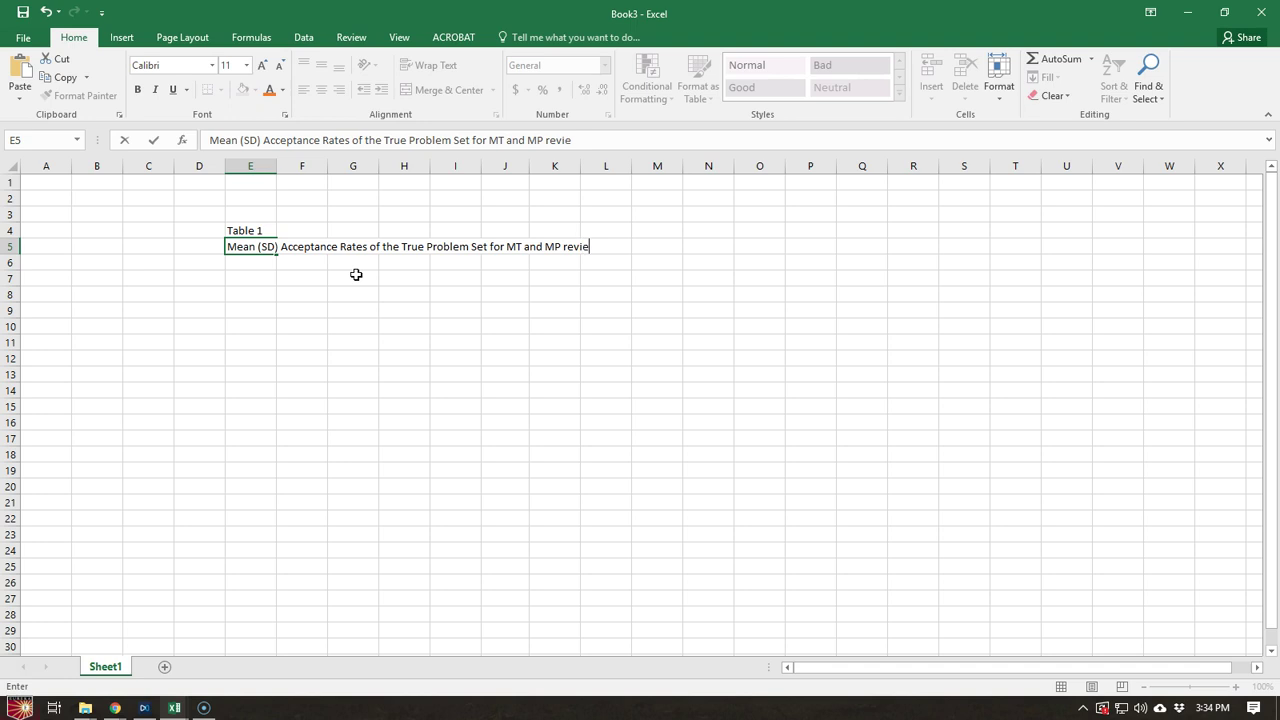
{"action": "key", "text": "BackSpace"}
{"action": "key", "text": "BackSpace"}
{"action": "key", "text": "BackSpace"}
{"action": "key", "text": "BackSpace"}
{"action": "key", "text": "BackSpace"}
{"action": "type", "text": "Revisions"}
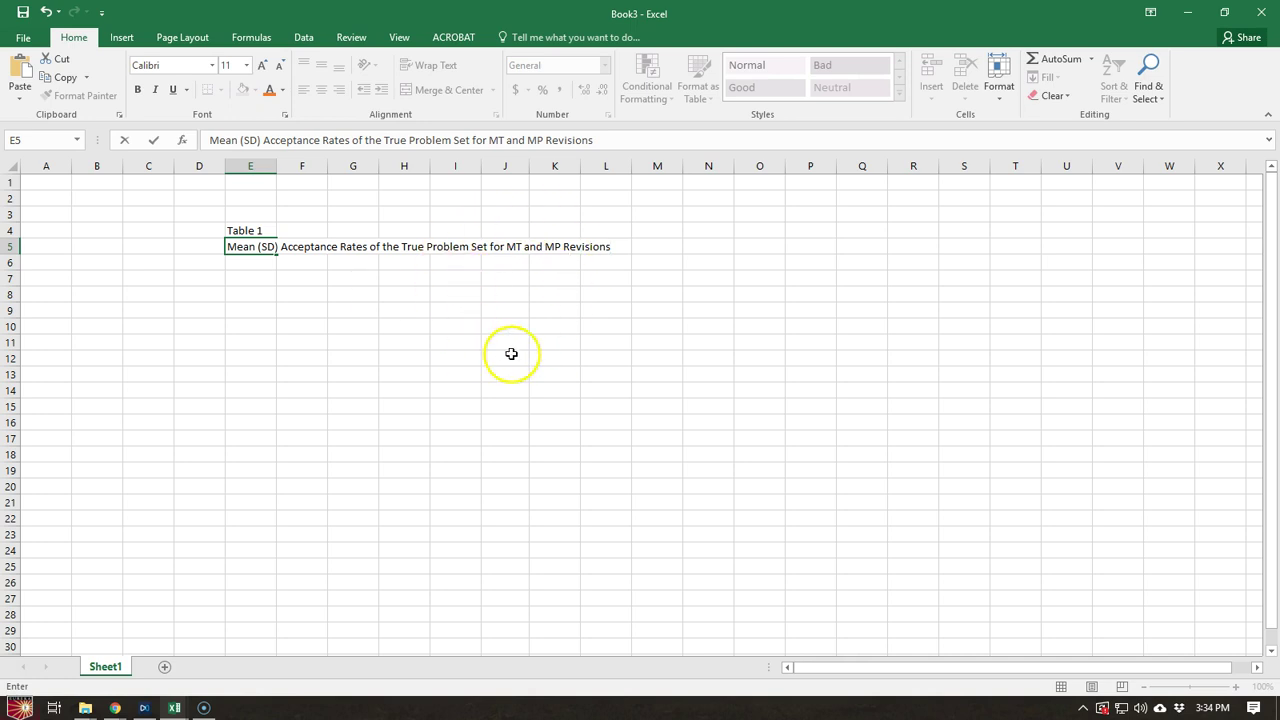
- Commit the title and select E5 through L5 across the table width
{"action": "left_click", "coordinate": [244, 270]}
{"action": "left_click", "coordinate": [244, 250]}
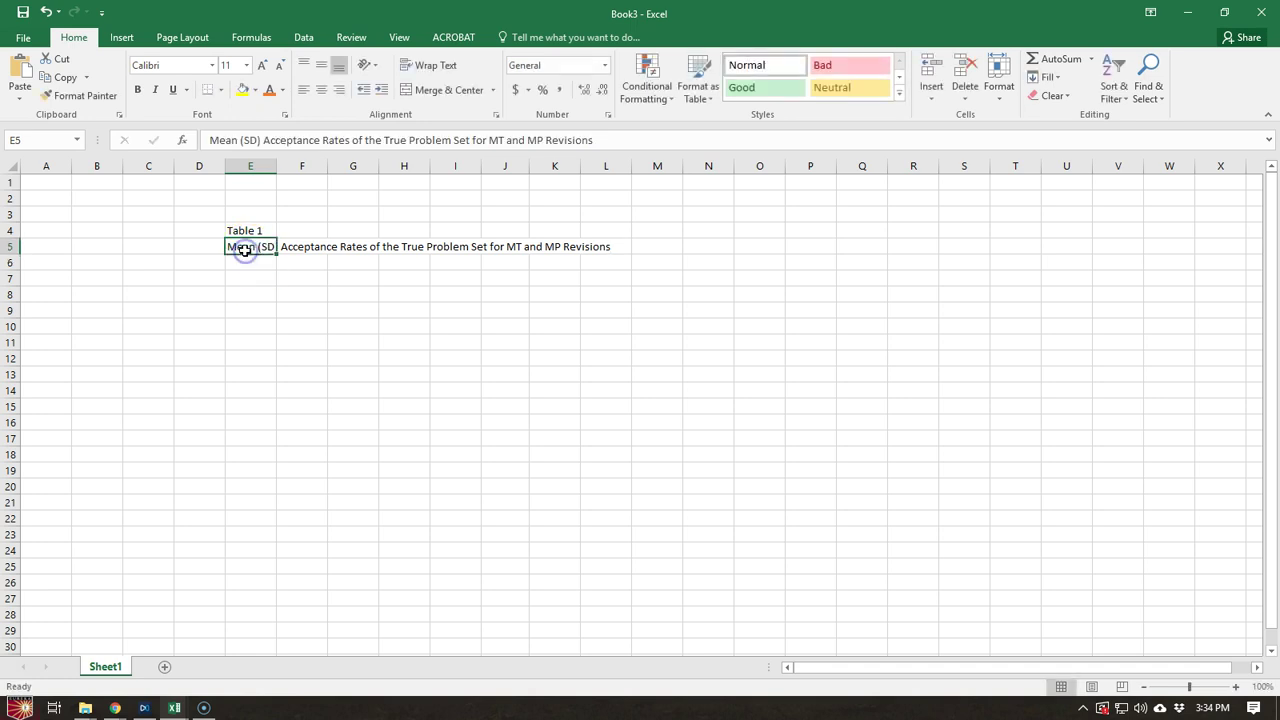
{"action": "left_click_drag", "start_coordinate": [251, 248], "coordinate": [612, 247]}
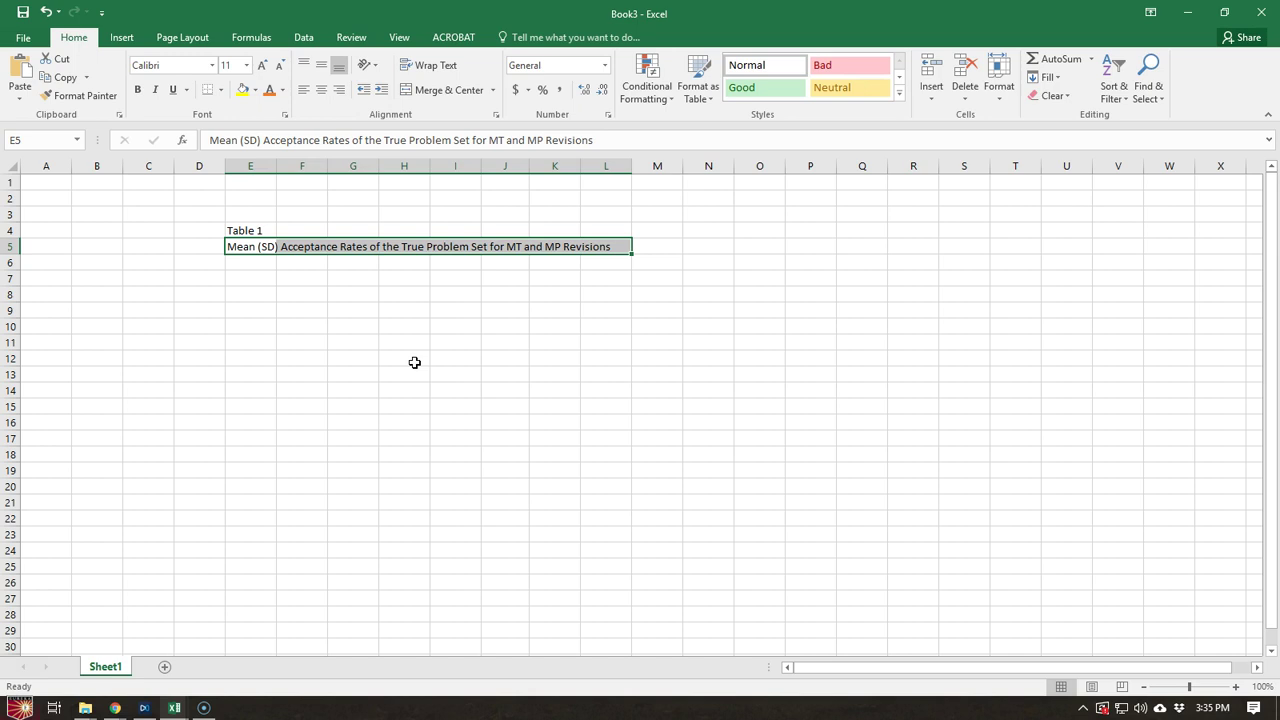
{"action": "left_click", "coordinate": [412, 296]}
{"action": "mouse_move", "coordinate": [268, 248]}
{"action": "left_mouse_down"}
{"action": "mouse_move", "coordinate": [347, 249]}
{"action": "mouse_move", "coordinate": [268, 251]}
{"action": "left_mouse_up"}
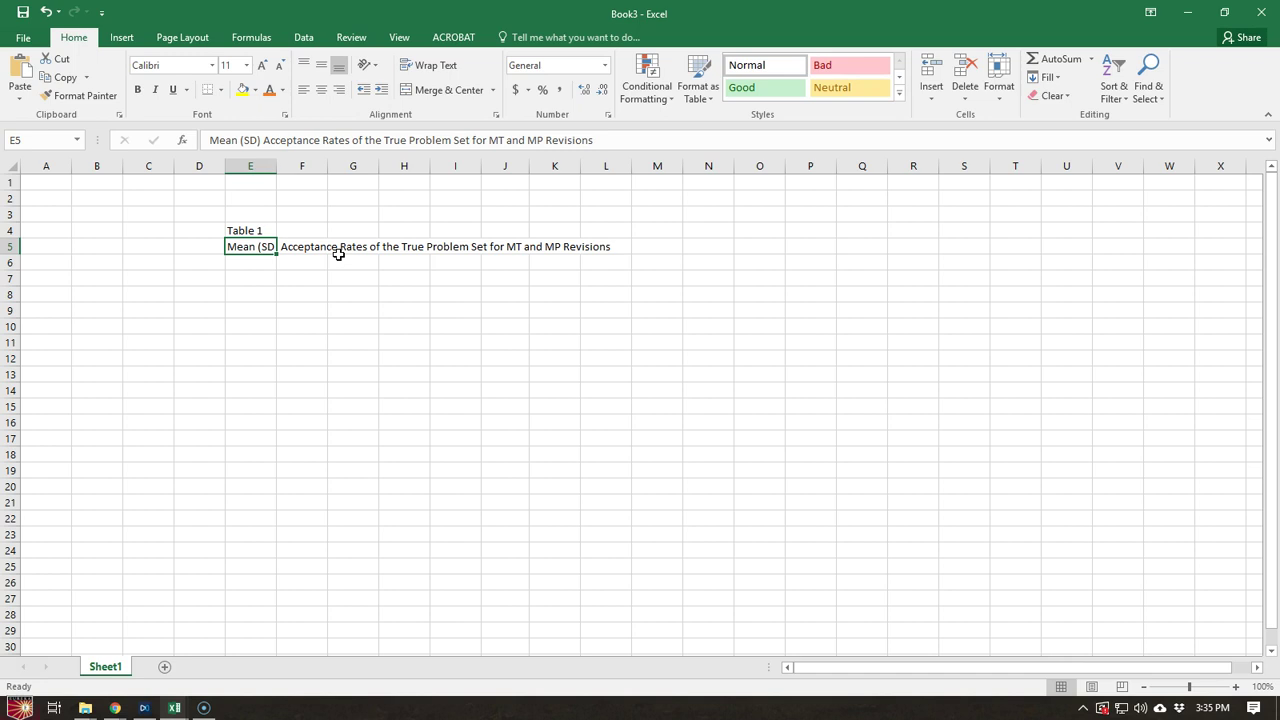
{"action": "left_click", "coordinate": [537, 246]}
{"action": "left_click", "coordinate": [620, 247]}
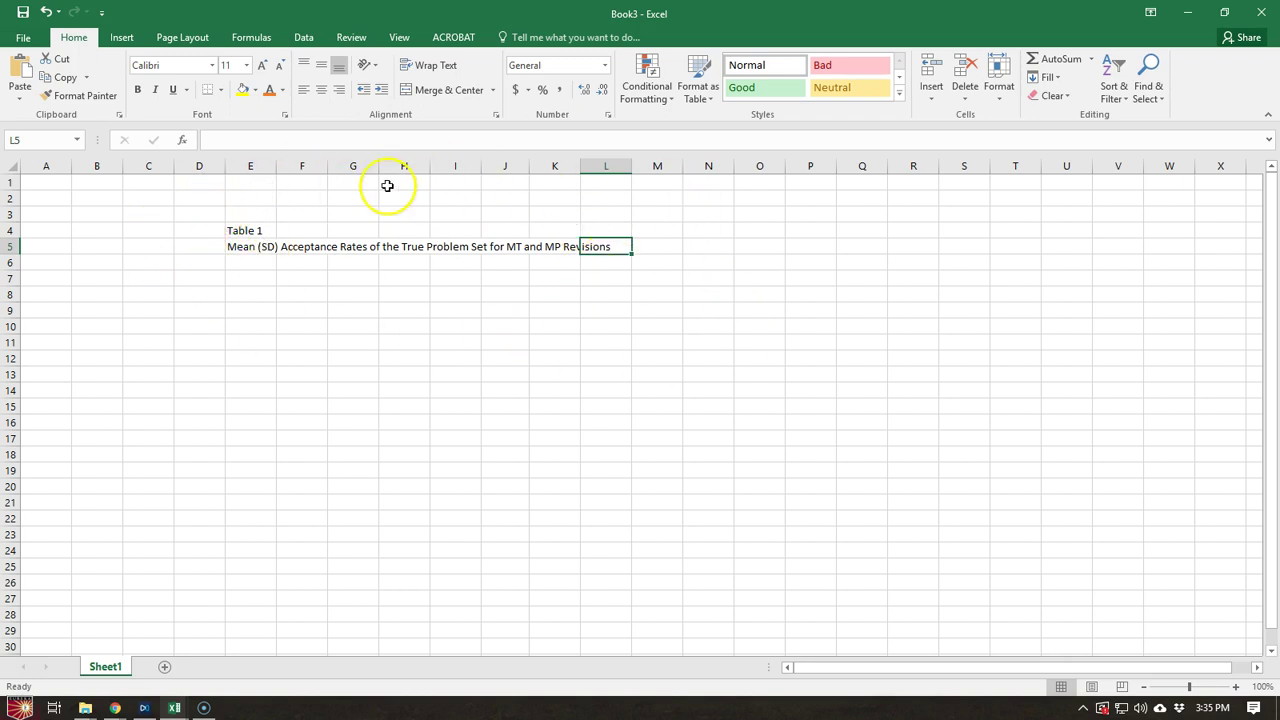
{"action": "left_click", "coordinate": [664, 269]}
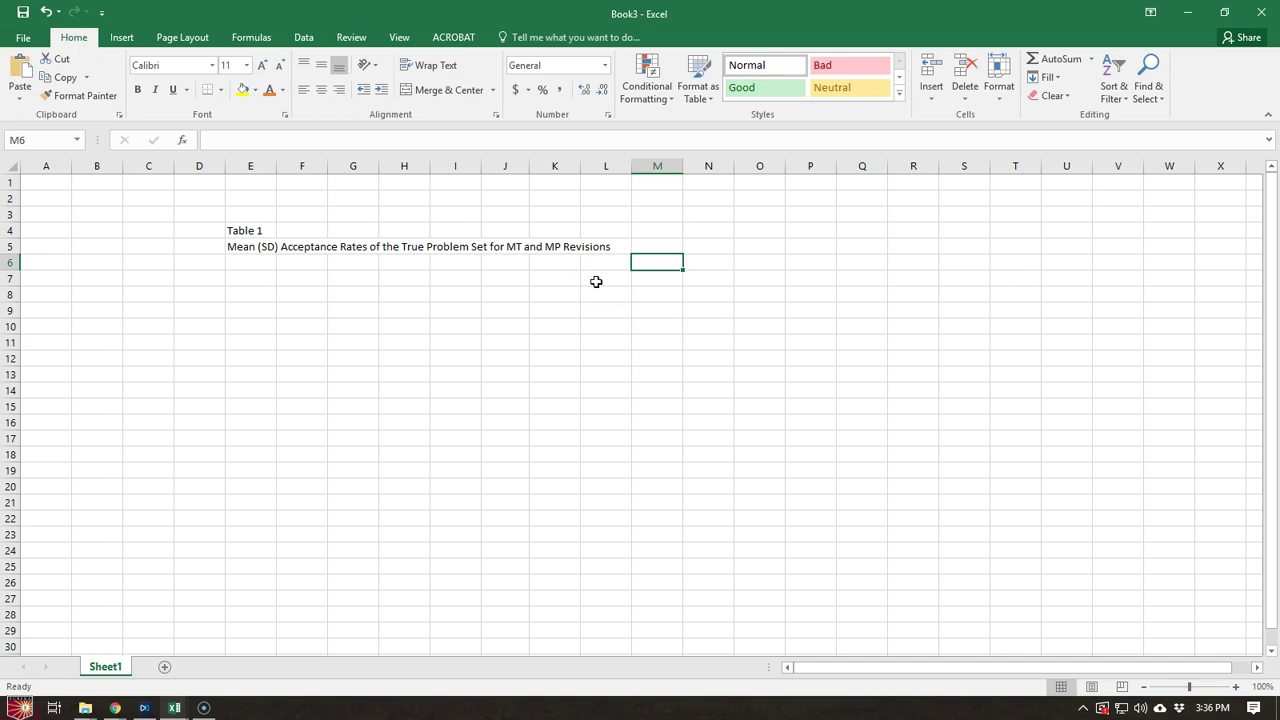
{"action": "left_click_drag", "start_coordinate": [250, 247], "coordinate": [619, 246]}
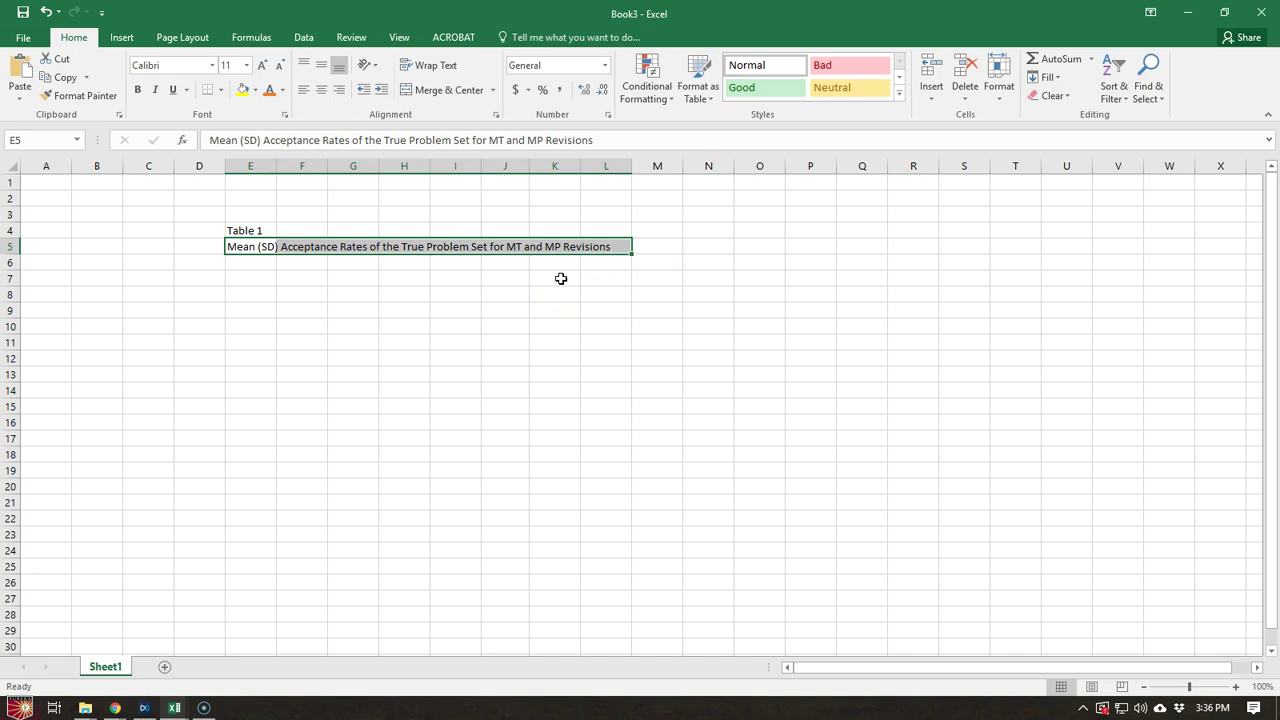
{"action": "left_click", "coordinate": [468, 264]}
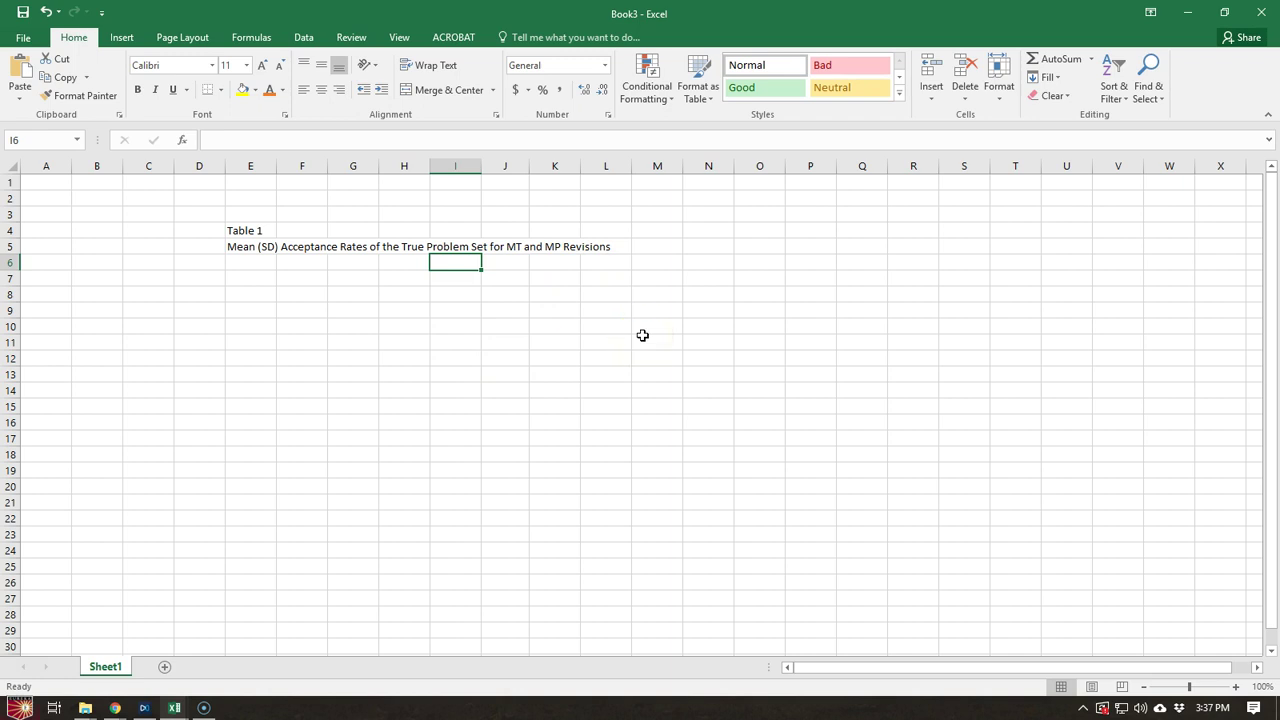
- Label the condition columns 'MT' in I6 and 'MP' in K6
{"action": "type", "text": "MT"}
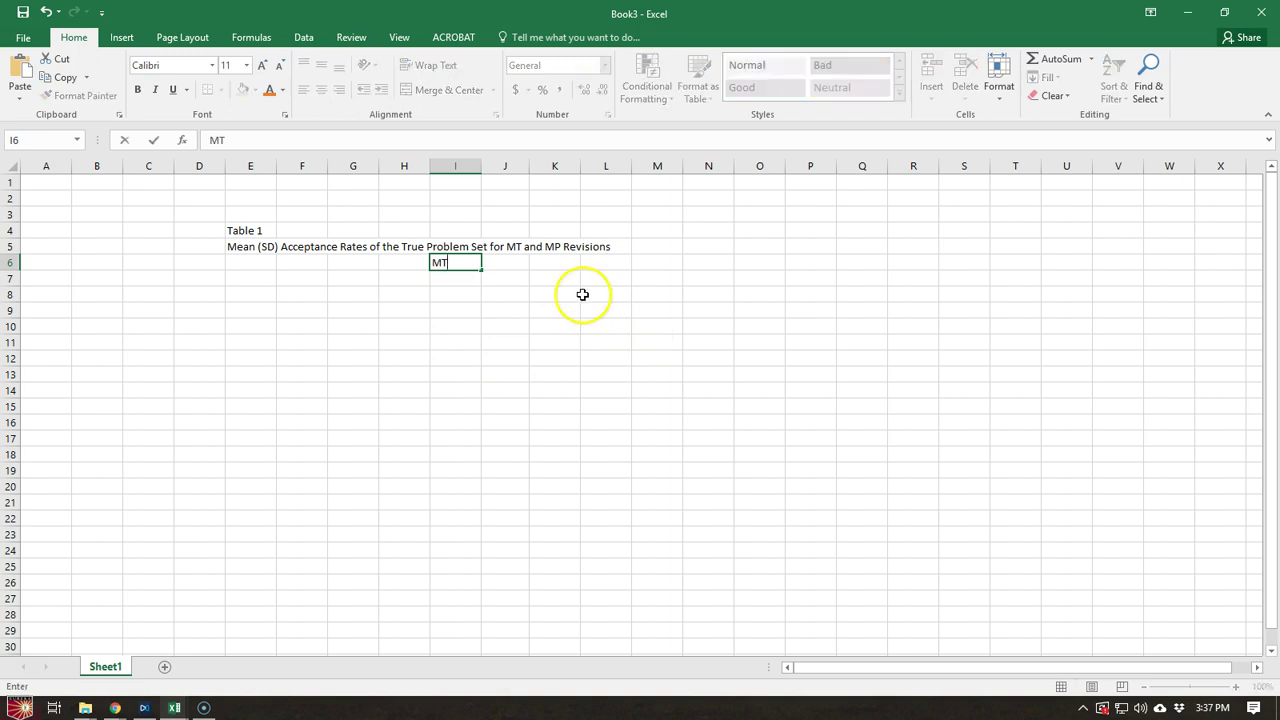
{"action": "left_click", "coordinate": [569, 266]}
{"action": "type", "text": "MP"}
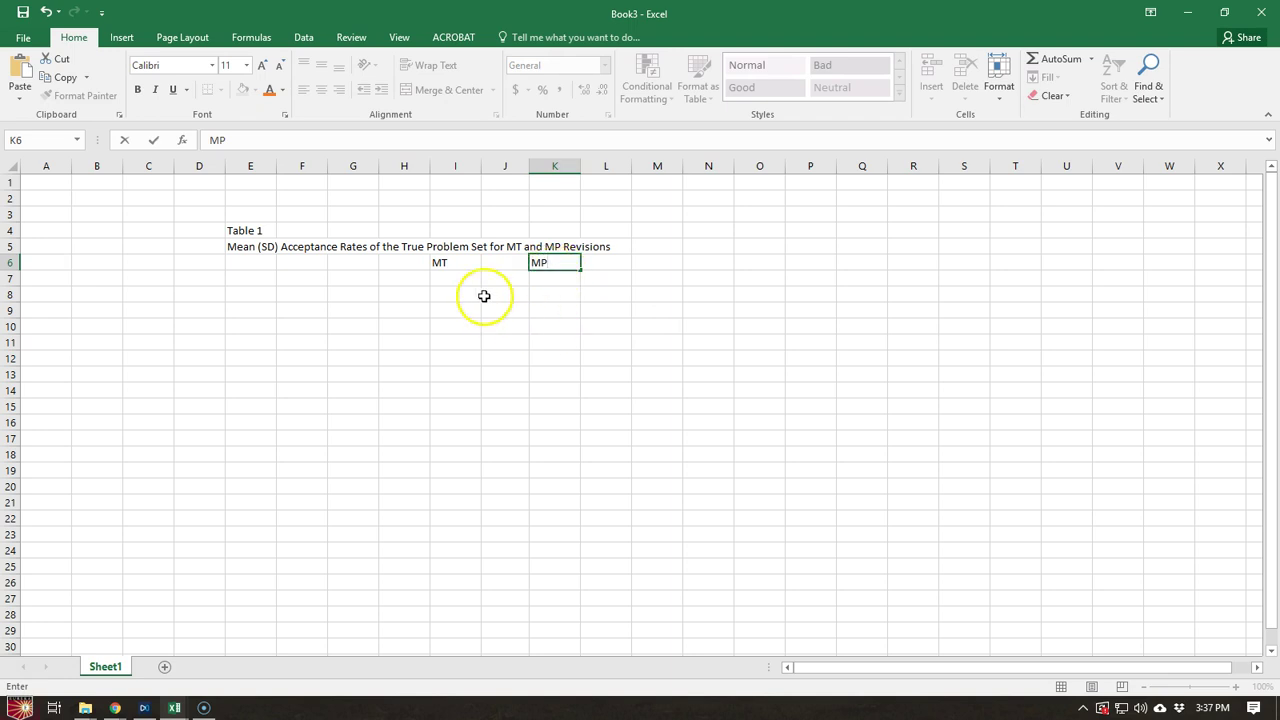
{"action": "left_click", "coordinate": [595, 292]}
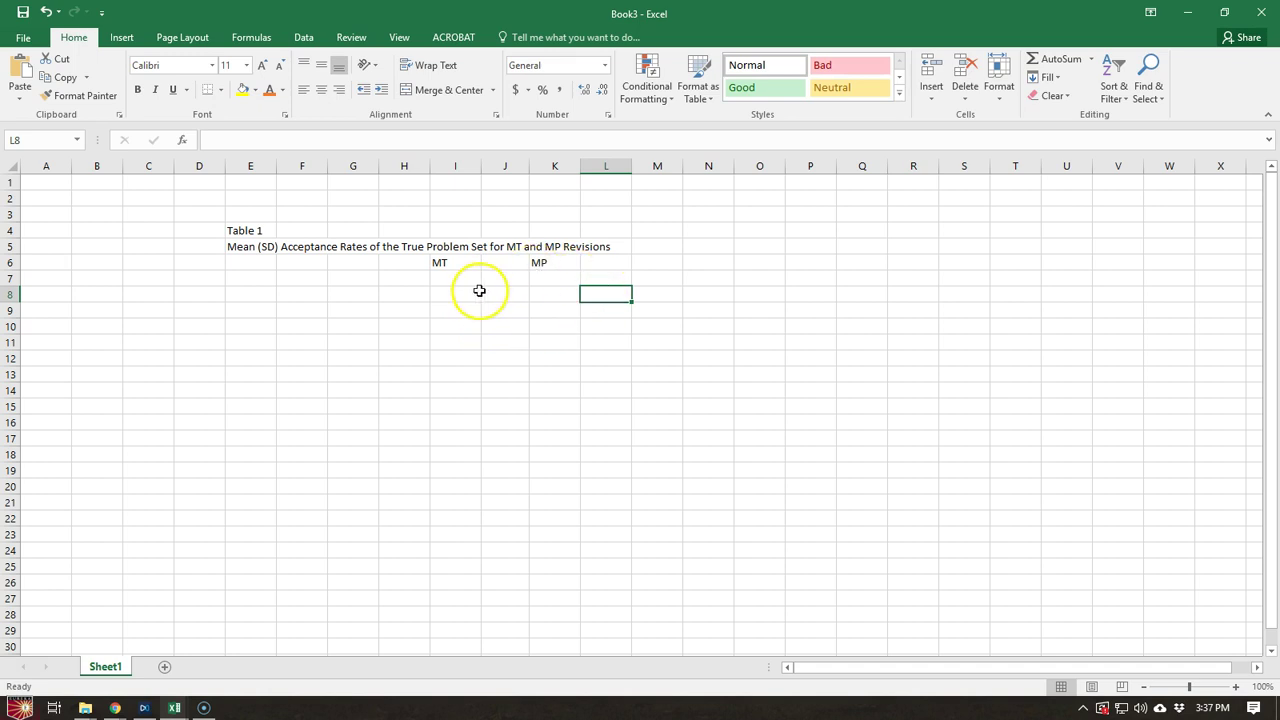
{"action": "left_click", "coordinate": [503, 264]}
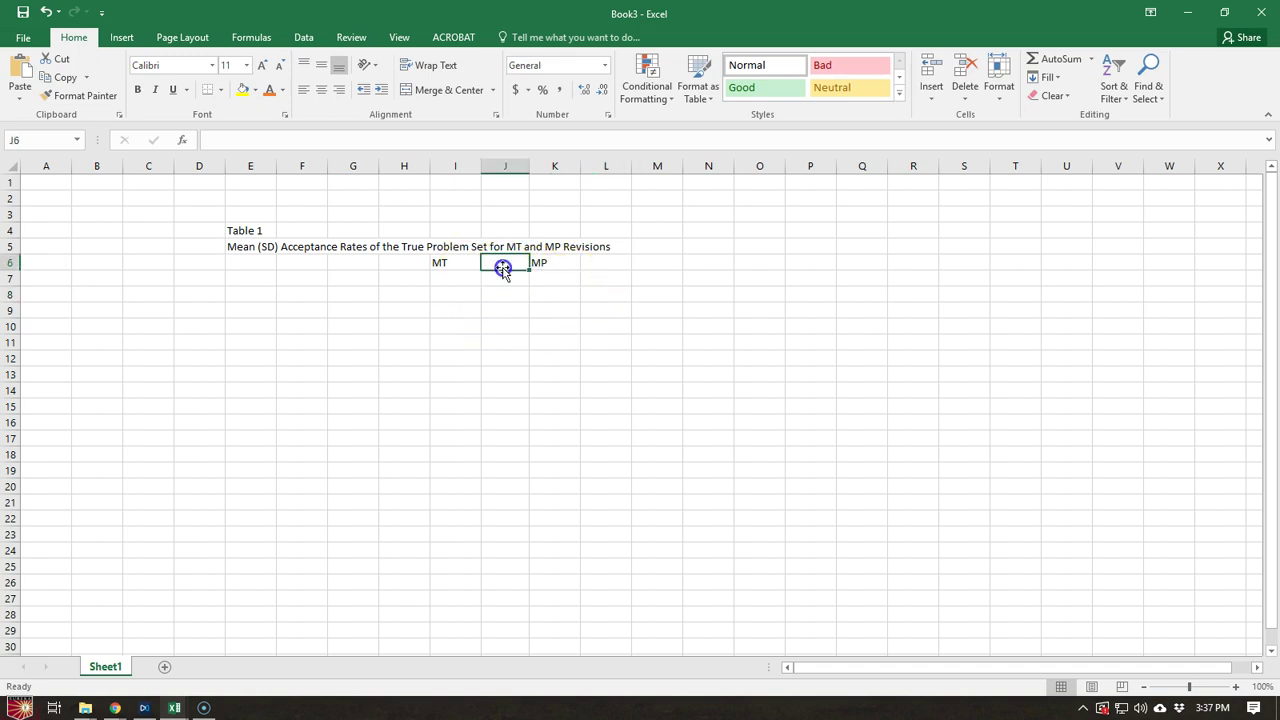
{"action": "left_click", "coordinate": [511, 385]}
{"action": "left_click", "coordinate": [463, 278]}
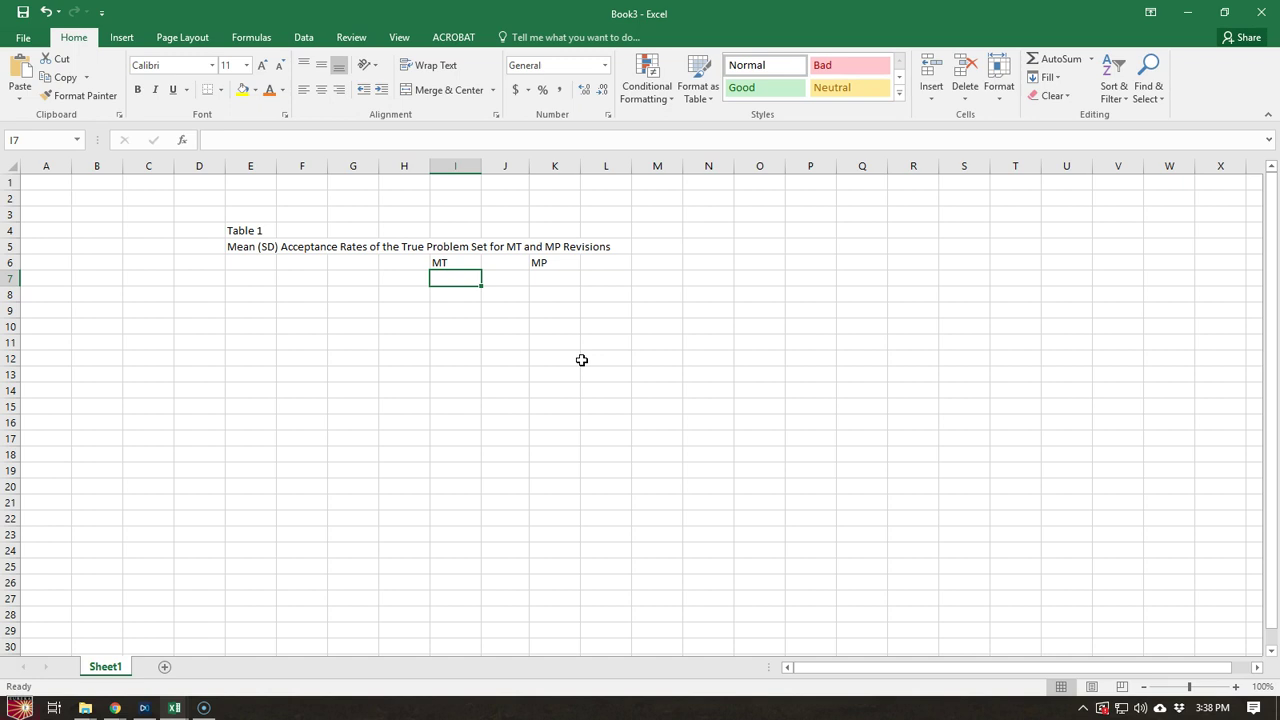
- Enter 'M (SD)' in both I7 and K7 beneath the MT and MP headers
{"action": "type", "text": "MT"}
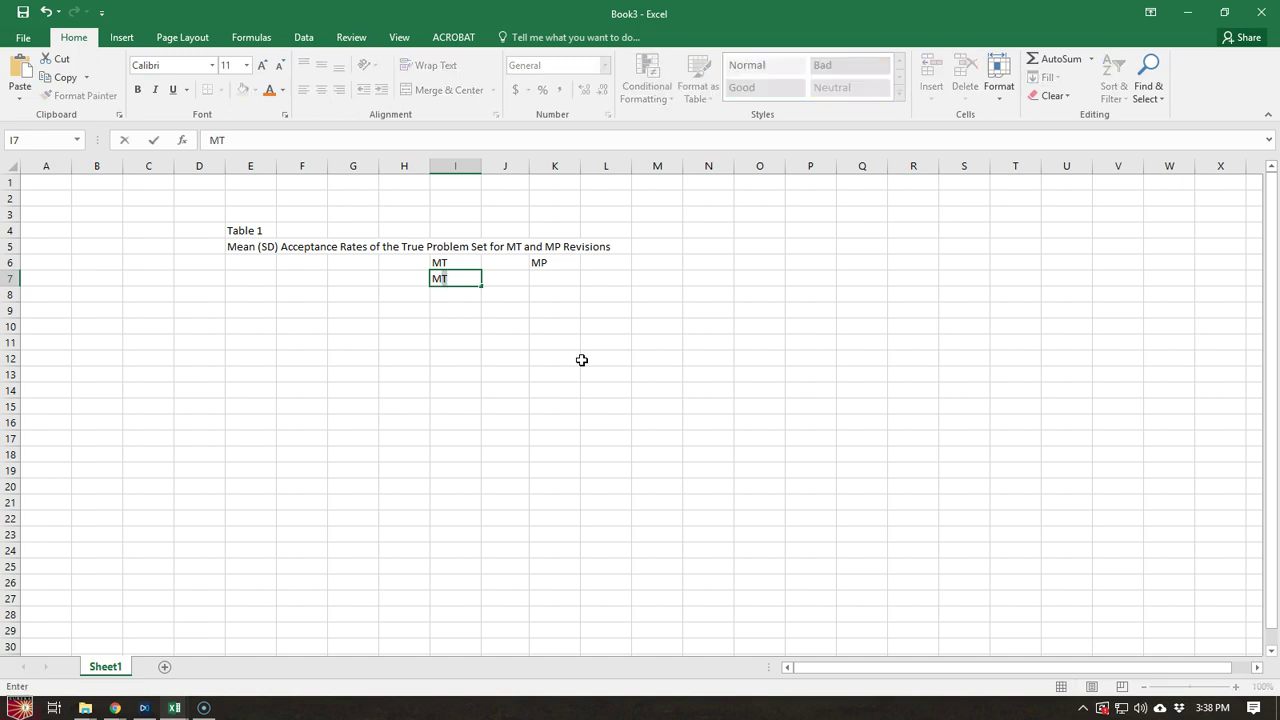
{"action": "key", "text": "BackSpace"}
{"action": "type", "text": "(SD)"}
{"action": "left_click", "coordinate": [553, 281]}
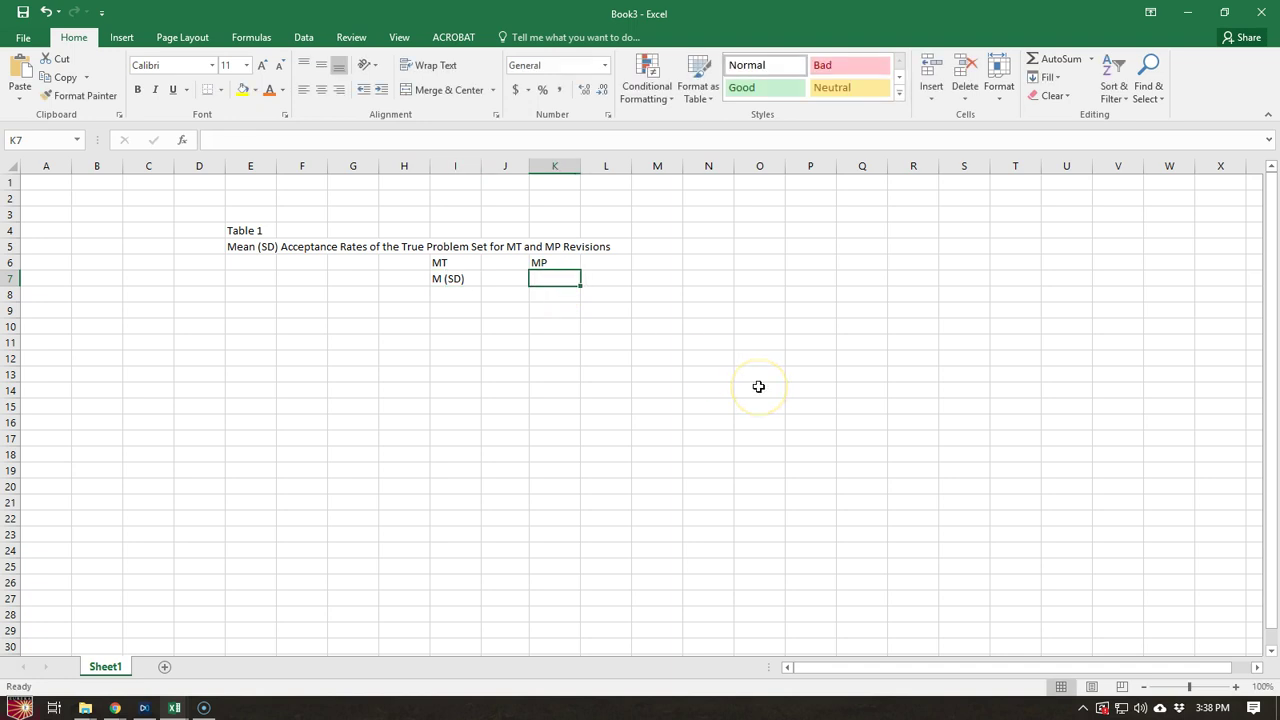
{"action": "type", "text": "MP"}
{"action": "key", "text": "BackSpace"}
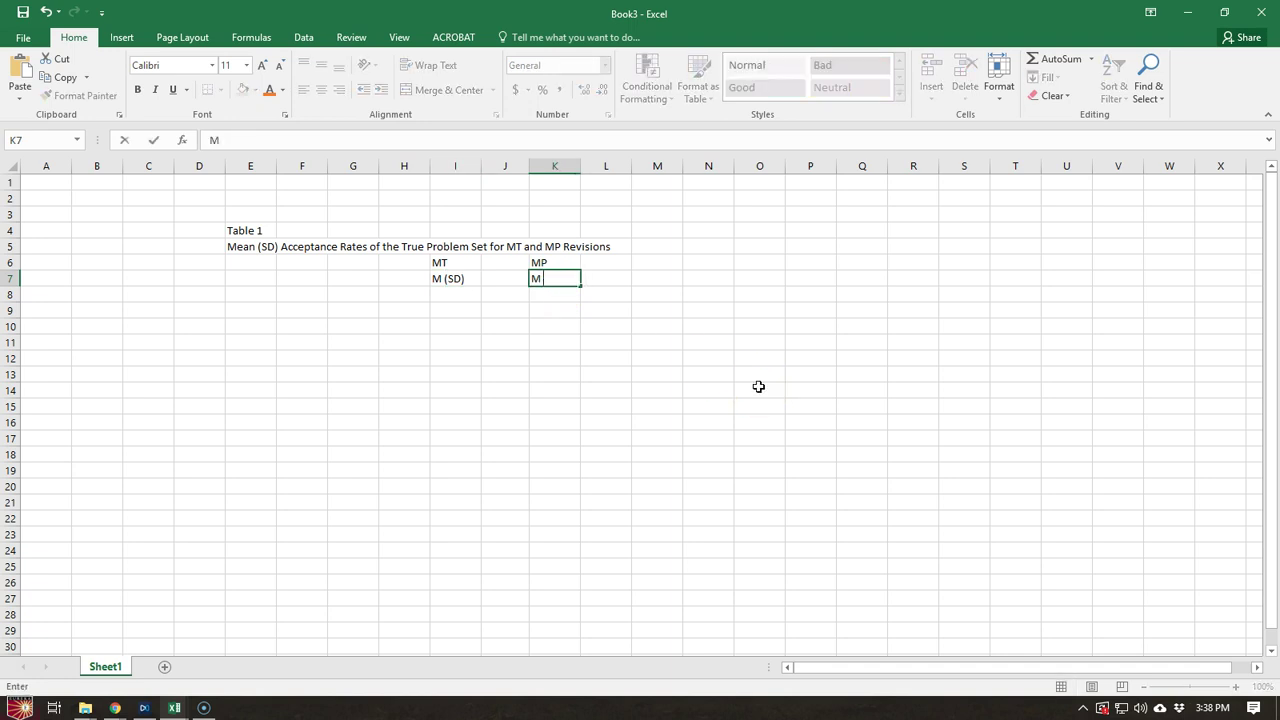
{"action": "type", "text": "(SD)"}
{"action": "left_click", "coordinate": [628, 345]}
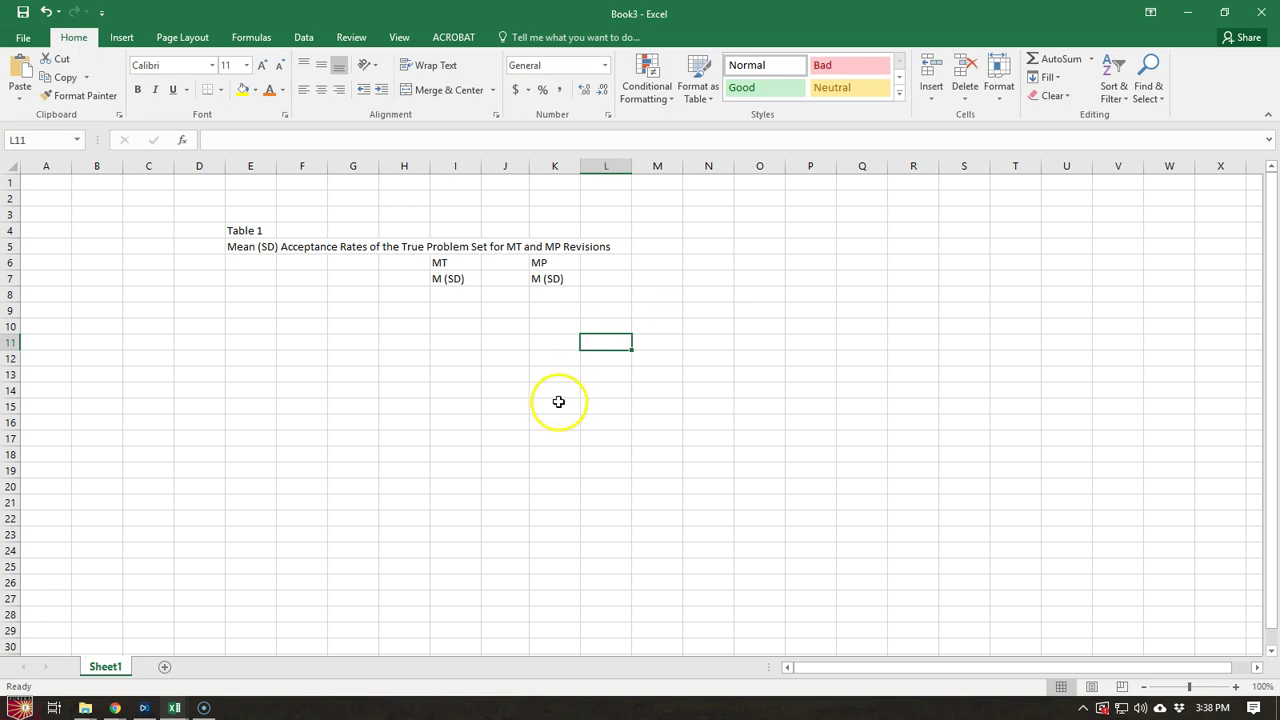
{"action": "left_click", "coordinate": [566, 280]}
{"action": "key", "text": "Left"}
{"action": "key", "text": "Left"}
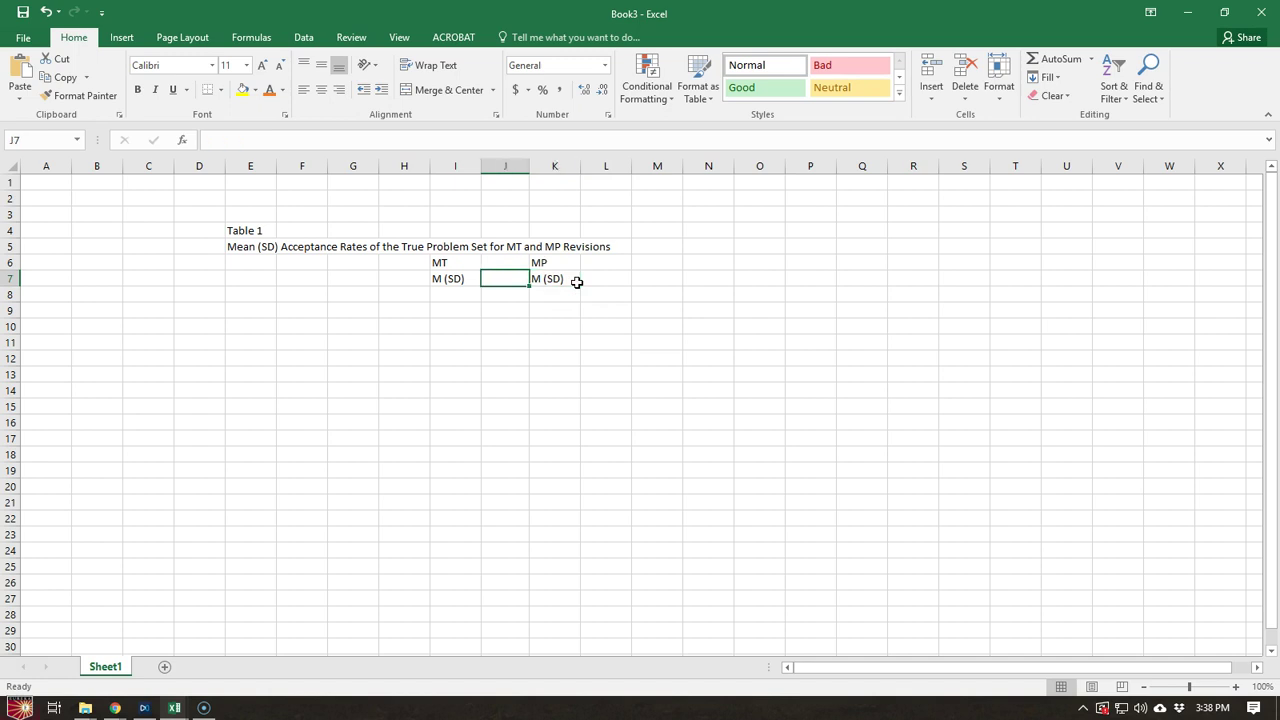
{"action": "left_click", "coordinate": [555, 280]}
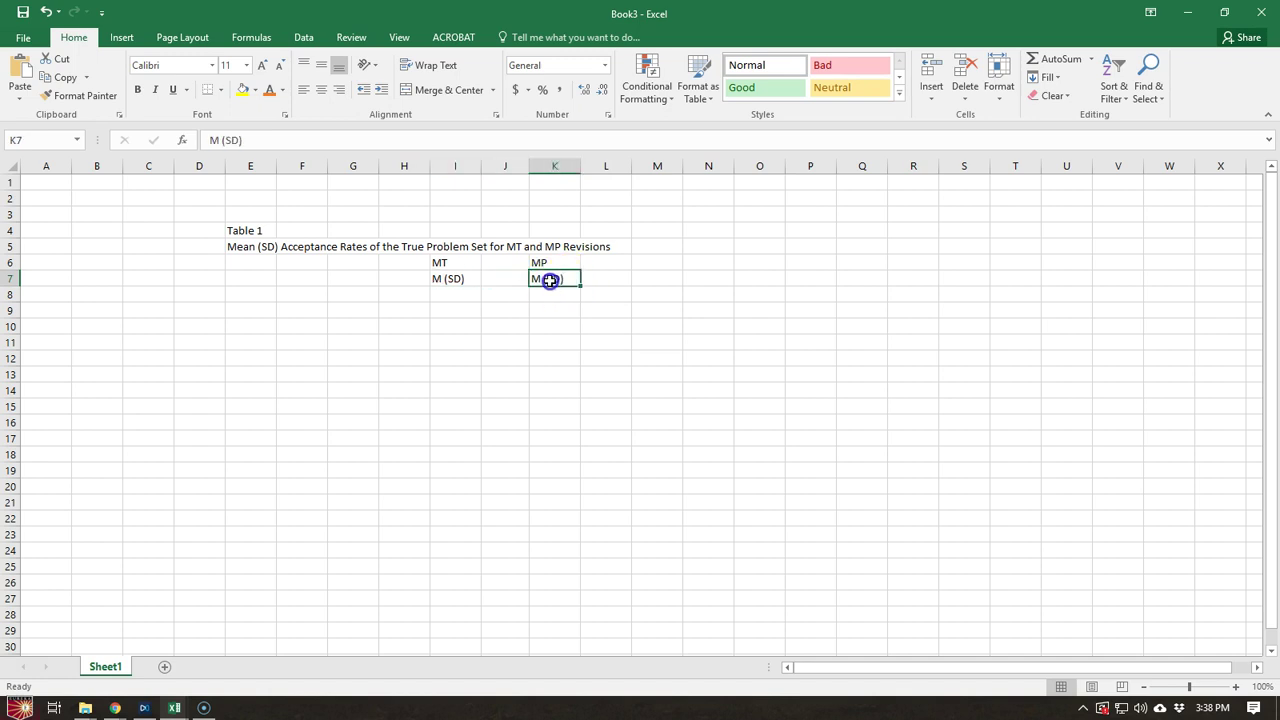
{"action": "left_click", "coordinate": [584, 280]}
{"action": "left_click_drag", "start_coordinate": [573, 280], "coordinate": [421, 280]}
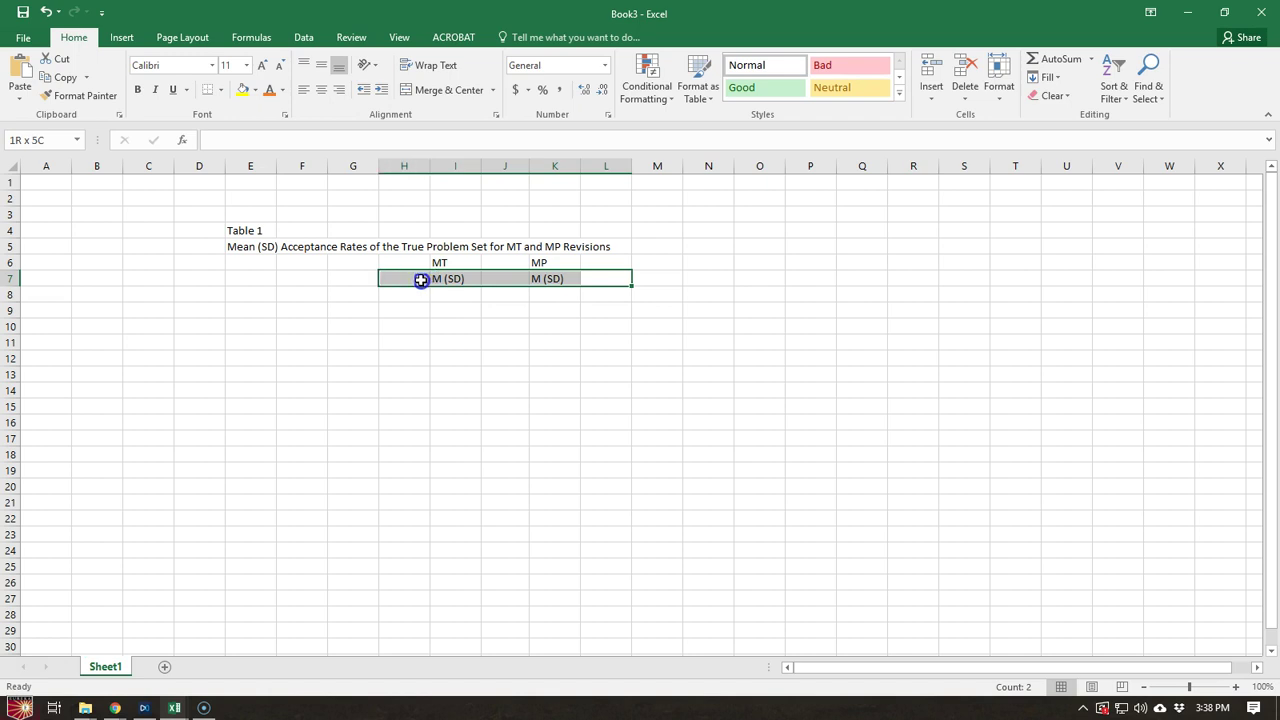
{"action": "left_click_drag", "start_coordinate": [421, 280], "coordinate": [421, 280]}
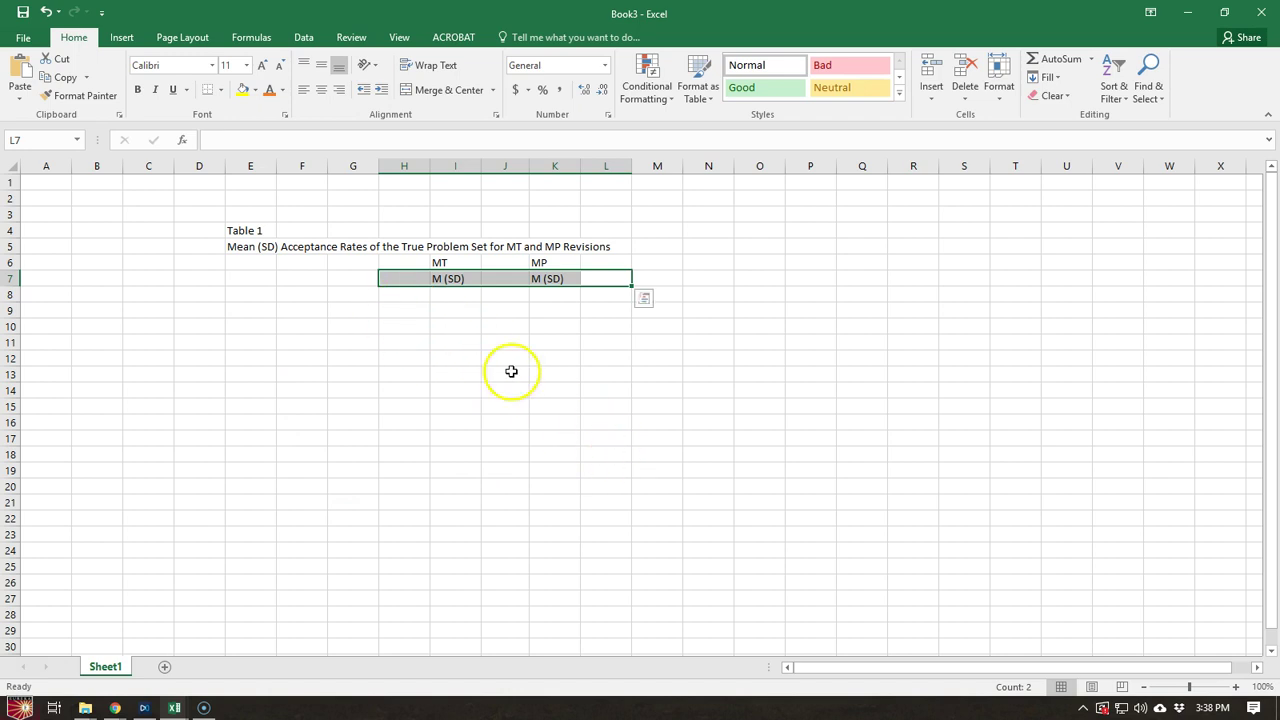
{"action": "left_click", "coordinate": [570, 362]}
{"action": "left_click_drag", "start_coordinate": [390, 277], "coordinate": [249, 278]}
{"action": "left_click", "coordinate": [621, 278]}
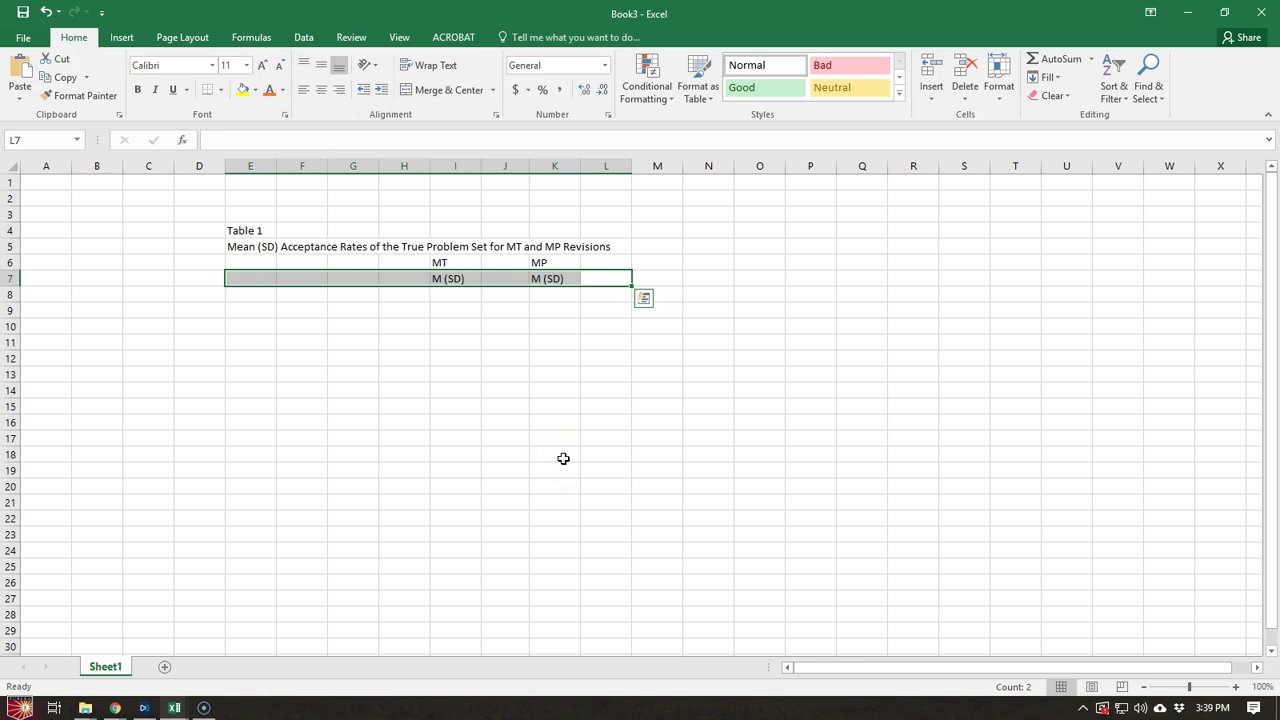
{"action": "left_click", "coordinate": [543, 337]}
{"action": "left_click_drag", "start_coordinate": [443, 263], "coordinate": [597, 272]}
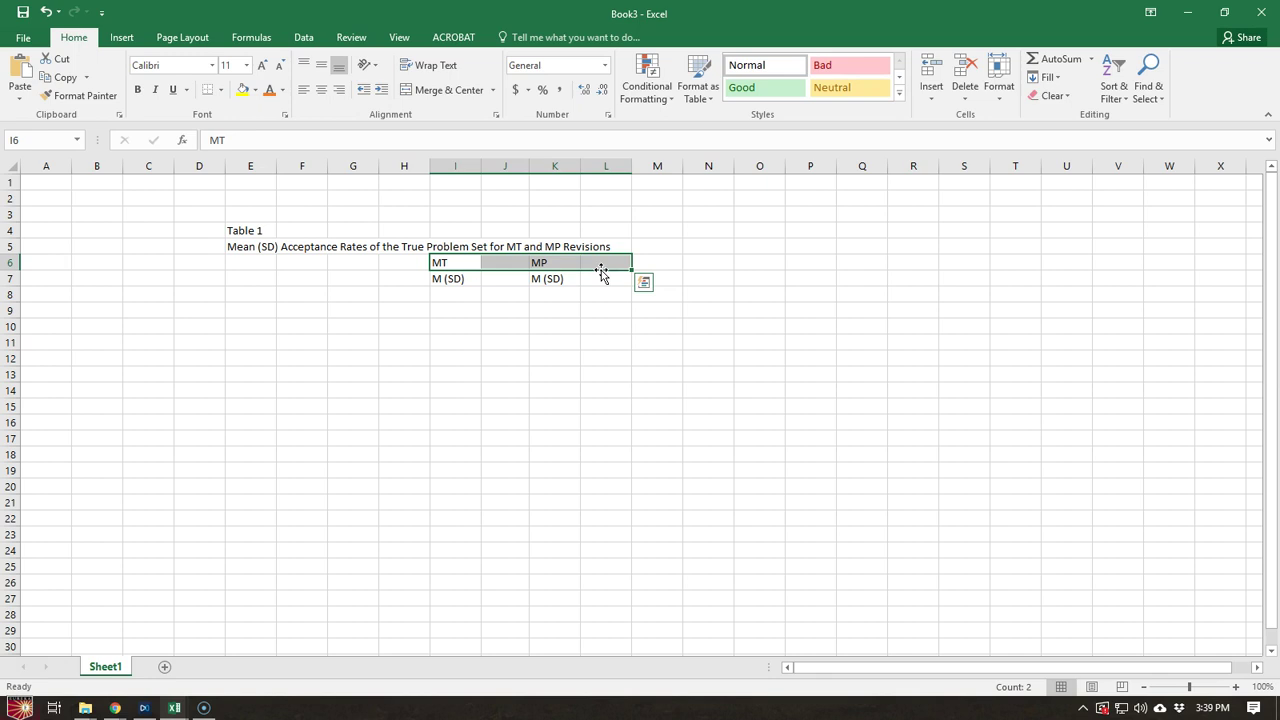
{"action": "left_click", "coordinate": [254, 282]}
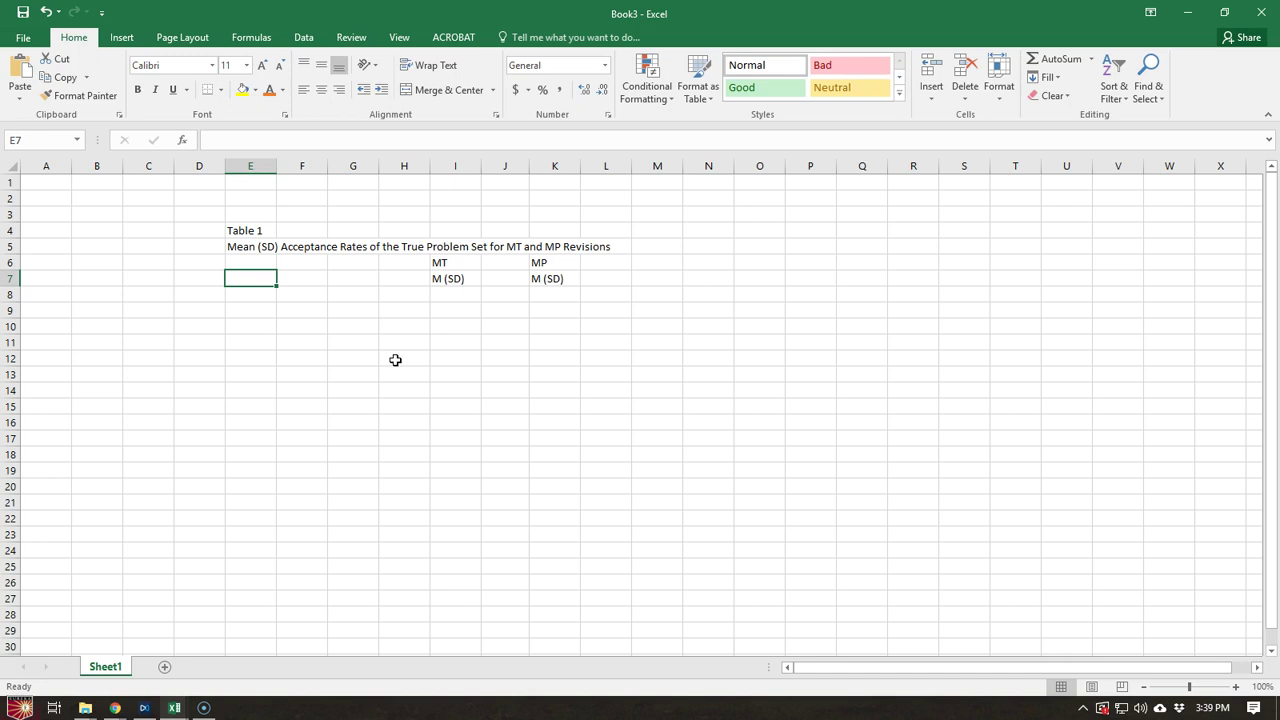
{"action": "left_click_drag", "start_coordinate": [449, 264], "coordinate": [596, 285]}
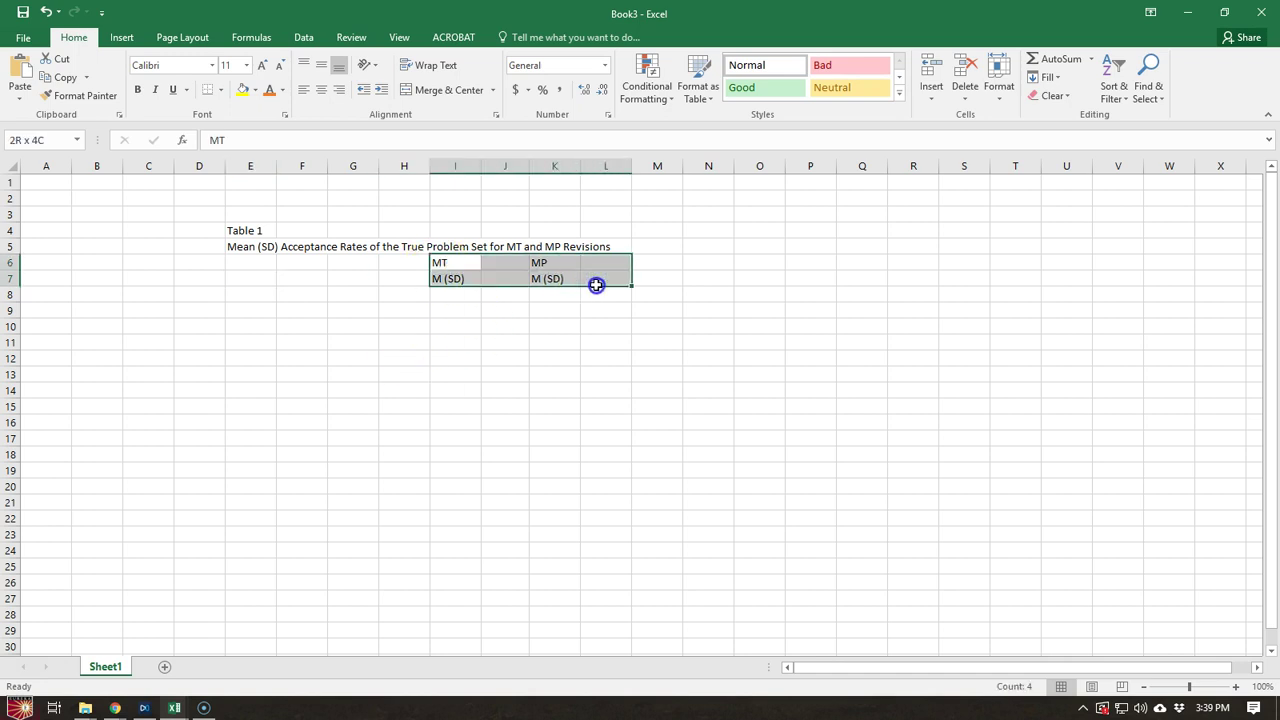
{"action": "left_click", "coordinate": [263, 285]}
{"action": "left_click_drag", "start_coordinate": [249, 278], "coordinate": [606, 280]}
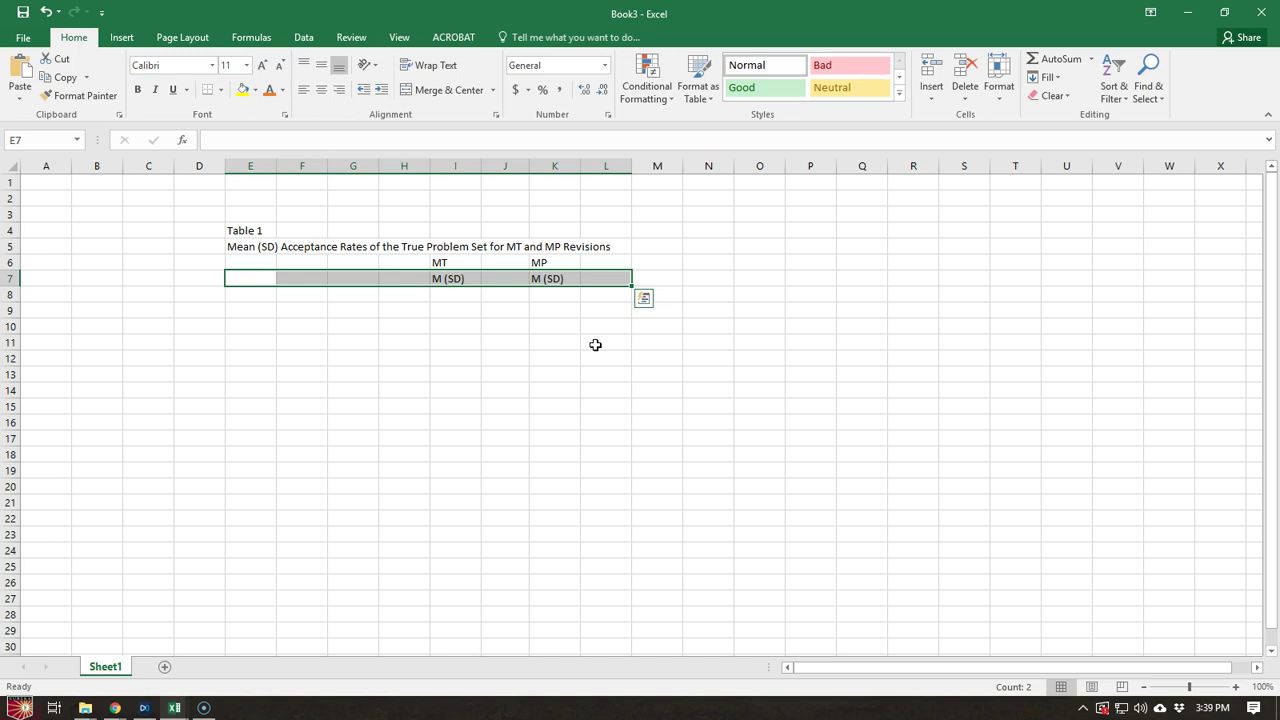
{"action": "left_click", "coordinate": [251, 280]}
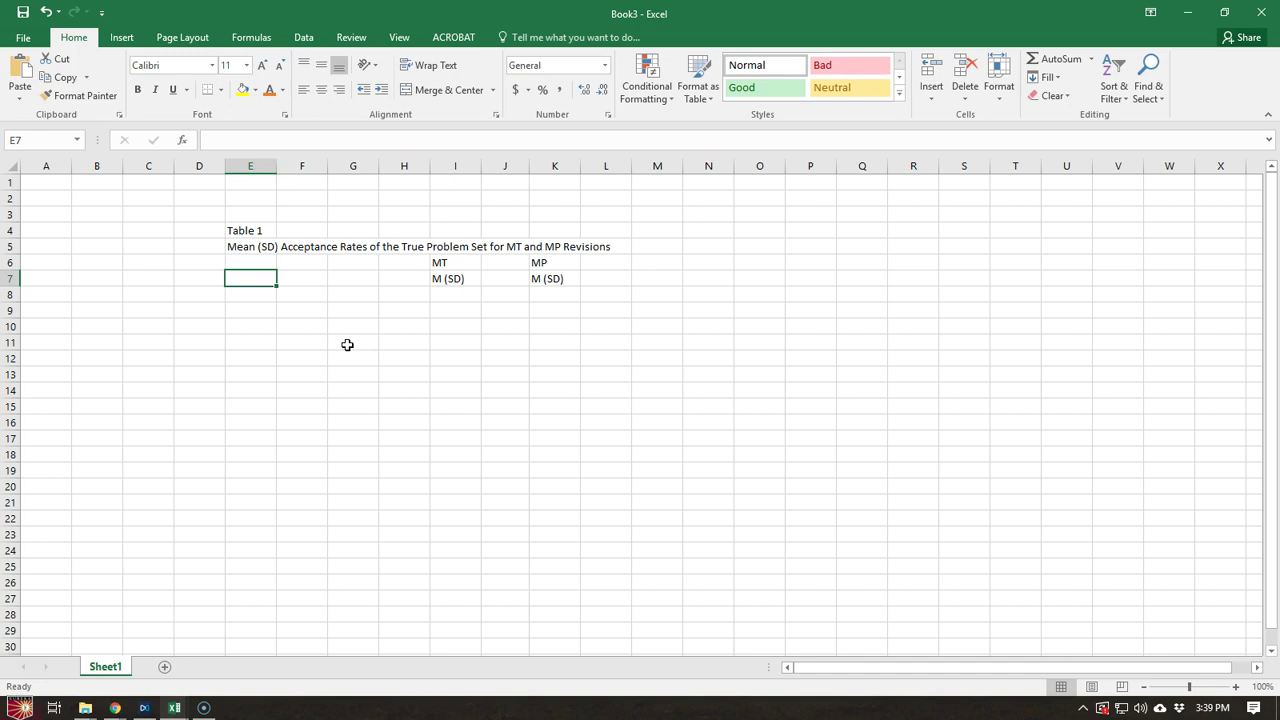
- Enter 'Problem Type' in E7 and 'Definitional' in E8
{"action": "type", "text": "Problem"}
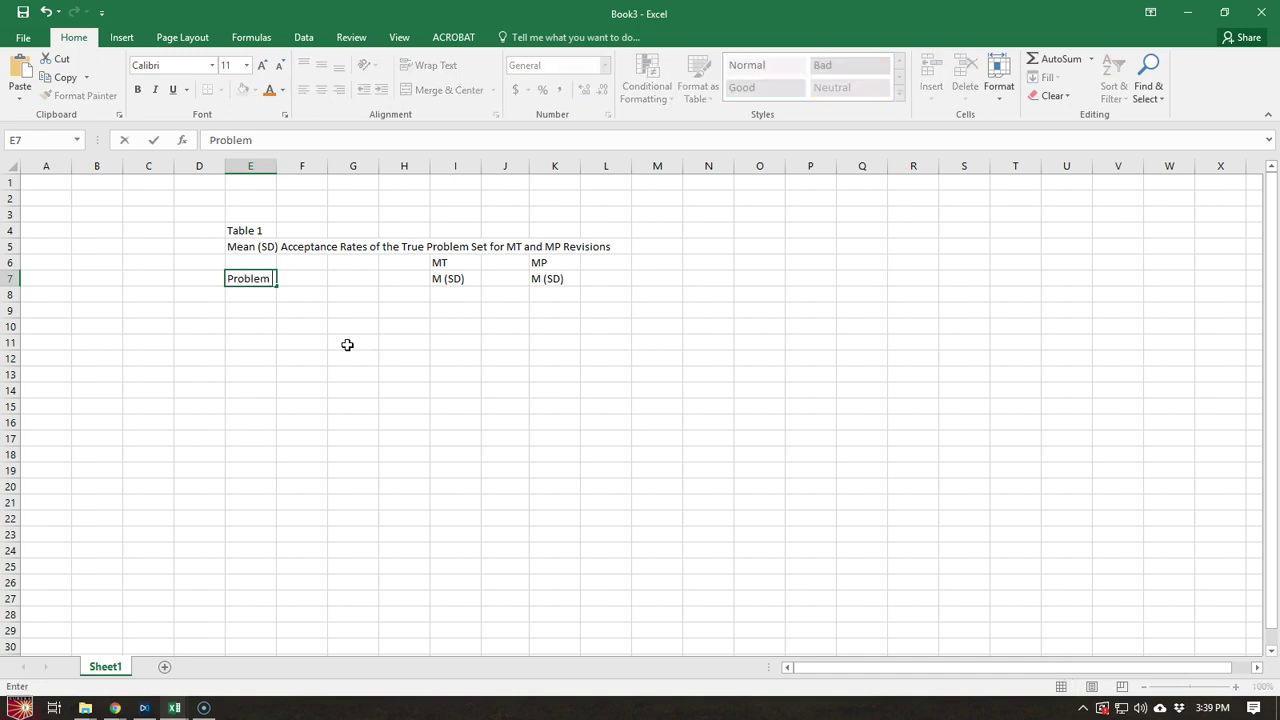
{"action": "type", "text": " Type"}
{"action": "key", "text": "Return"}
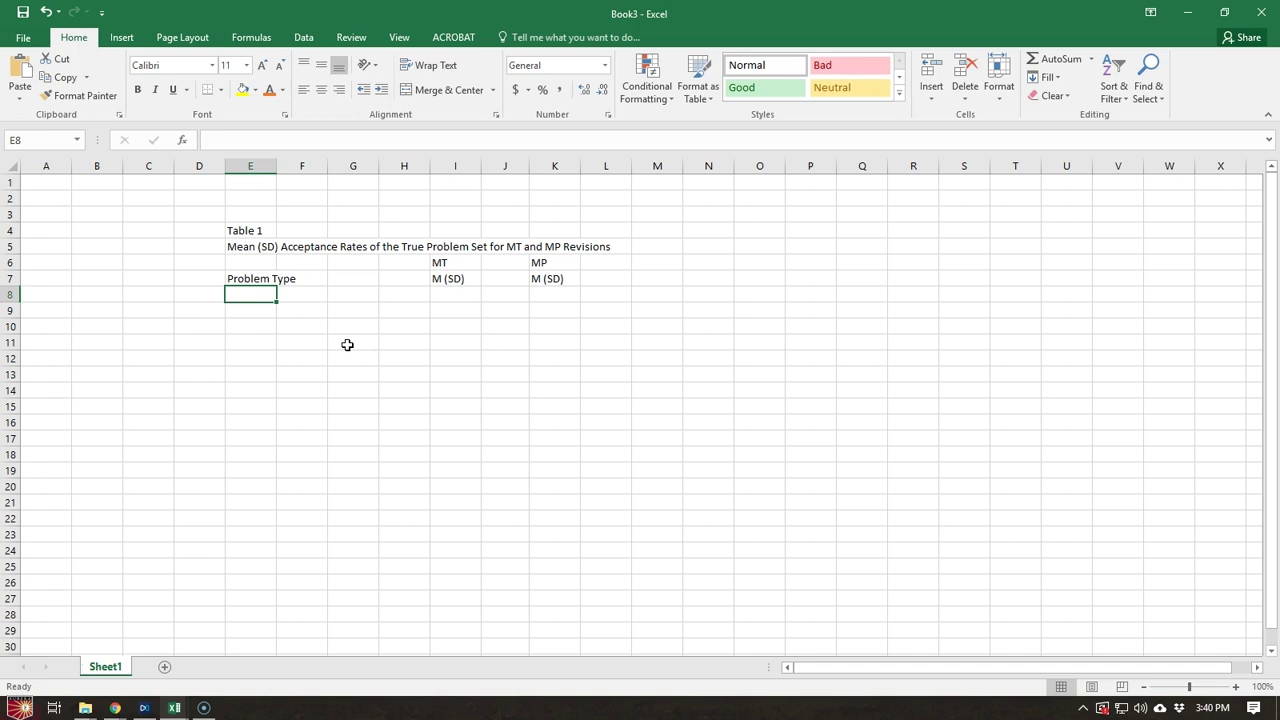
{"action": "type", "text": "Defintio"}
{"action": "key", "text": "BackSpace"}
{"action": "key", "text": "BackSpace"}
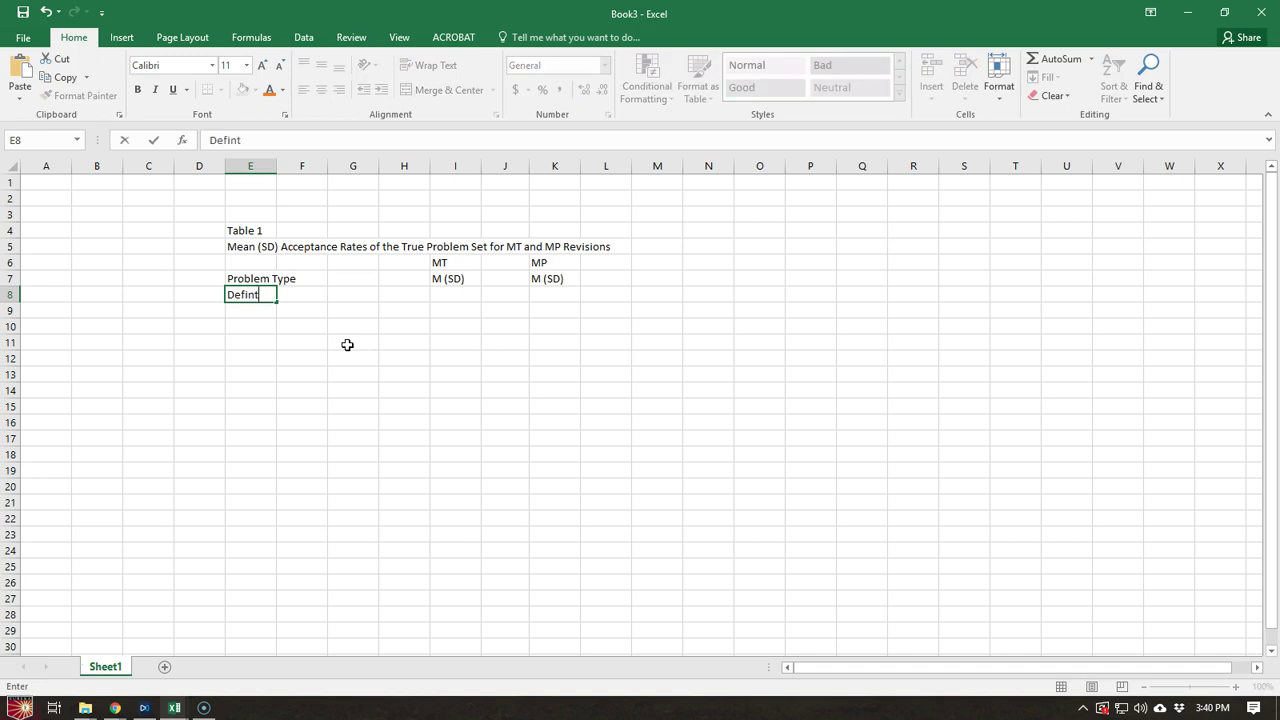
{"action": "key", "text": "BackSpace"}
{"action": "type", "text": "itional"}
{"action": "key", "text": "Tab"}
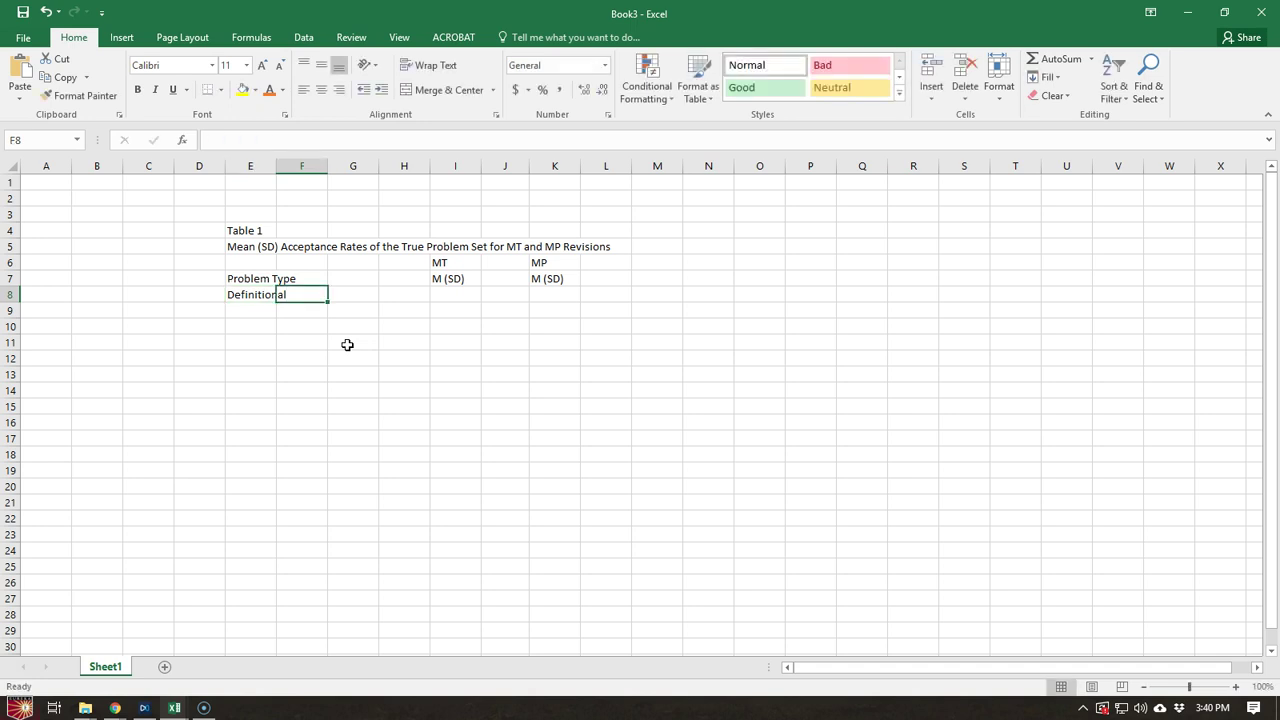
- Enter 'Class Inclusion' in F8 beside Definitional
{"action": "key", "text": "Tab"}
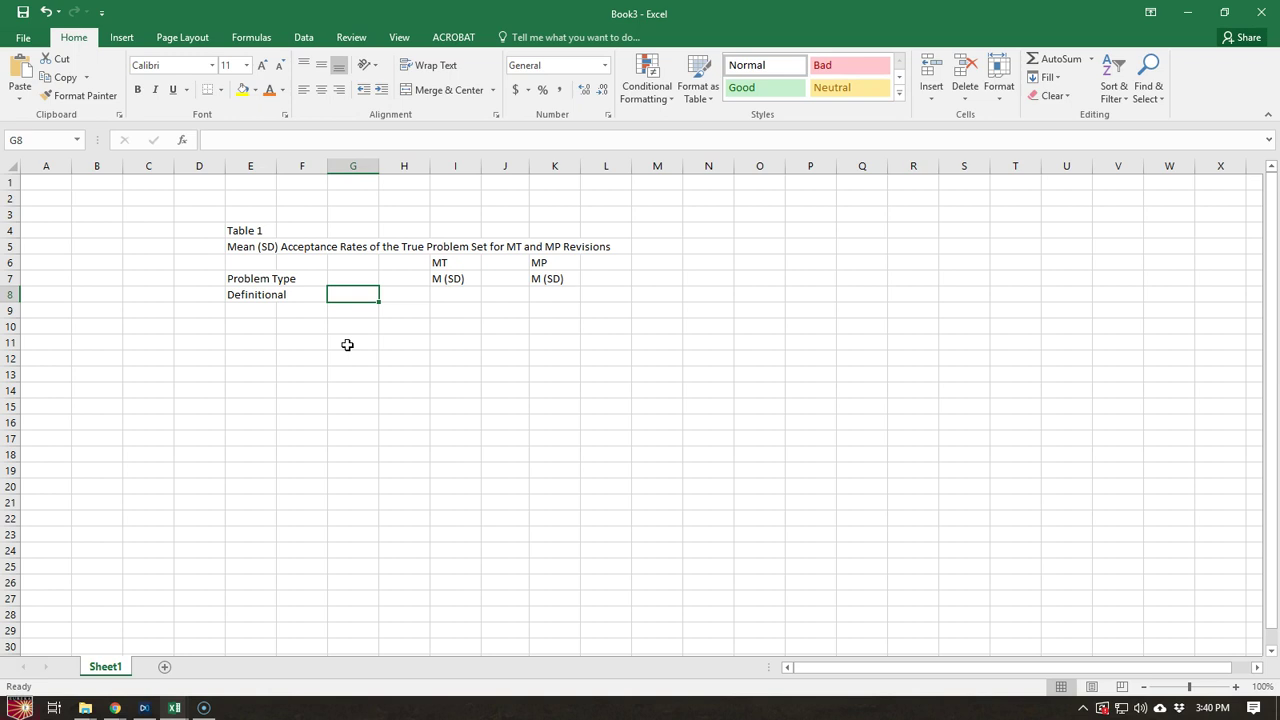
{"action": "key", "text": "Left"}
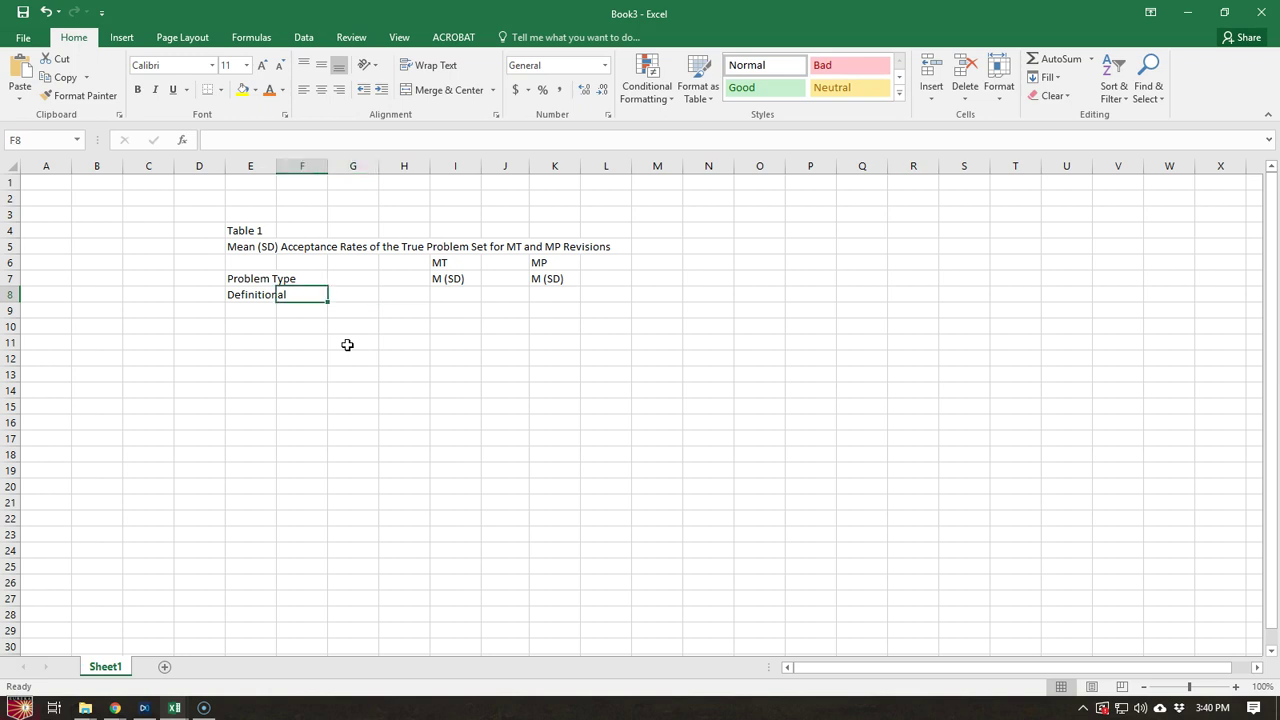
{"action": "type", "text": "Class IUn"}
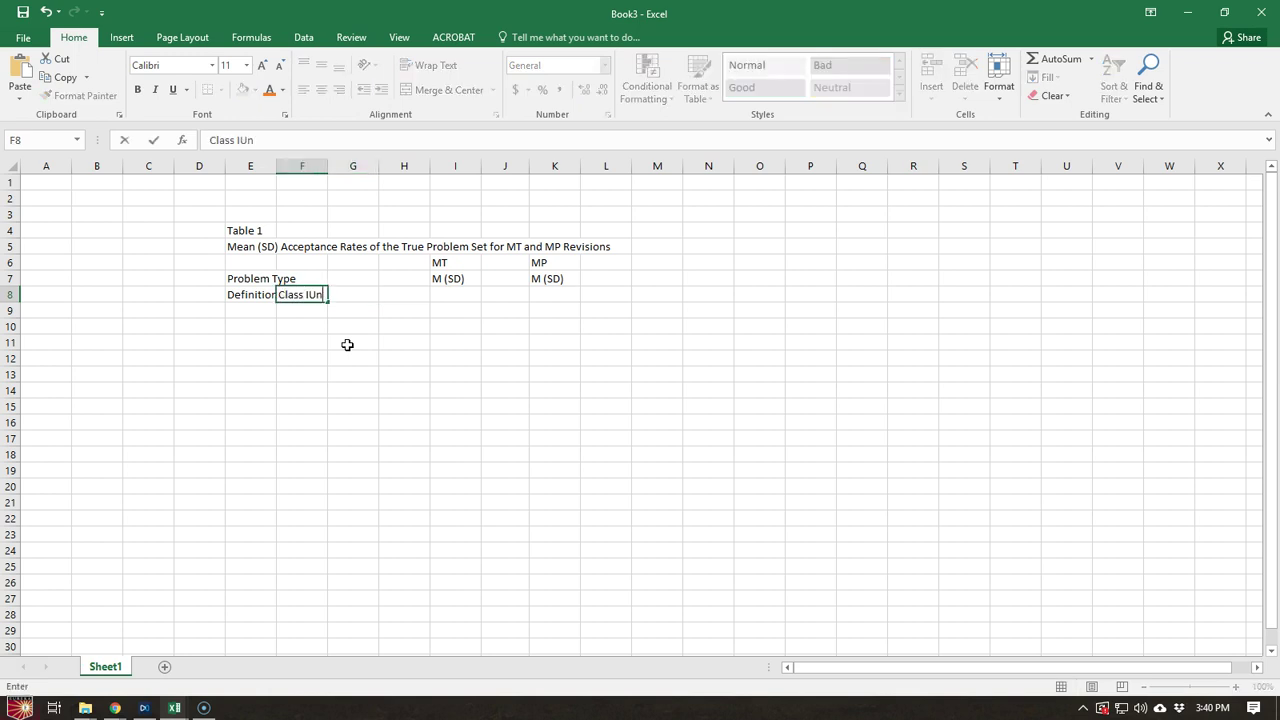
{"action": "type", "text": "classifi"}
{"action": "key", "text": "BackSpace"}
{"action": "key", "text": "BackSpace"}
{"action": "key", "text": "BackSpace"}
{"action": "key", "text": "BackSpace"}
{"action": "key", "text": "BackSpace"}
{"action": "key", "text": "BackSpace"}
{"action": "key", "text": "BackSpace"}
{"action": "key", "text": "BackSpace"}
{"action": "key", "text": "BackSpace"}
{"action": "key", "text": "BackSpace"}
{"action": "type", "text": "nclusion"}
{"action": "key", "text": "Return"}
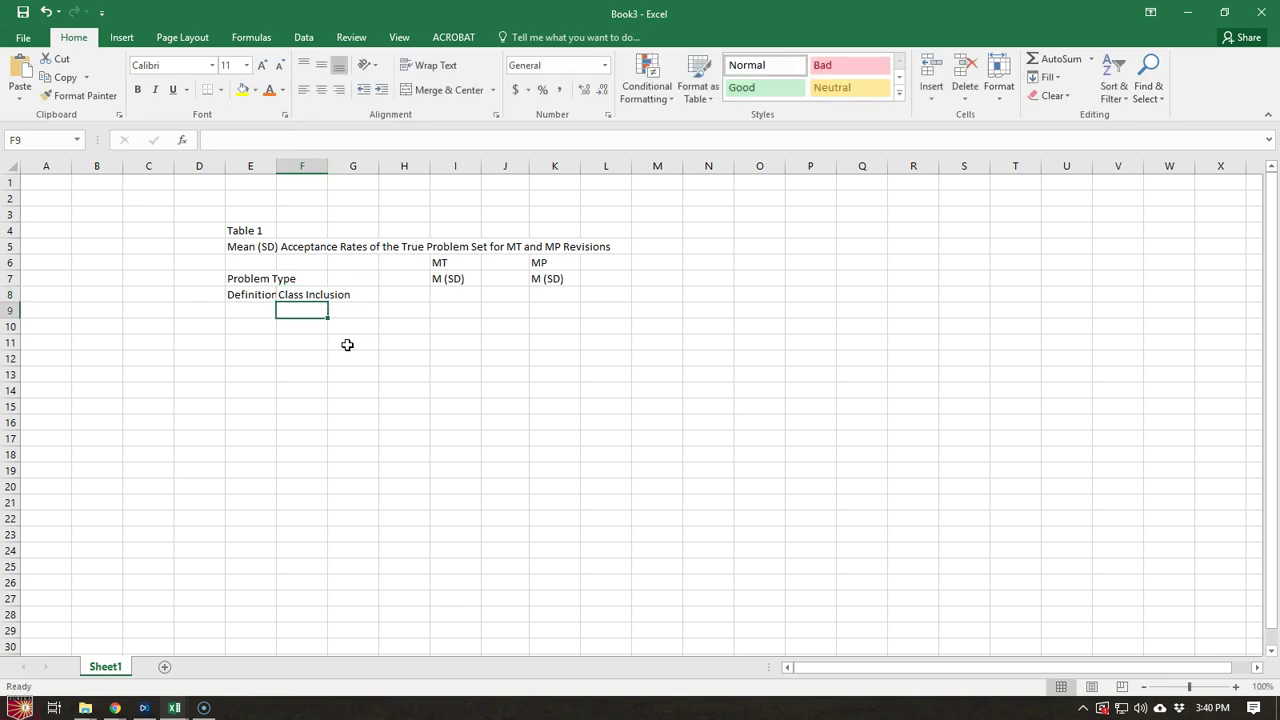
{"action": "key", "text": "Down"}
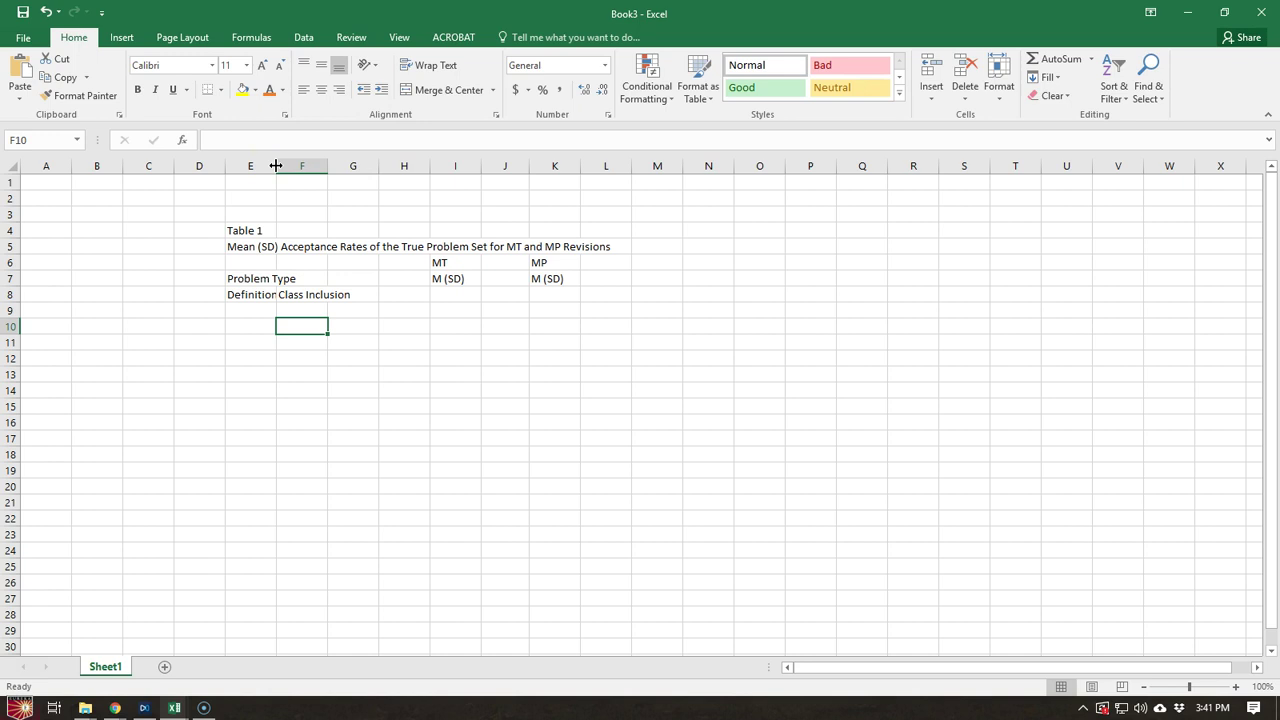
- Widen column E just enough to show 'Definitional' in full, undoing the autofit
{"action": "left_click", "coordinate": [264, 166]}
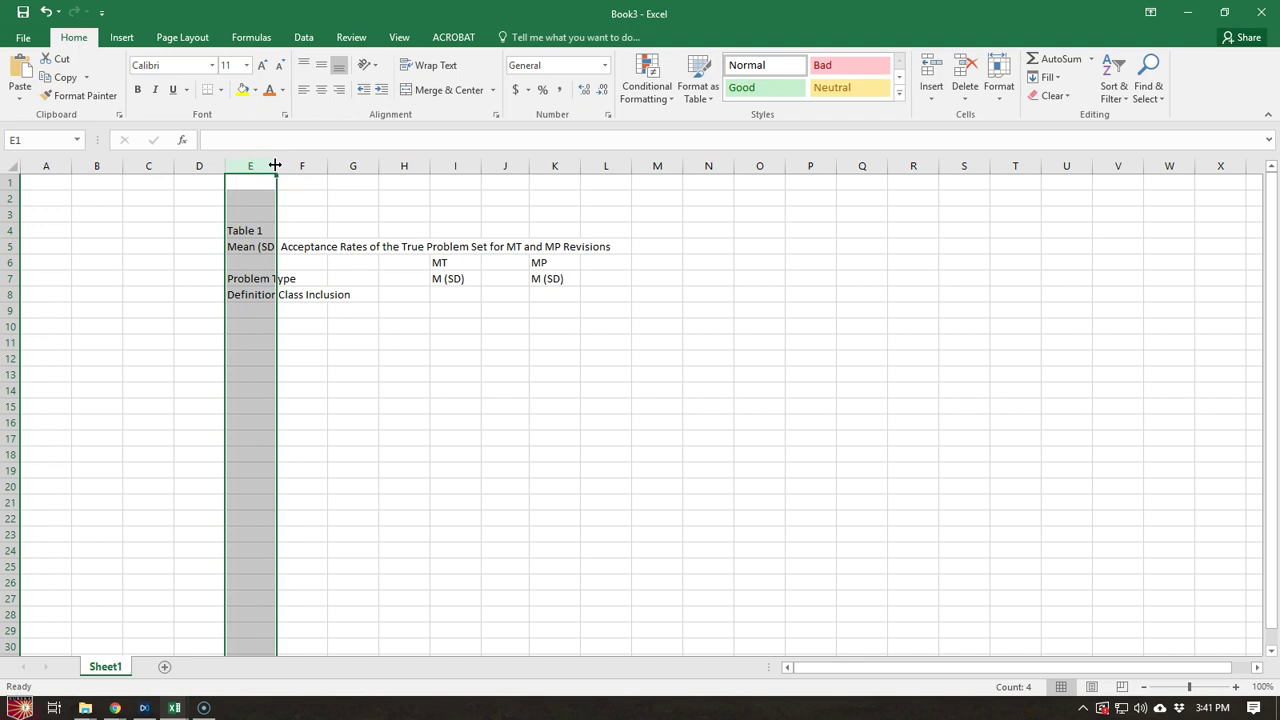
{"action": "double_click", "coordinate": [275, 165]}
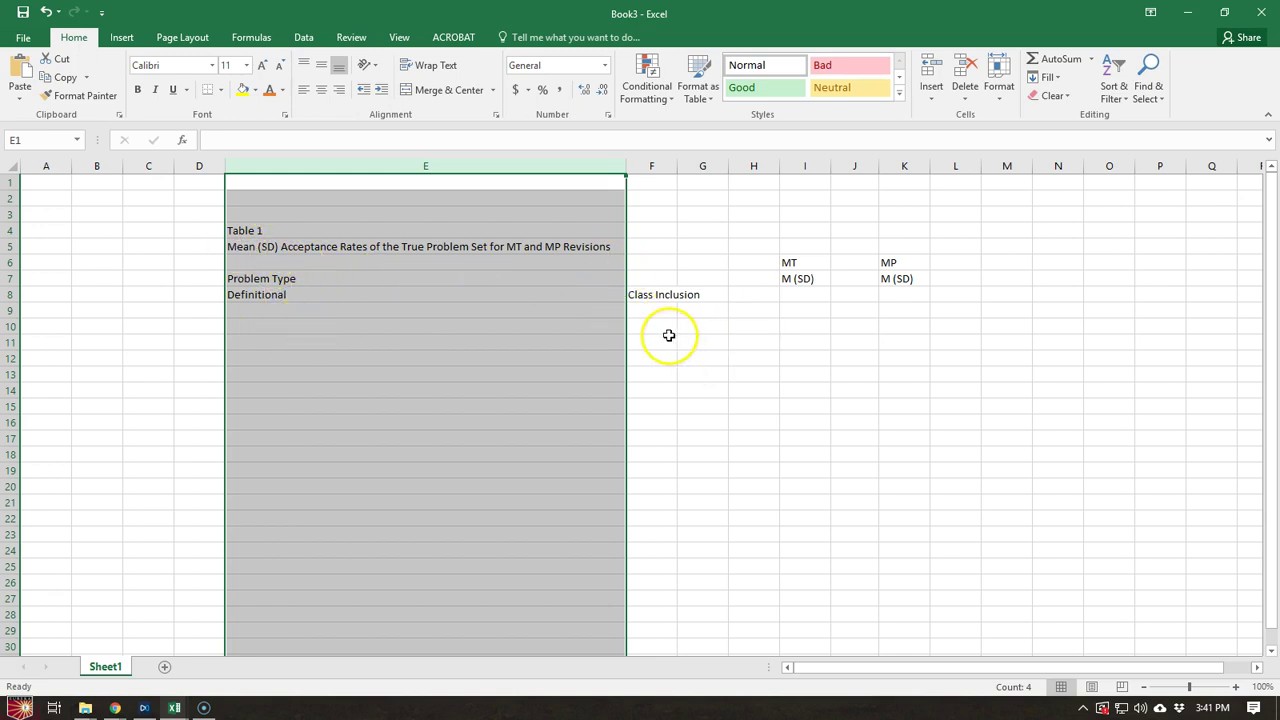
{"action": "left_click", "coordinate": [44, 12]}
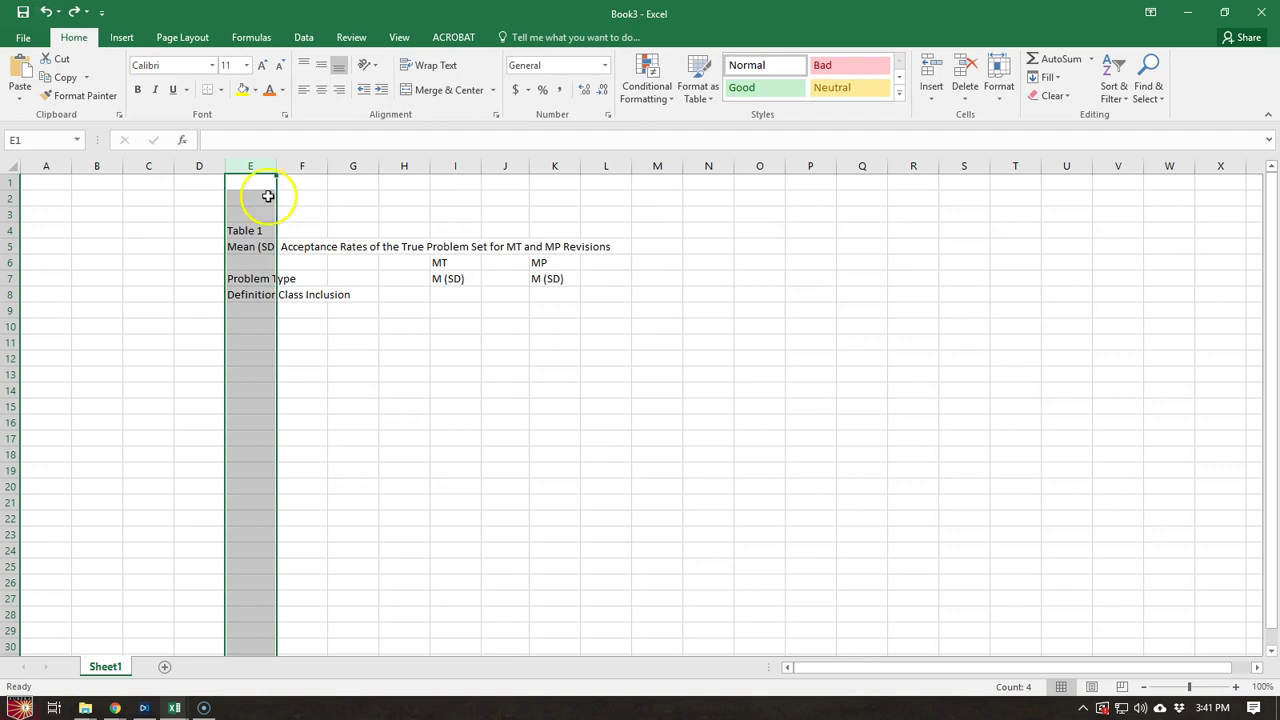
{"action": "left_click_drag", "start_coordinate": [275, 165], "coordinate": [290, 164]}
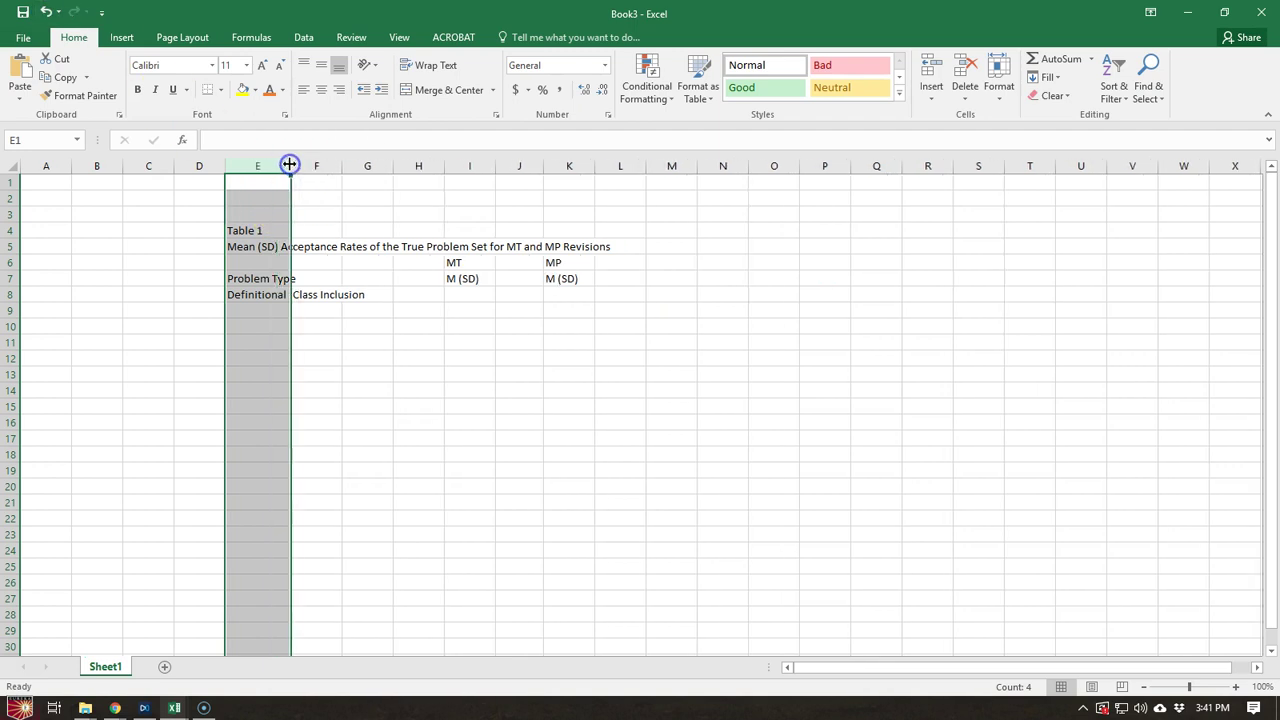
{"action": "left_click", "coordinate": [366, 336]}
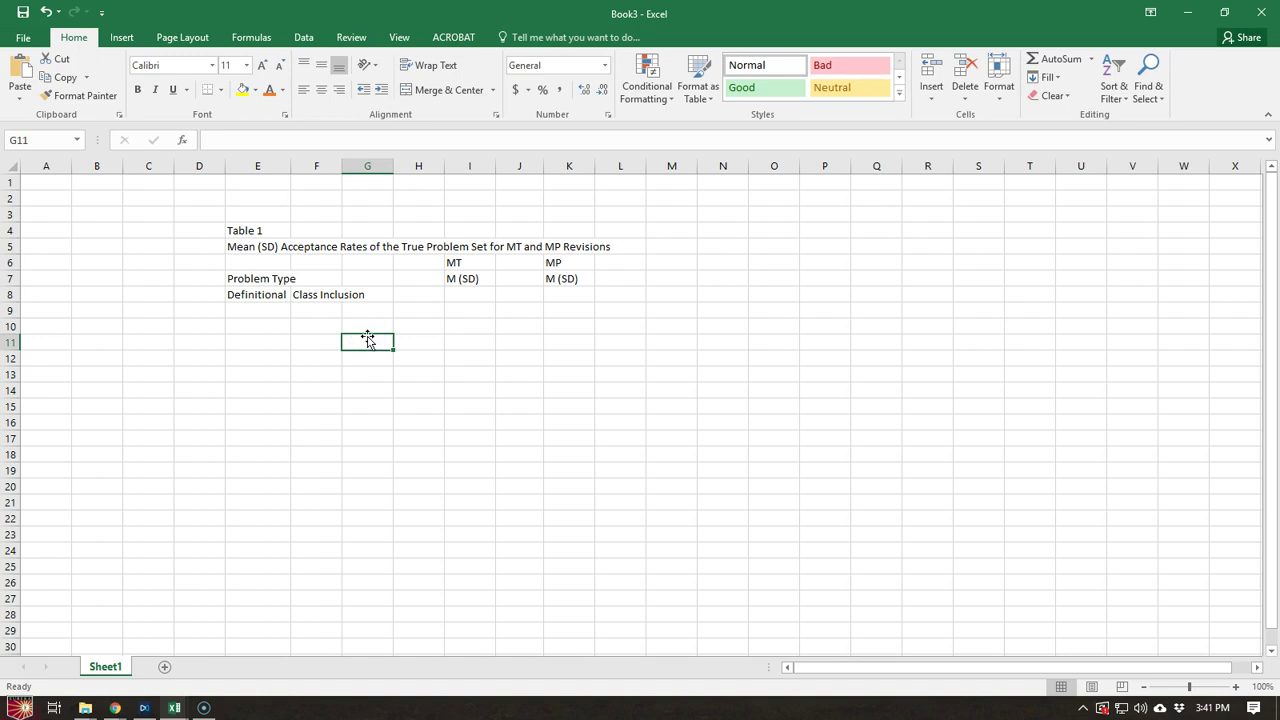
- Enter 'Property-Assignment' in F10 and change F8 to read 'Class-Inclusion'
{"action": "left_click", "coordinate": [316, 326]}
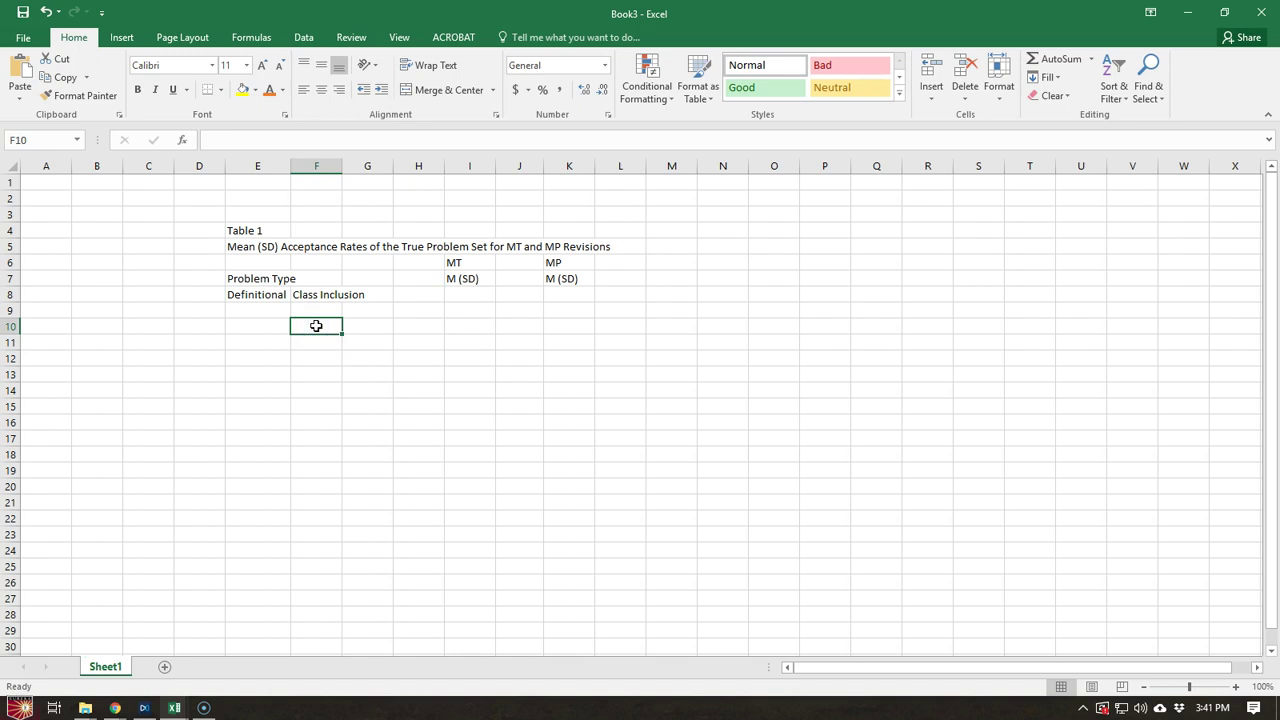
{"action": "type", "text": "Pro"}
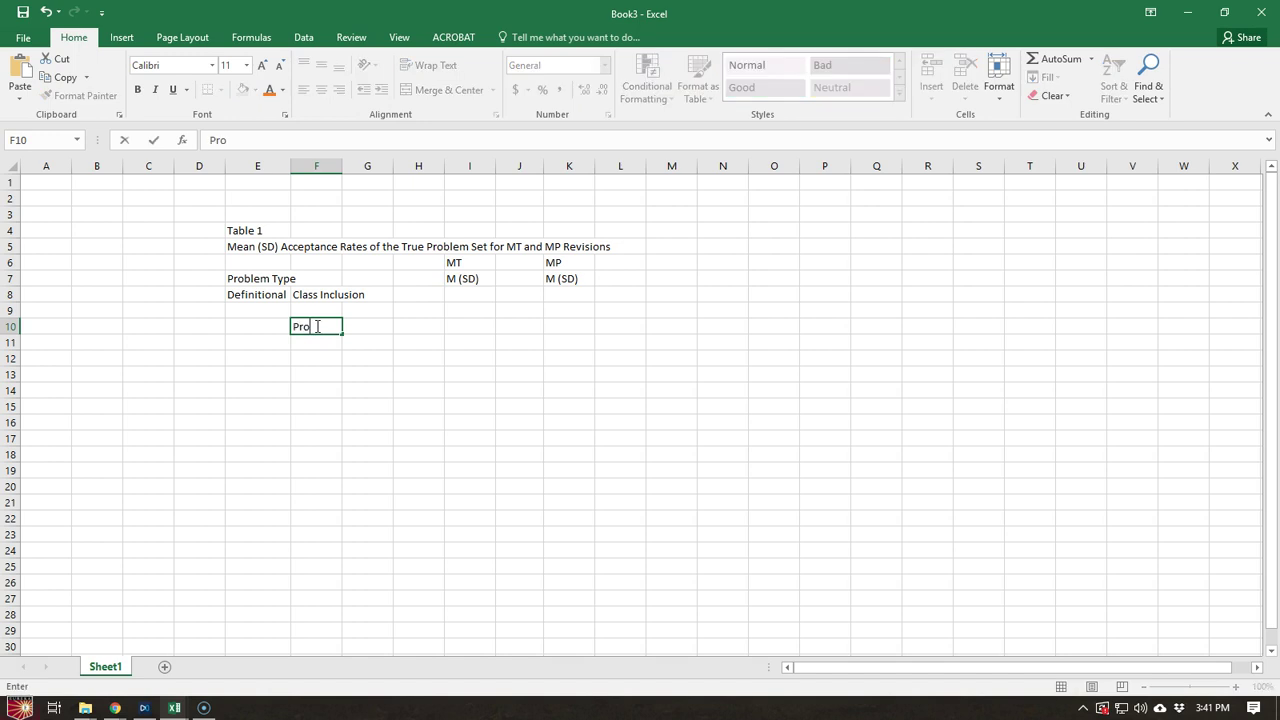
{"action": "type", "text": "perty-Assignment"}
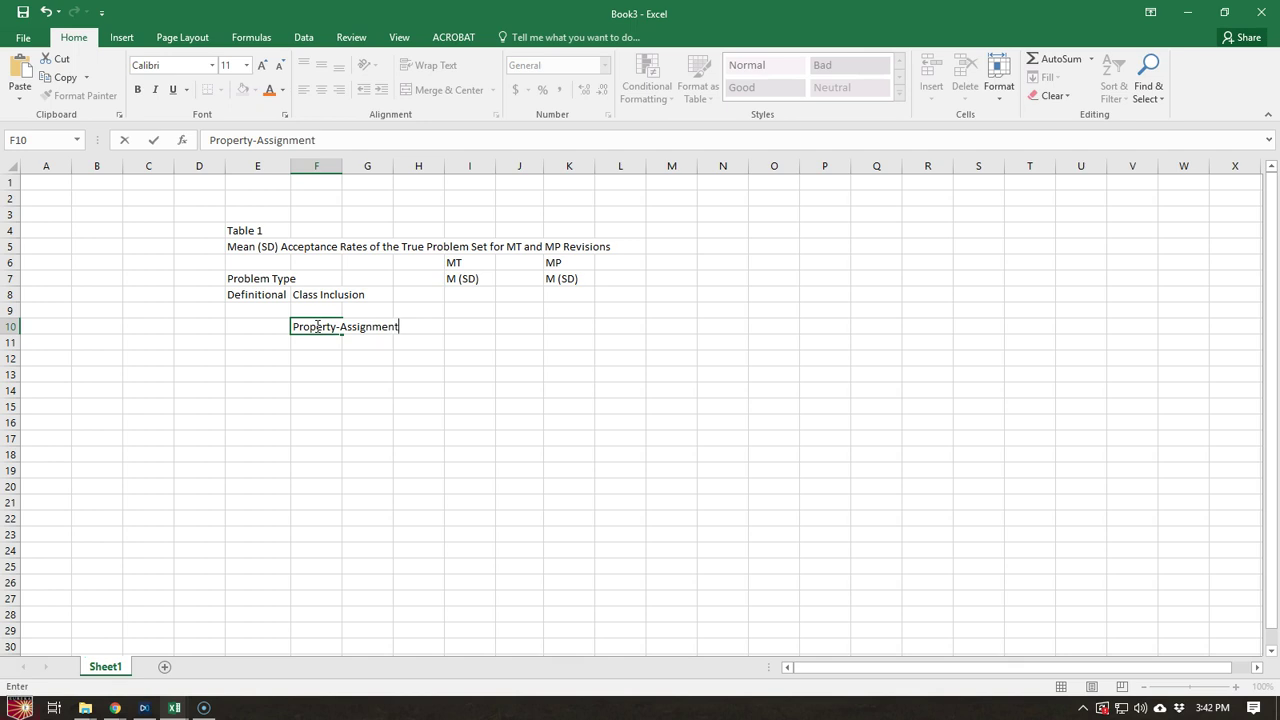
{"action": "left_click", "coordinate": [322, 295]}
{"action": "double_click", "coordinate": [321, 296]}
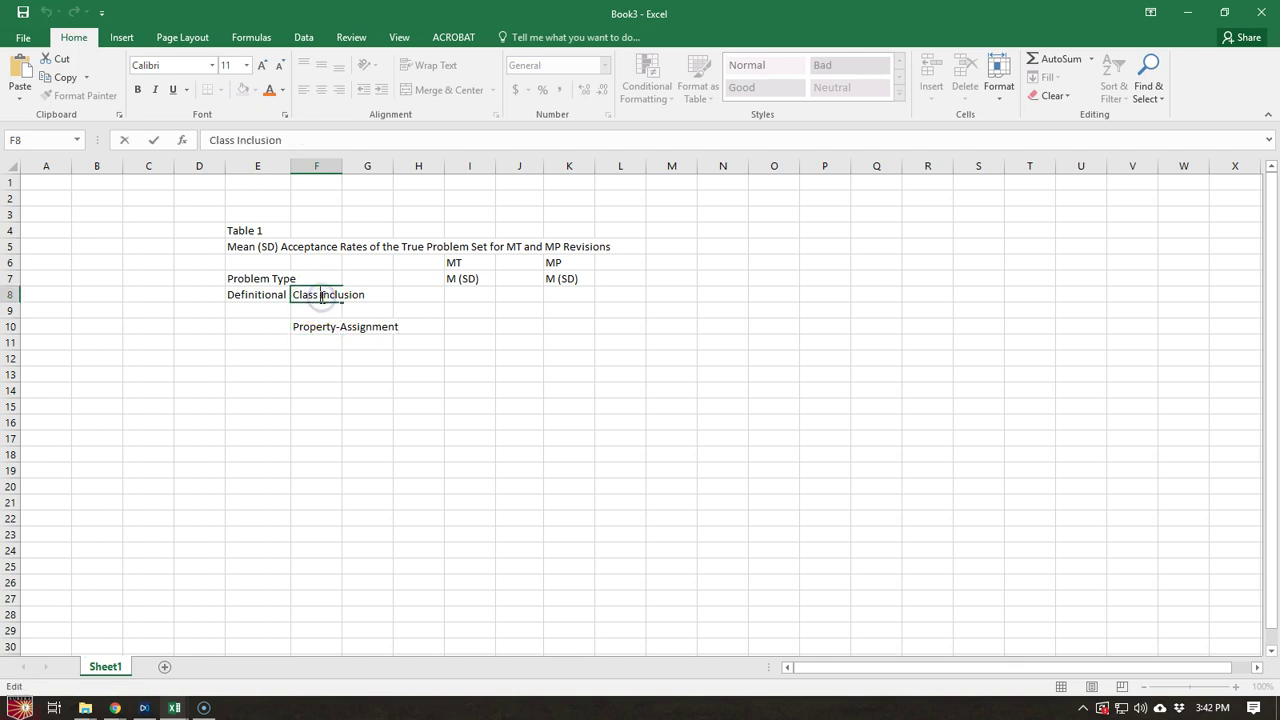
{"action": "key", "text": "BackSpace"}
{"action": "type", "text": "-"}
{"action": "left_click", "coordinate": [315, 325]}
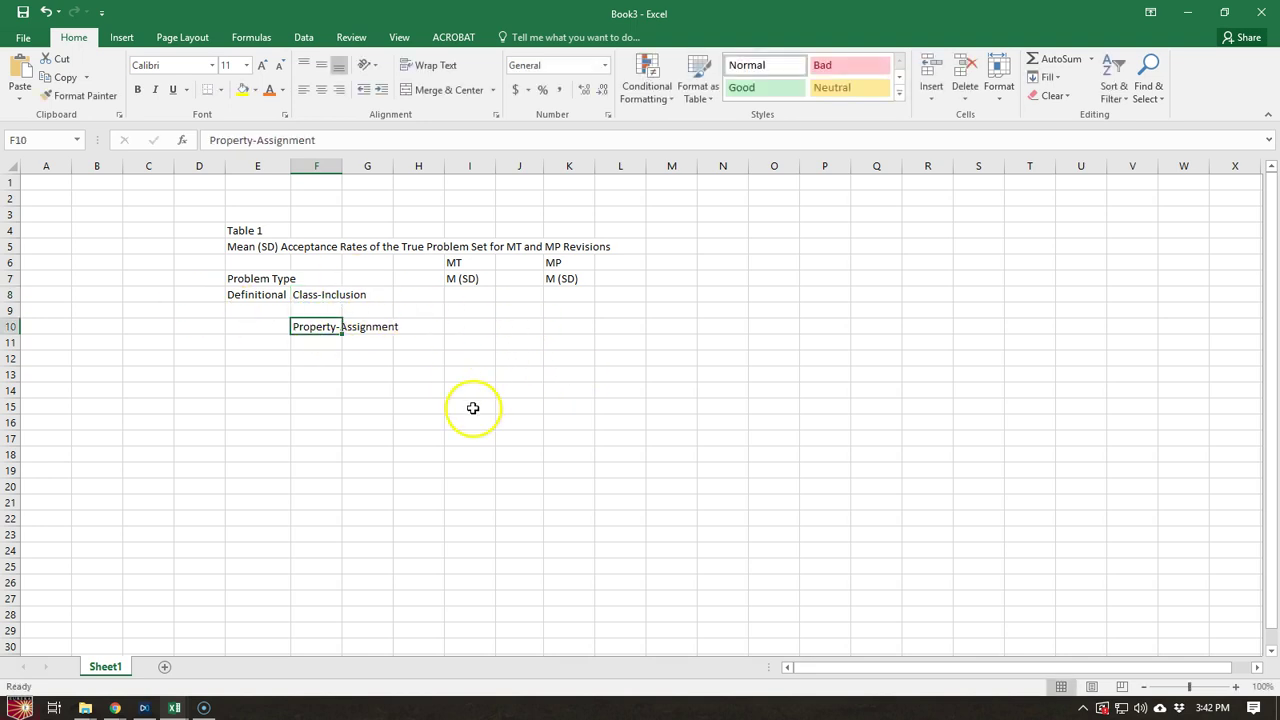
{"action": "left_click", "coordinate": [315, 310]}
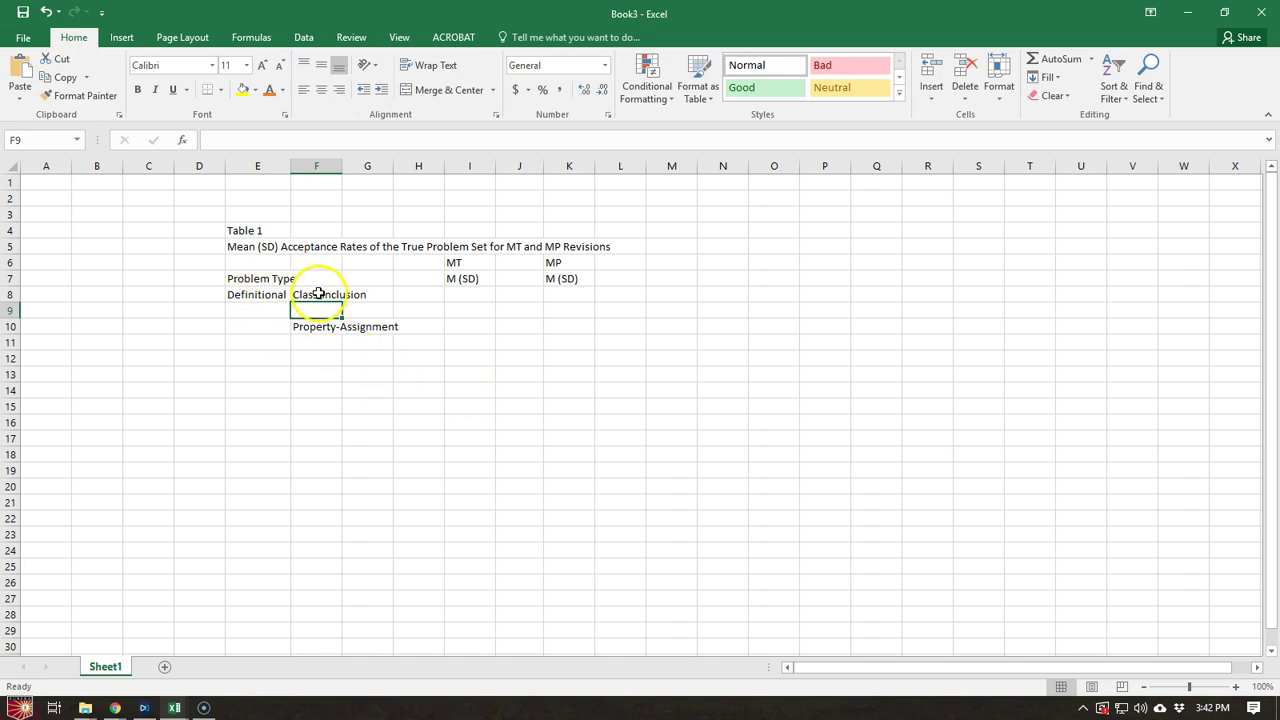
- Enter 'Empirical' in cell E12
{"action": "left_click", "coordinate": [268, 359]}
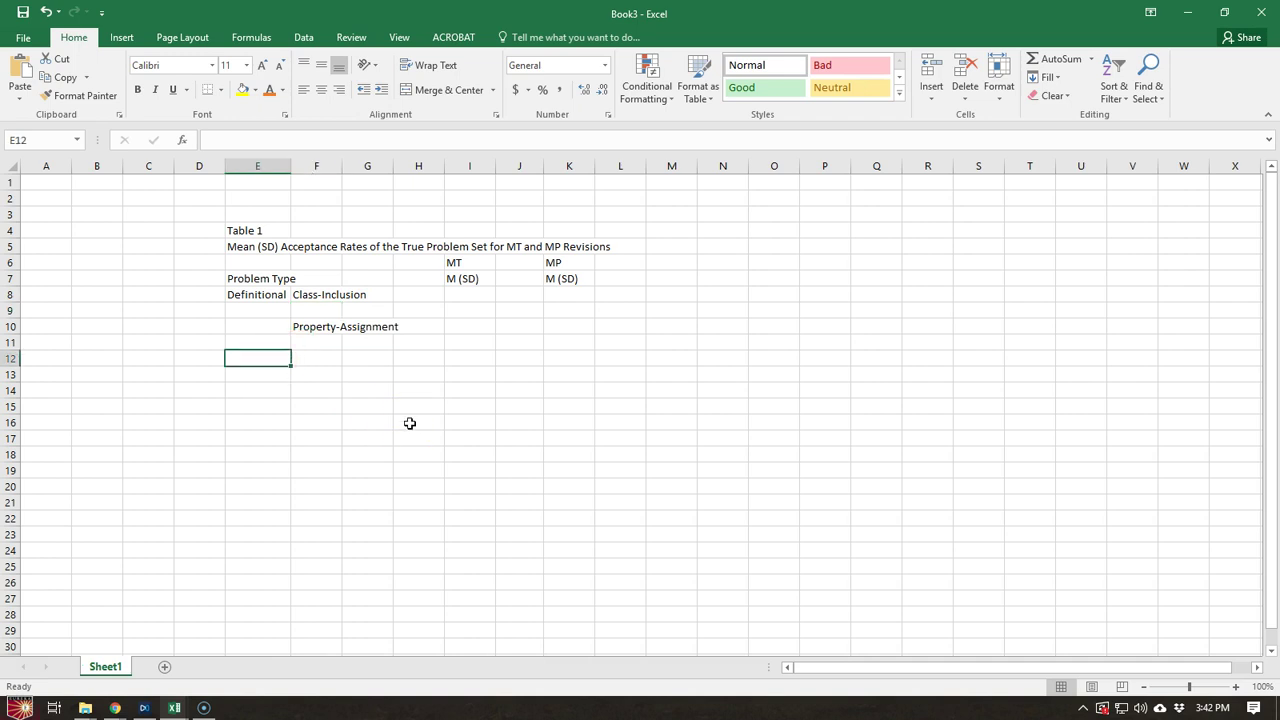
{"action": "type", "text": "Empirical"}
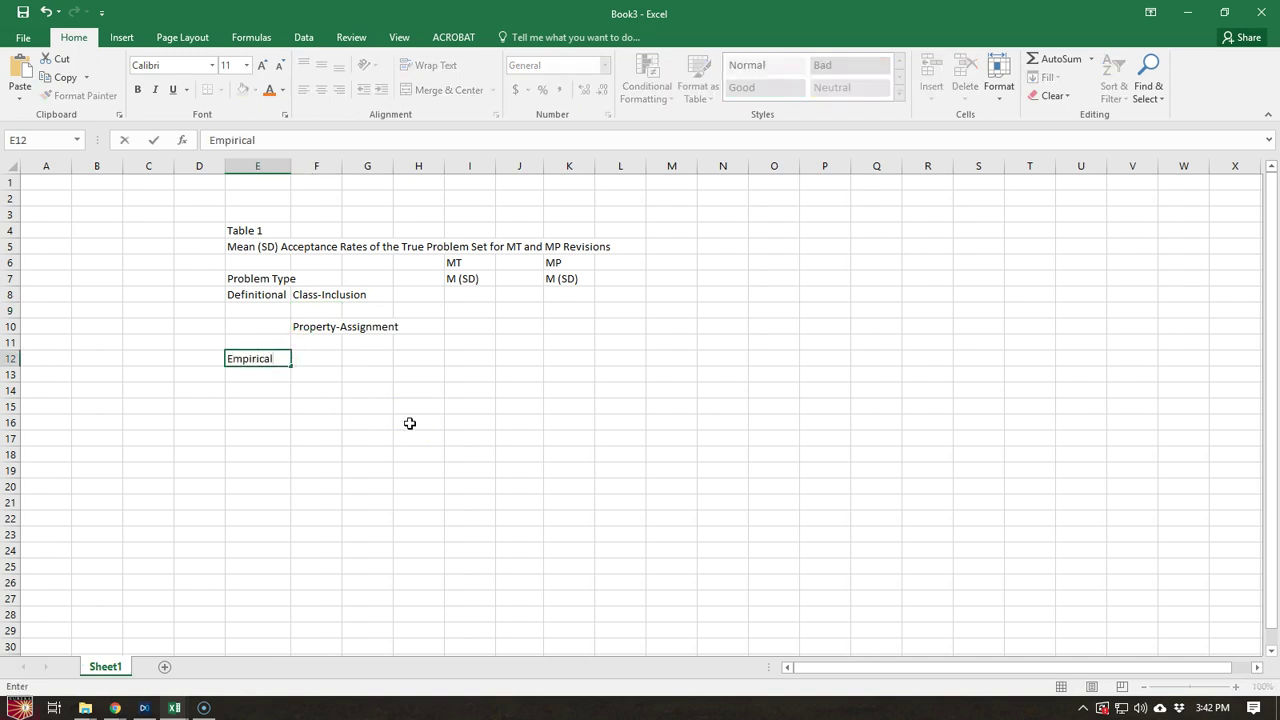
{"action": "left_click", "coordinate": [418, 390]}
- Copy the Class-Inclusion and Property-Assignment labels from F8:F10 into F12:F14
{"action": "left_click_drag", "start_coordinate": [314, 294], "coordinate": [326, 326]}
{"action": "key", "text": "ctrl+c"}
{"action": "left_click", "coordinate": [320, 366]}
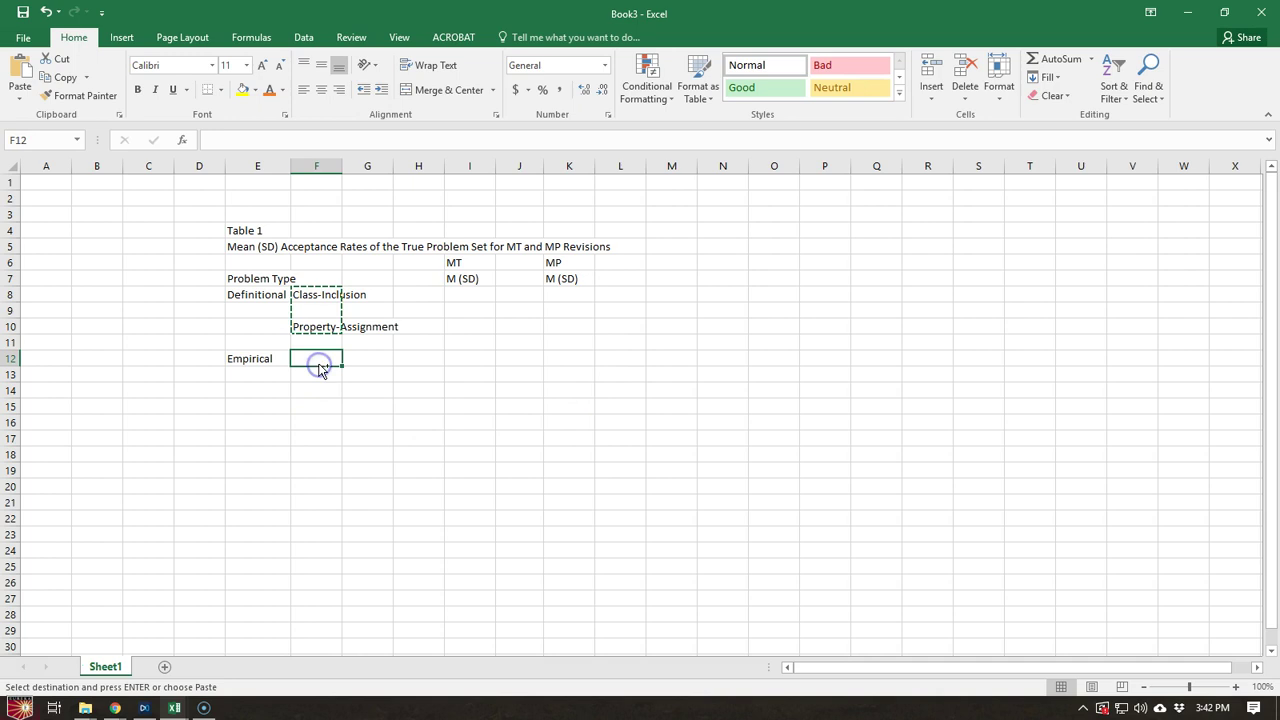
{"action": "key", "text": "ctrl+v"}
{"action": "left_click", "coordinate": [575, 452]}
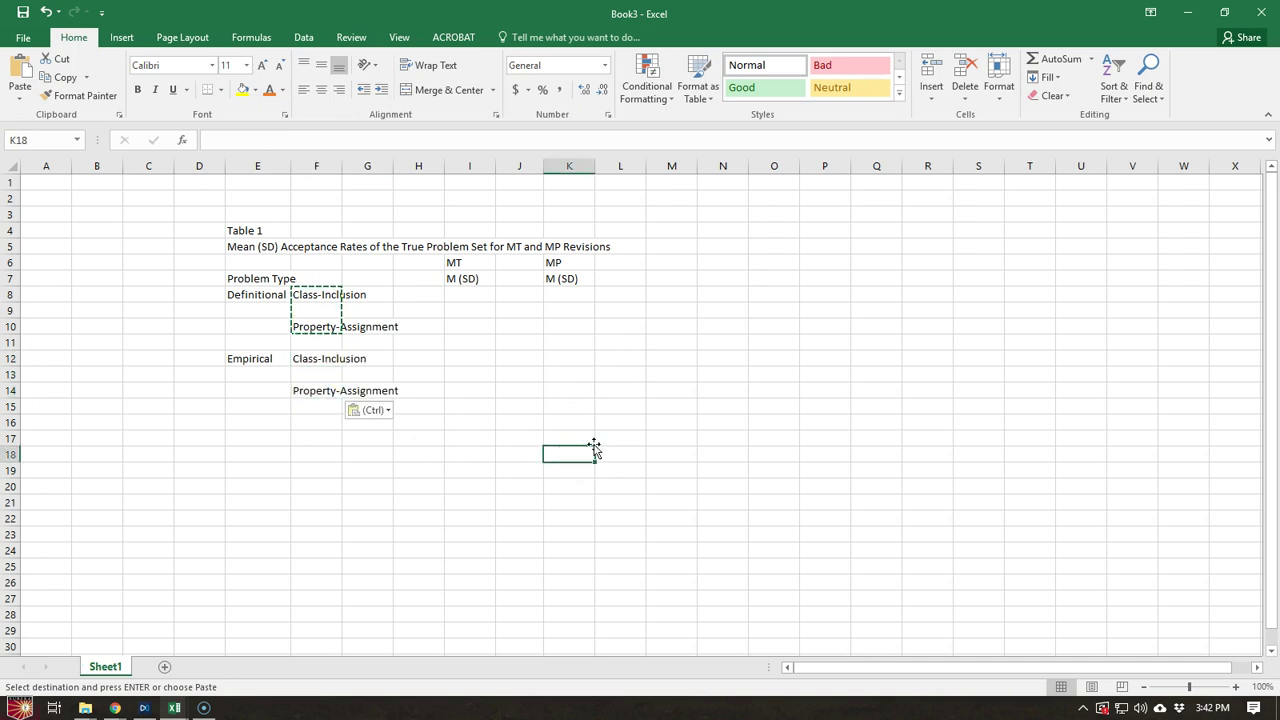
{"action": "left_click", "coordinate": [318, 391]}
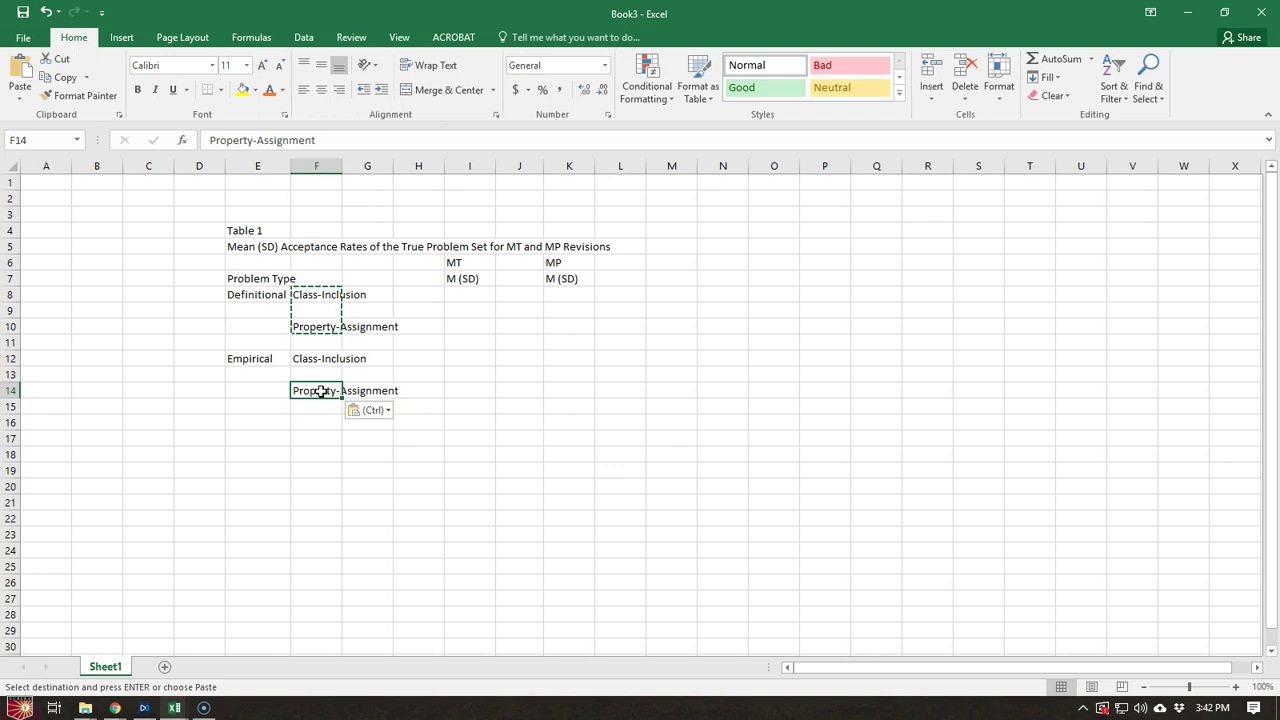
- Check the table span on rows 7 and 14 (E:L), then type .91 (.21) in I8
{"action": "left_click_drag", "start_coordinate": [254, 384], "coordinate": [620, 388]}
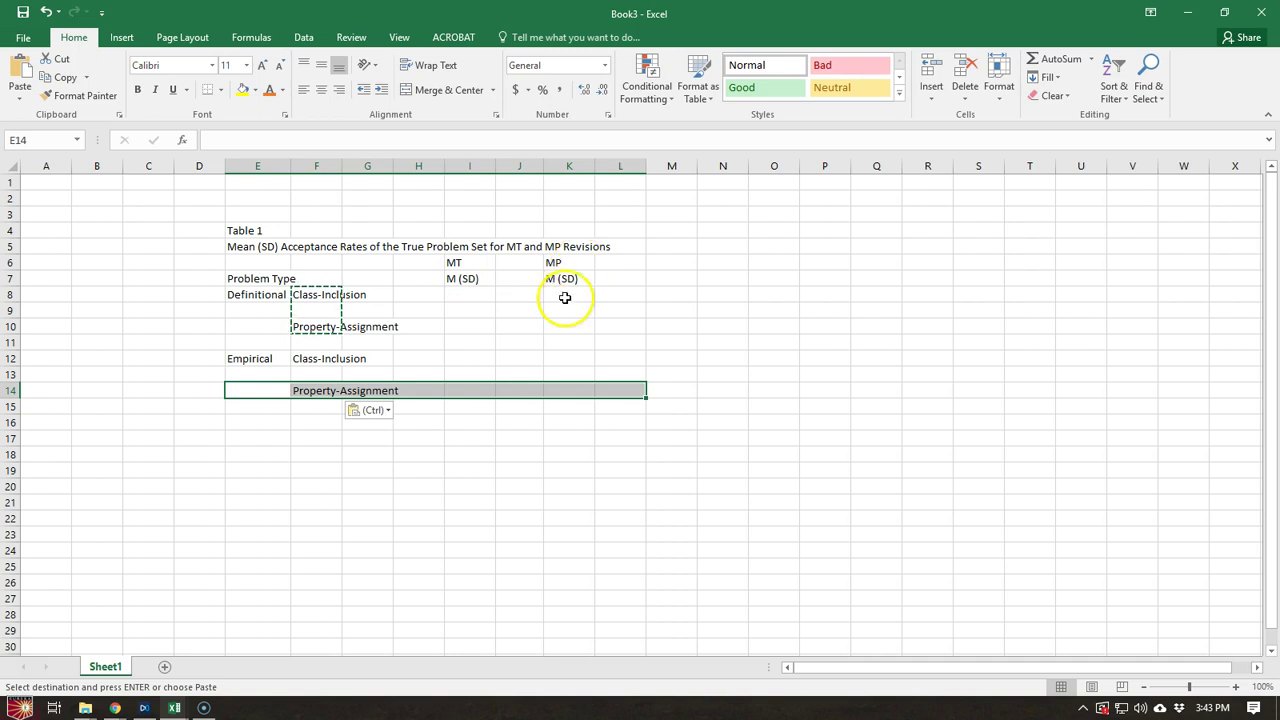
{"action": "left_click_drag", "start_coordinate": [265, 283], "coordinate": [622, 278]}
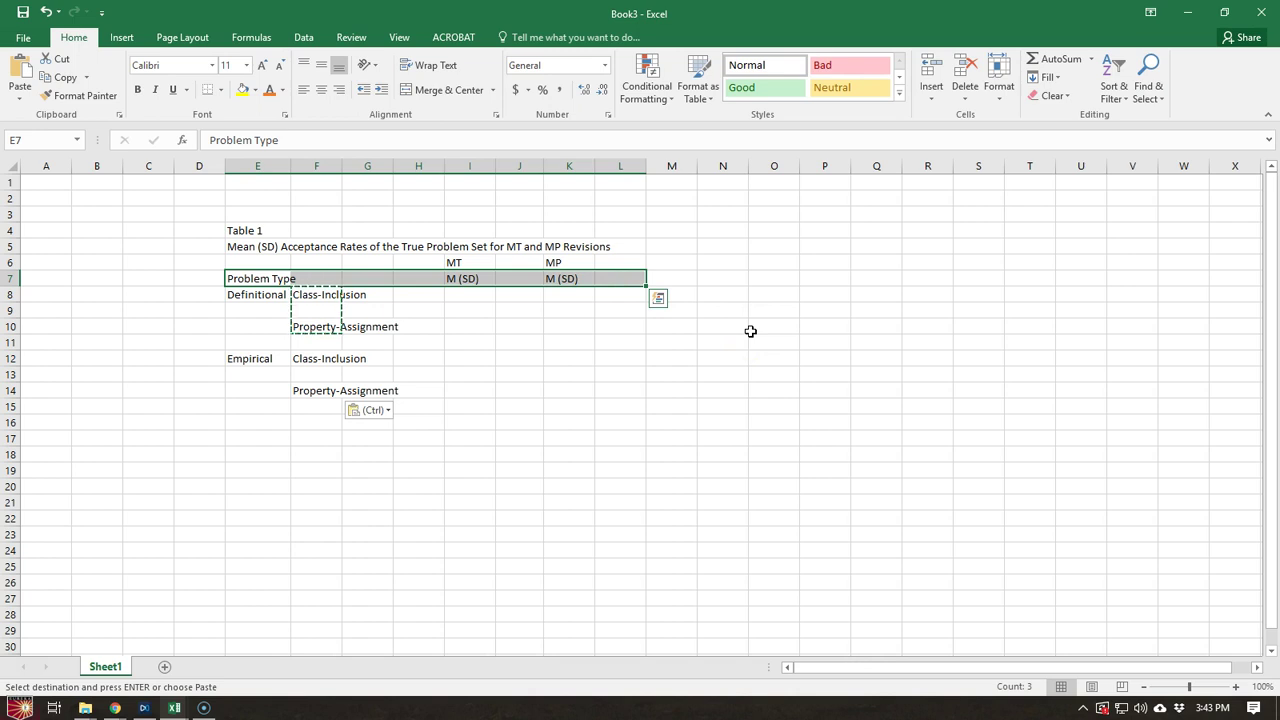
{"action": "left_click_drag", "start_coordinate": [277, 391], "coordinate": [613, 390]}
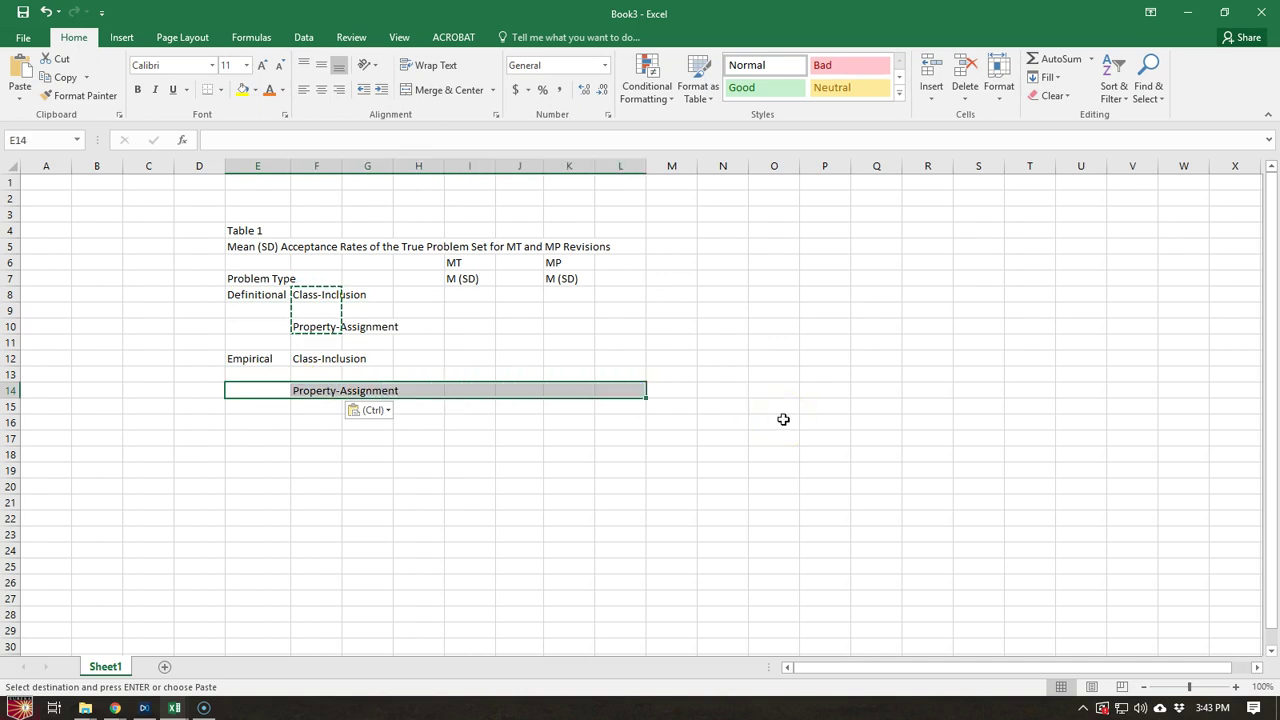
{"action": "left_click", "coordinate": [564, 342]}
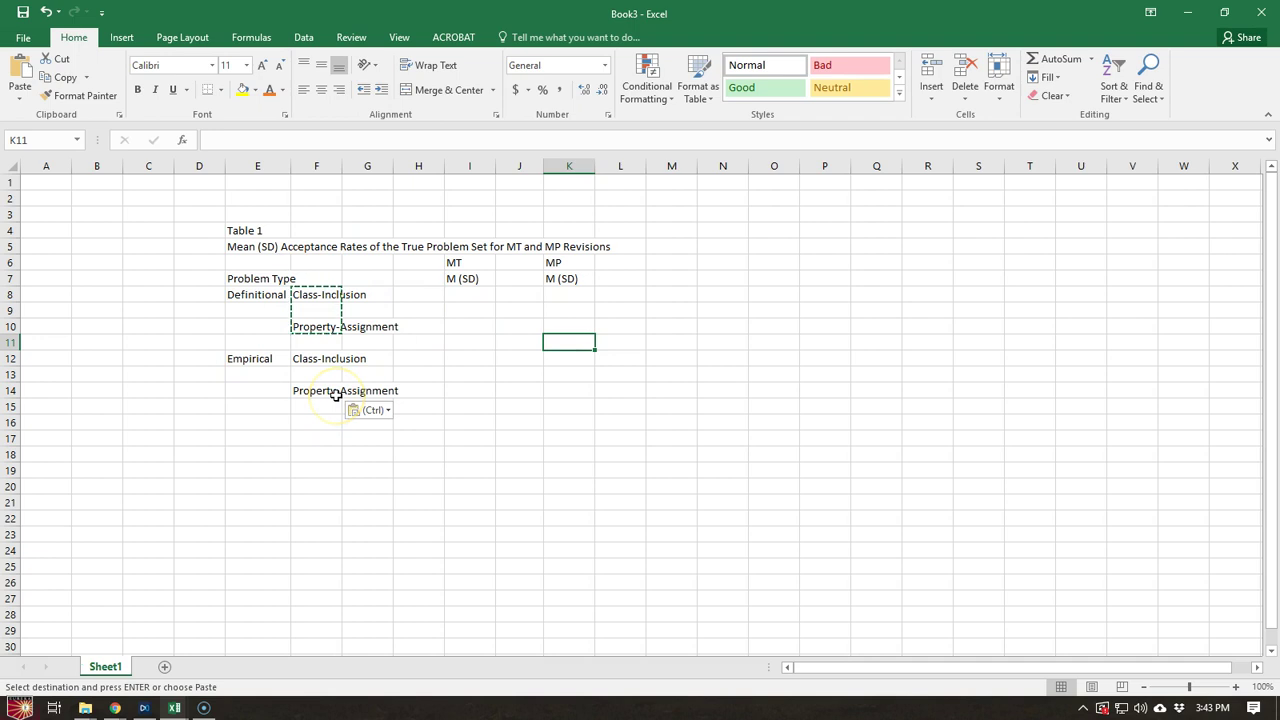
{"action": "left_click", "coordinate": [464, 294]}
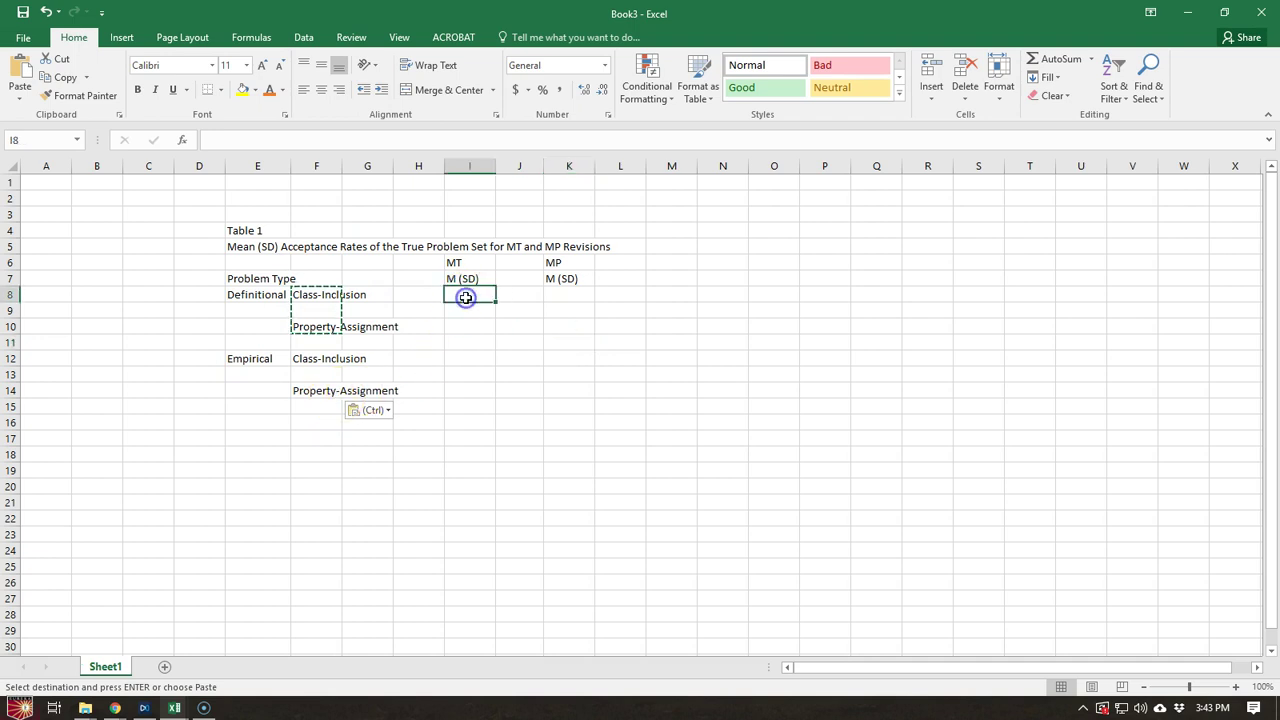
{"action": "type", "text": ".91"}
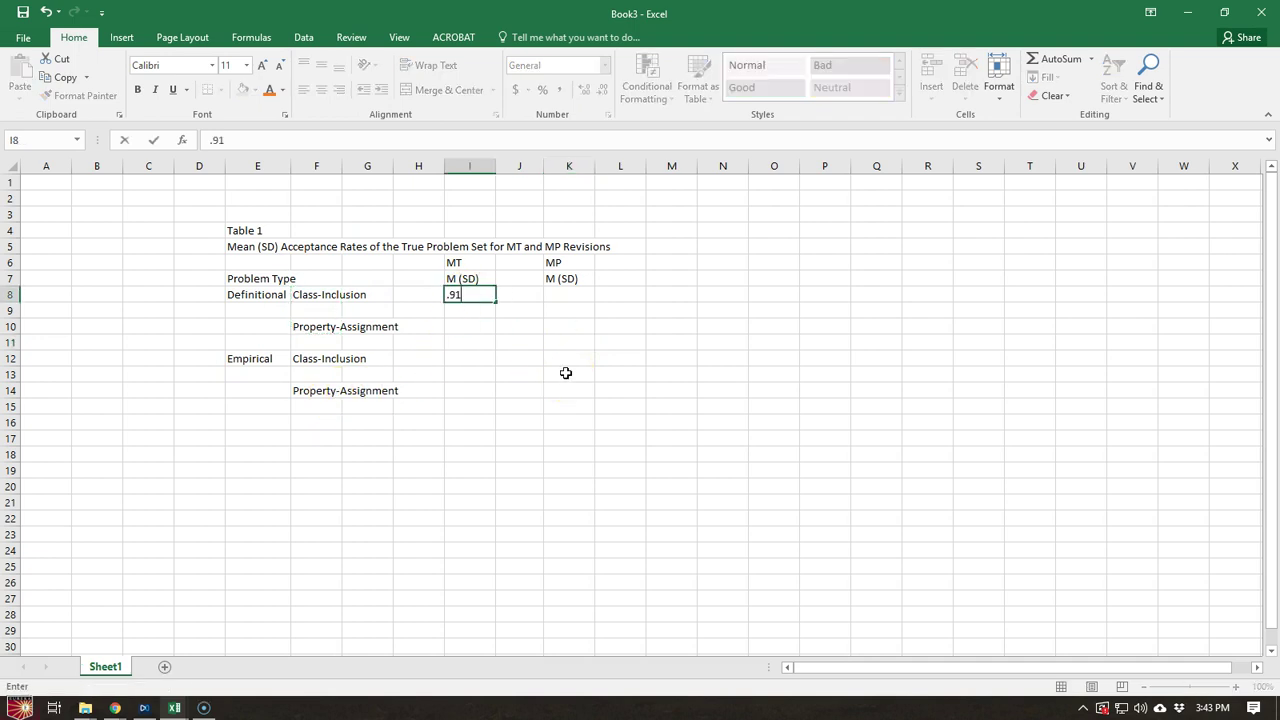
{"action": "type", "text": " (.21)"}
- Fill the MT column with .93 (.18) in I10, .80 (.25) in I12 and .71 (.36) in I14
{"action": "left_click", "coordinate": [474, 324]}
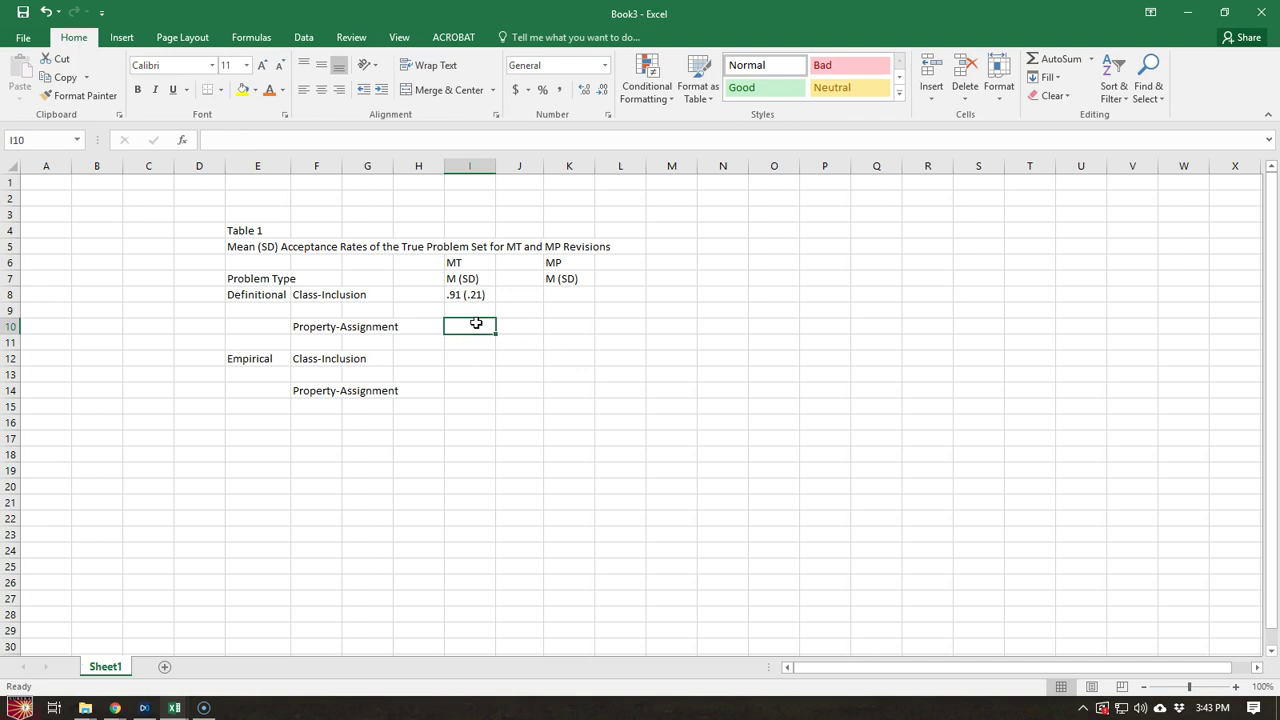
{"action": "type", "text": ".93"}
{"action": "type", "text": "("}
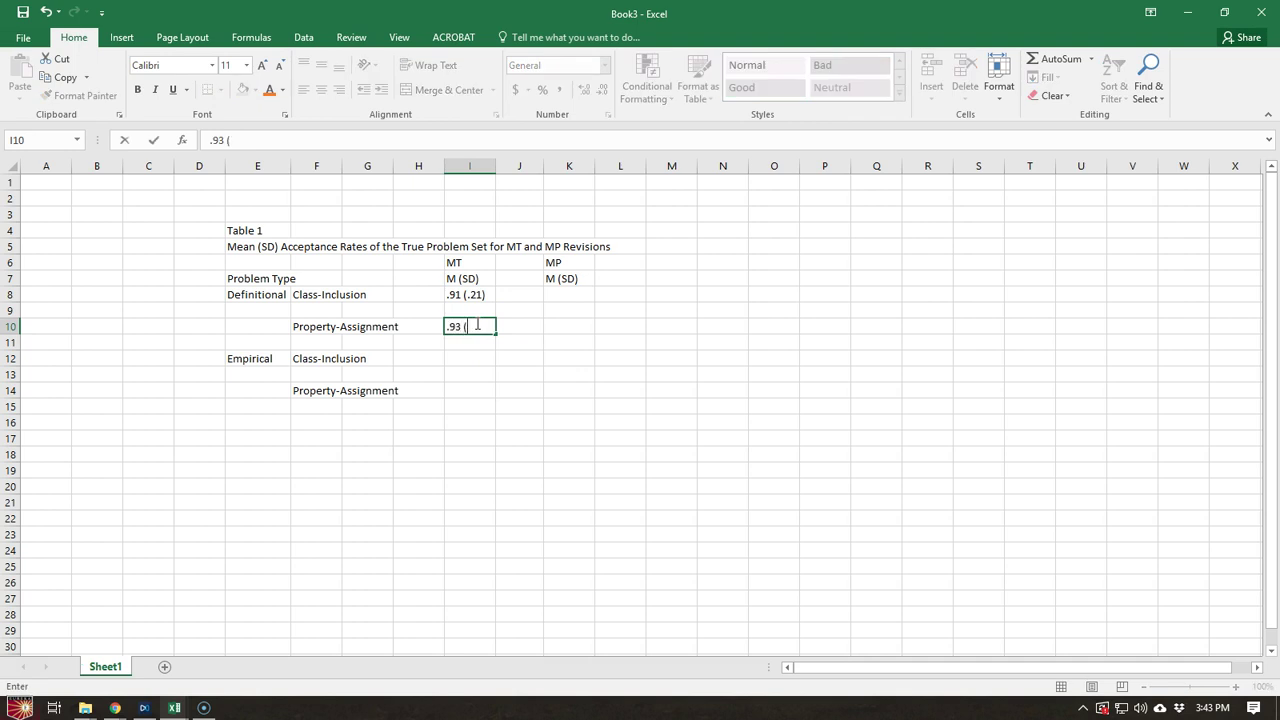
{"action": "type", "text": ".18)"}
{"action": "left_click", "coordinate": [468, 358]}
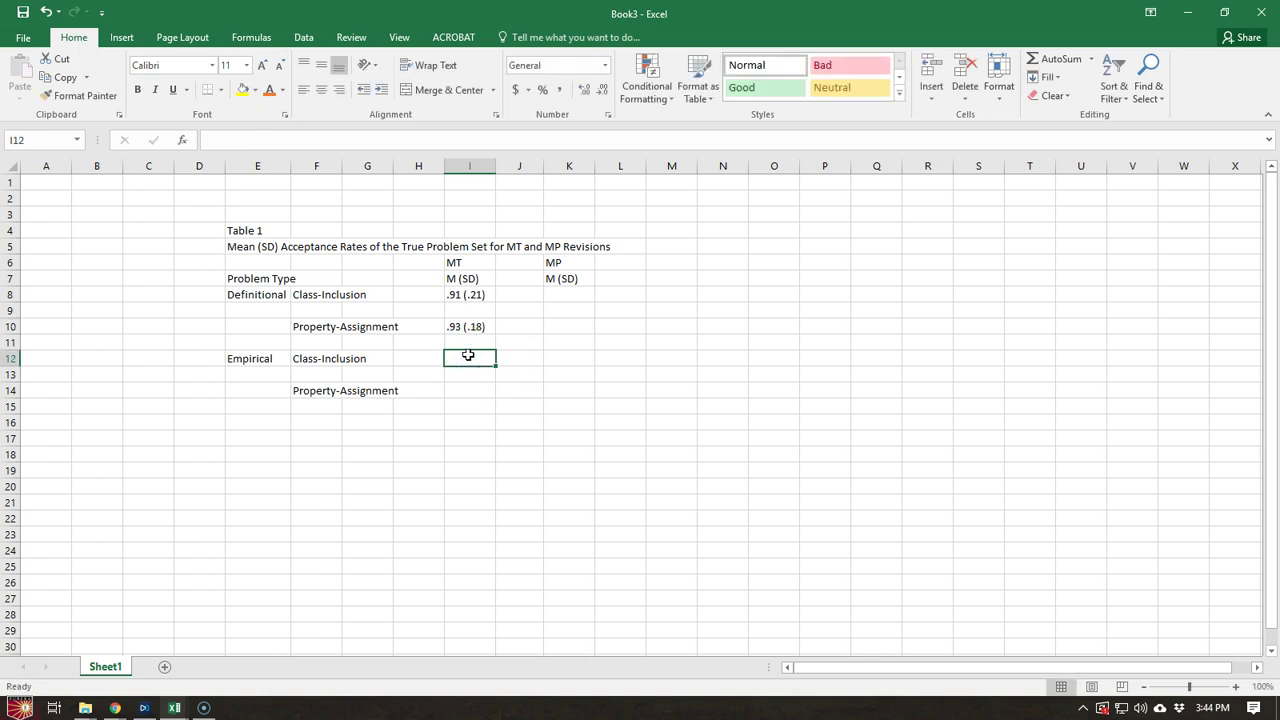
{"action": "type", "text": ".80 ("}
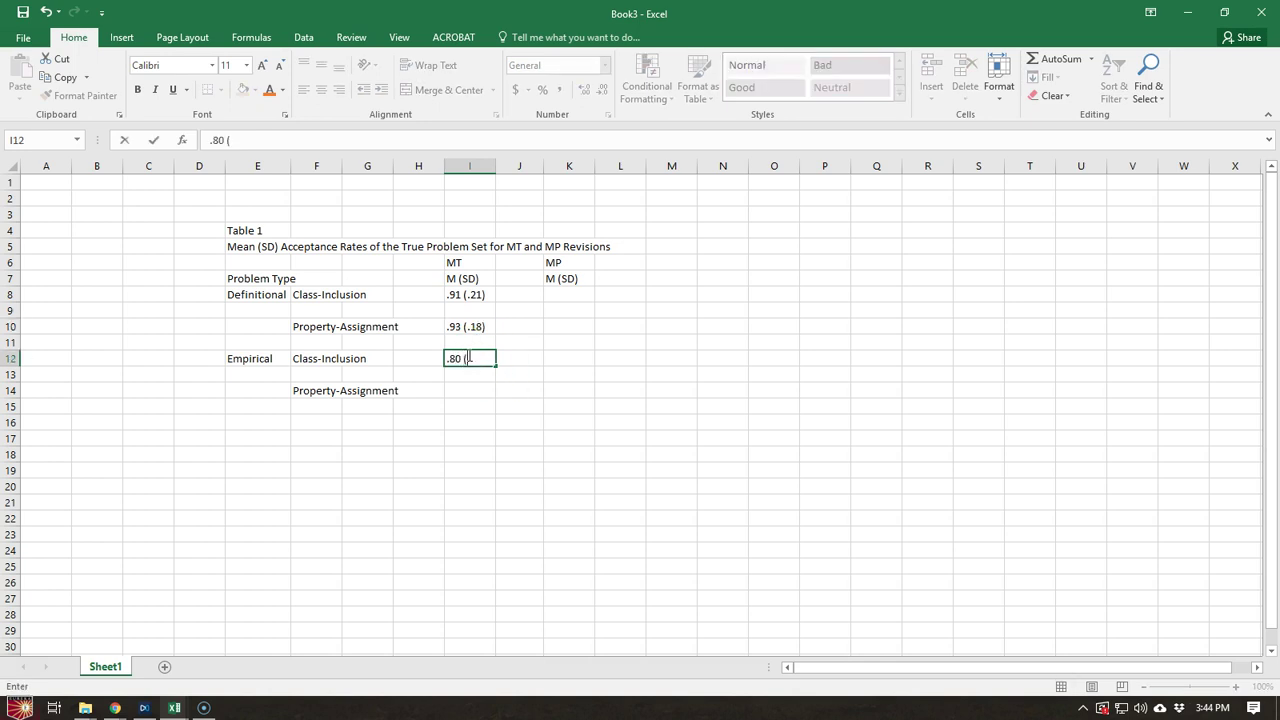
{"action": "type", "text": ".25)"}
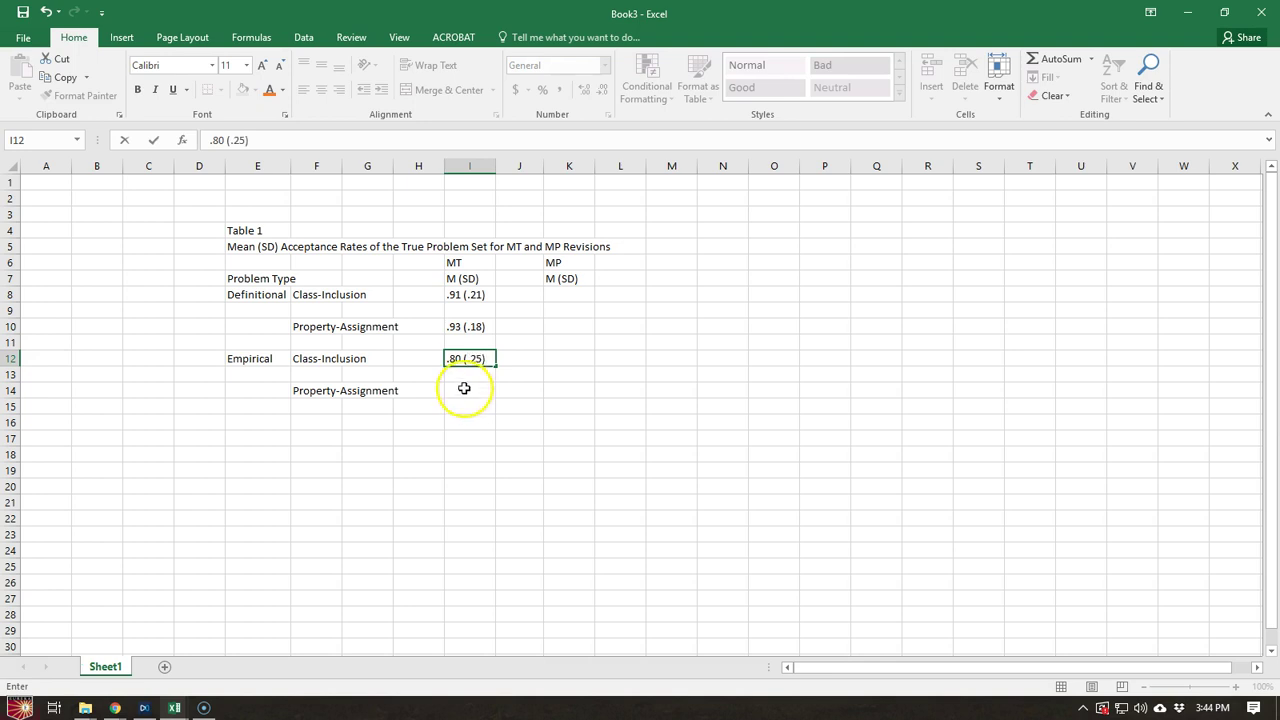
{"action": "left_click", "coordinate": [464, 391]}
{"action": "type", "text": ".7"}
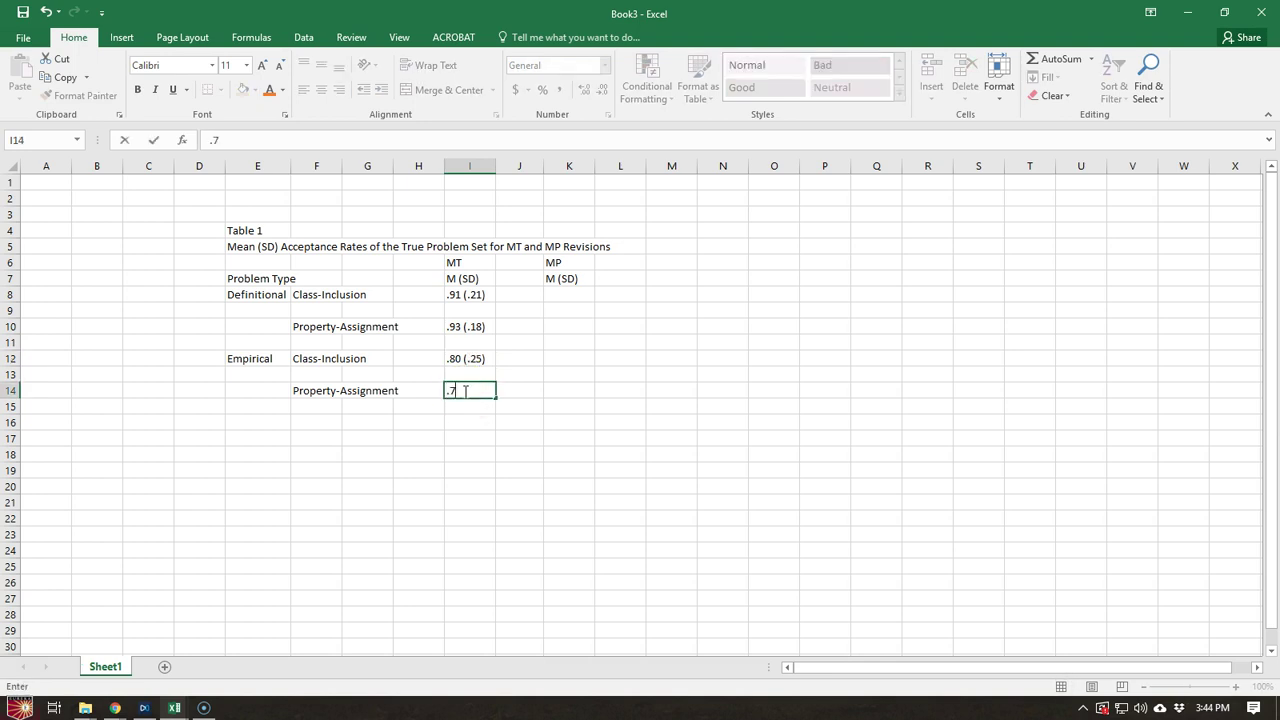
{"action": "type", "text": "1 (.36)"}
- Enter .56 (.40), .67 (.41), .46 (.39) and .48 (.38) in K8, K10, K12 and K14
{"action": "left_click", "coordinate": [571, 295]}
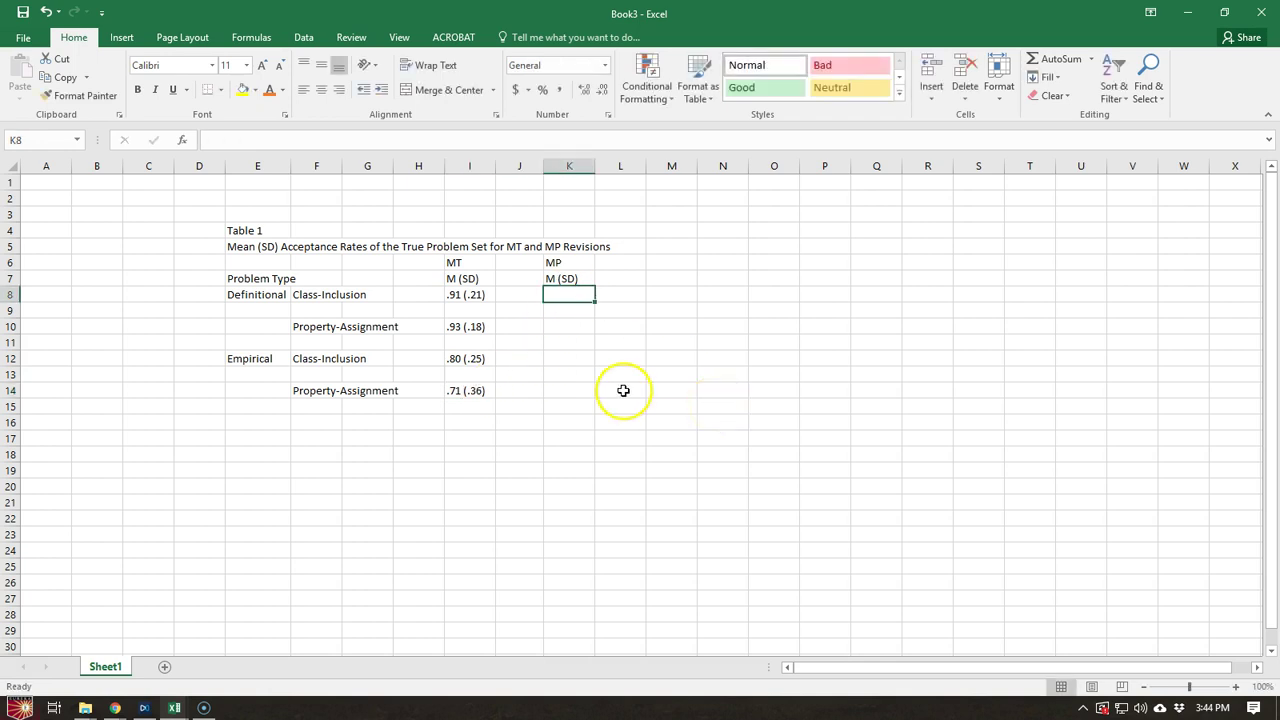
{"action": "type", "text": "."}
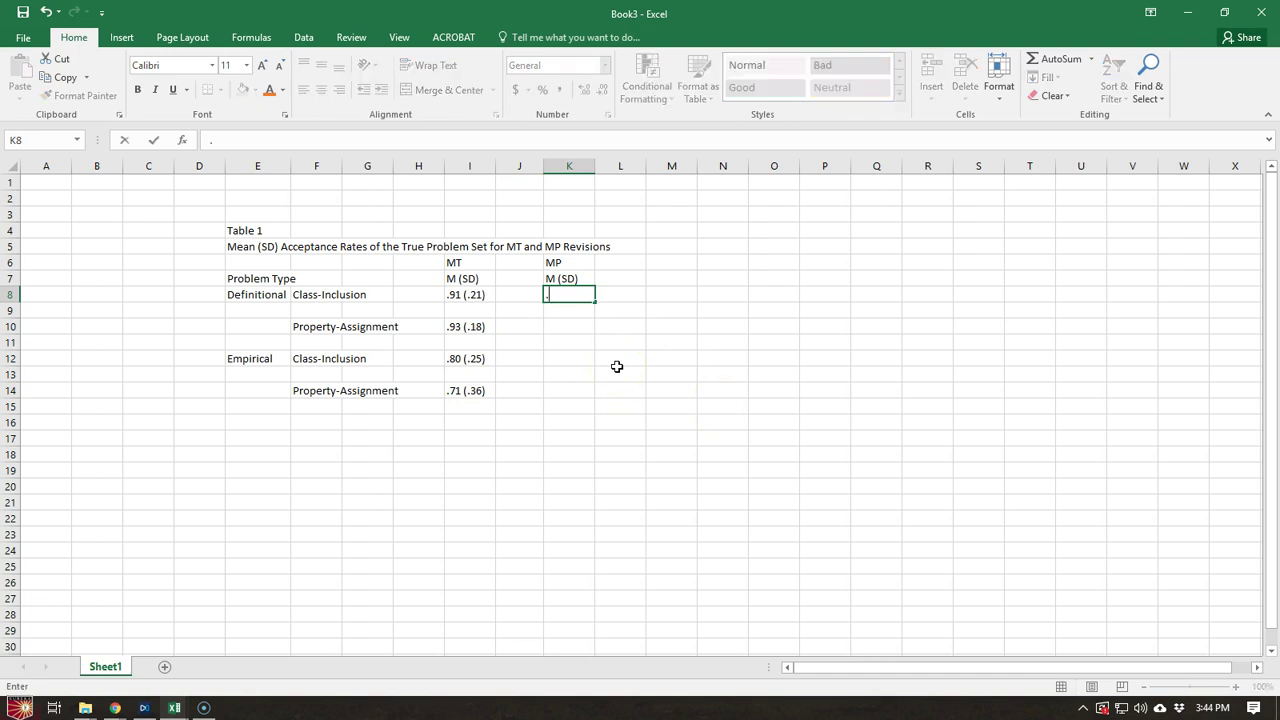
{"action": "type", "text": "56 (.40)"}
{"action": "left_click", "coordinate": [569, 326]}
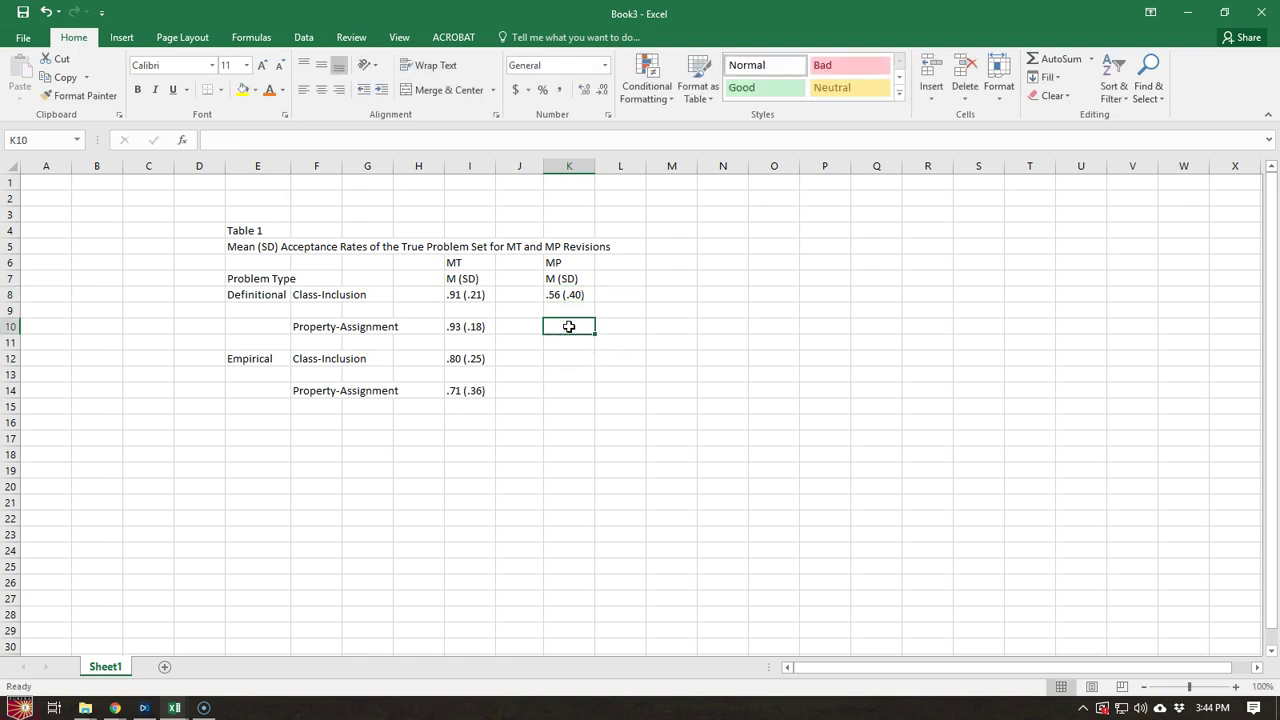
{"action": "type", "text": ".67 ("}
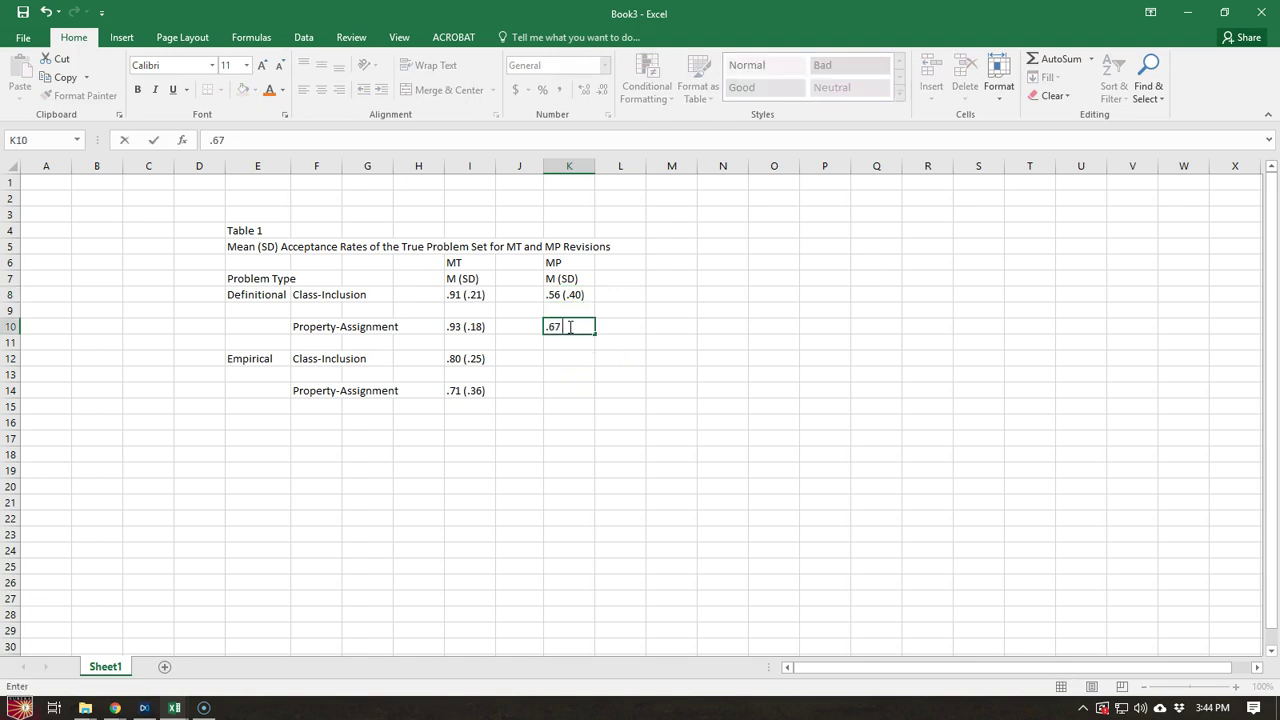
{"action": "type", "text": ".41)"}
{"action": "left_click", "coordinate": [572, 360]}
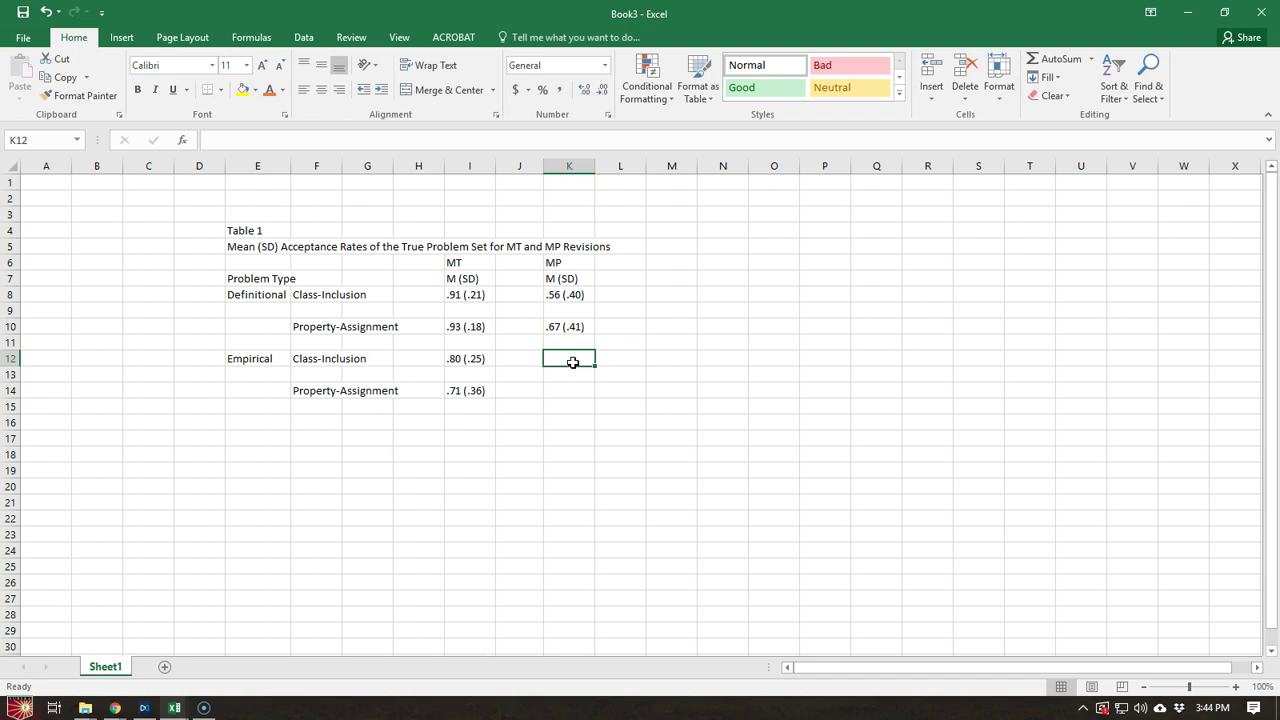
{"action": "type", "text": ".46 ("}
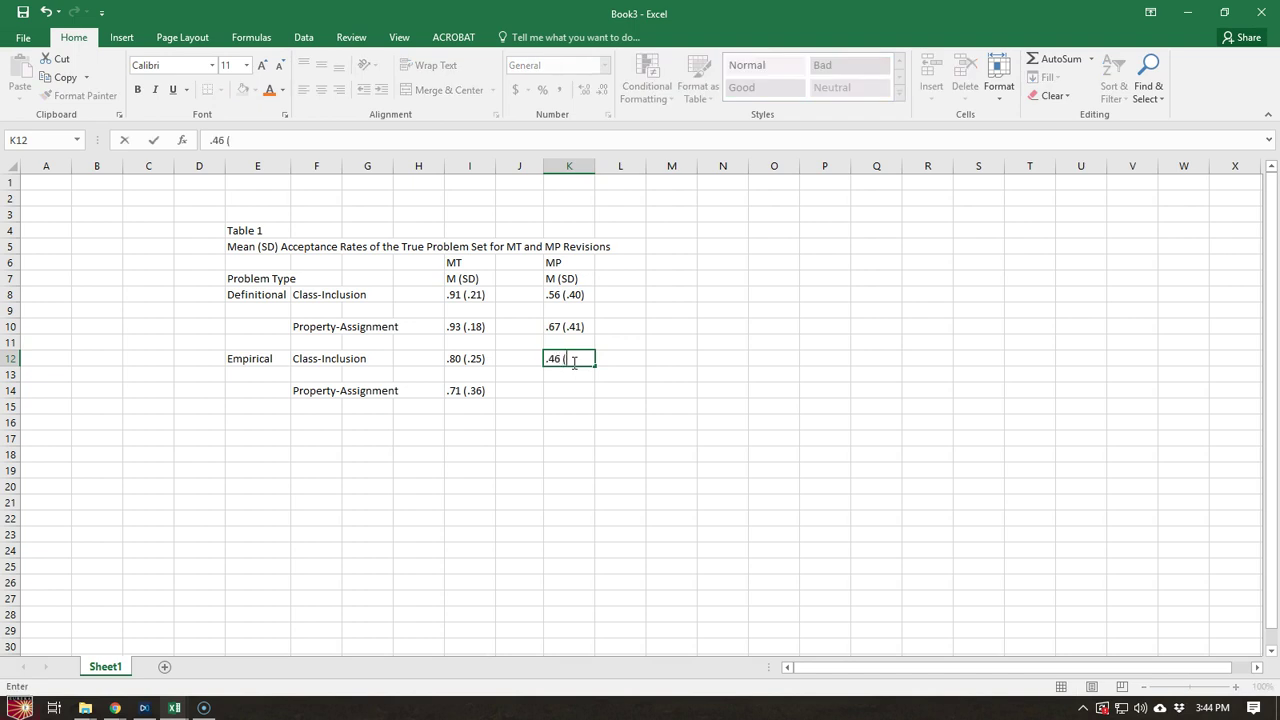
{"action": "type", "text": ".39)"}
{"action": "left_click", "coordinate": [569, 391]}
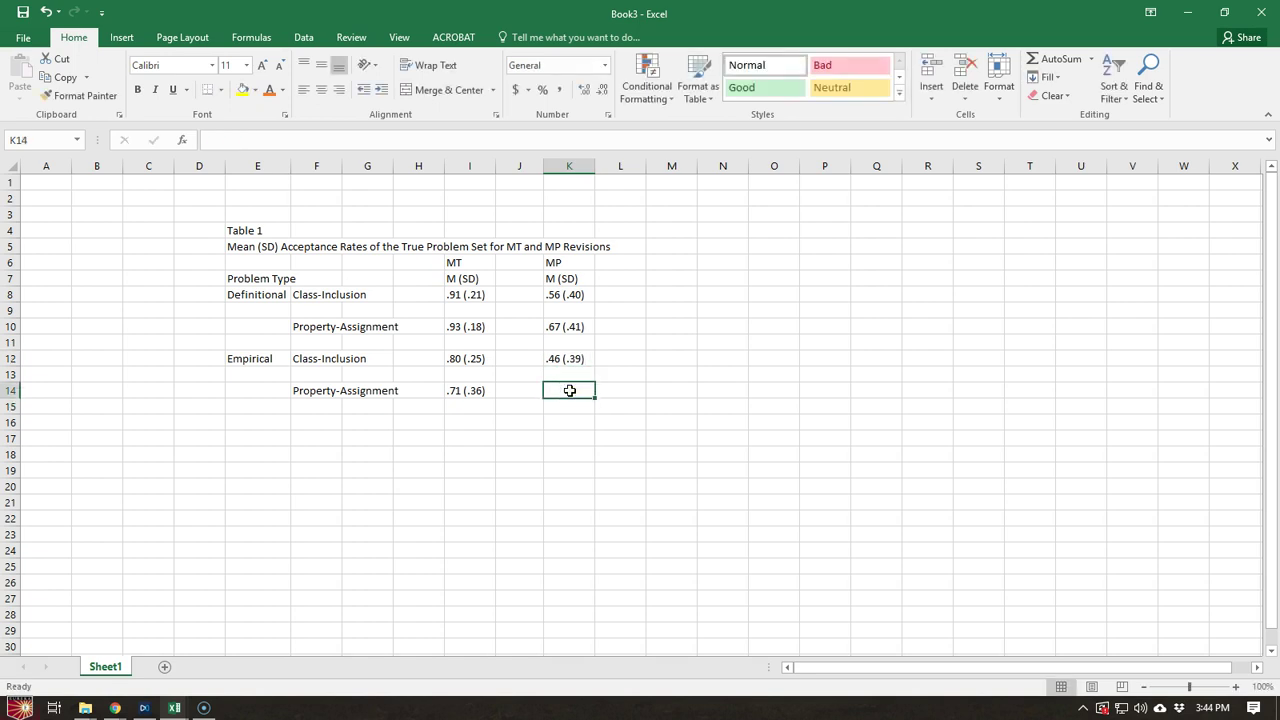
{"action": "type", "text": ".48)"}
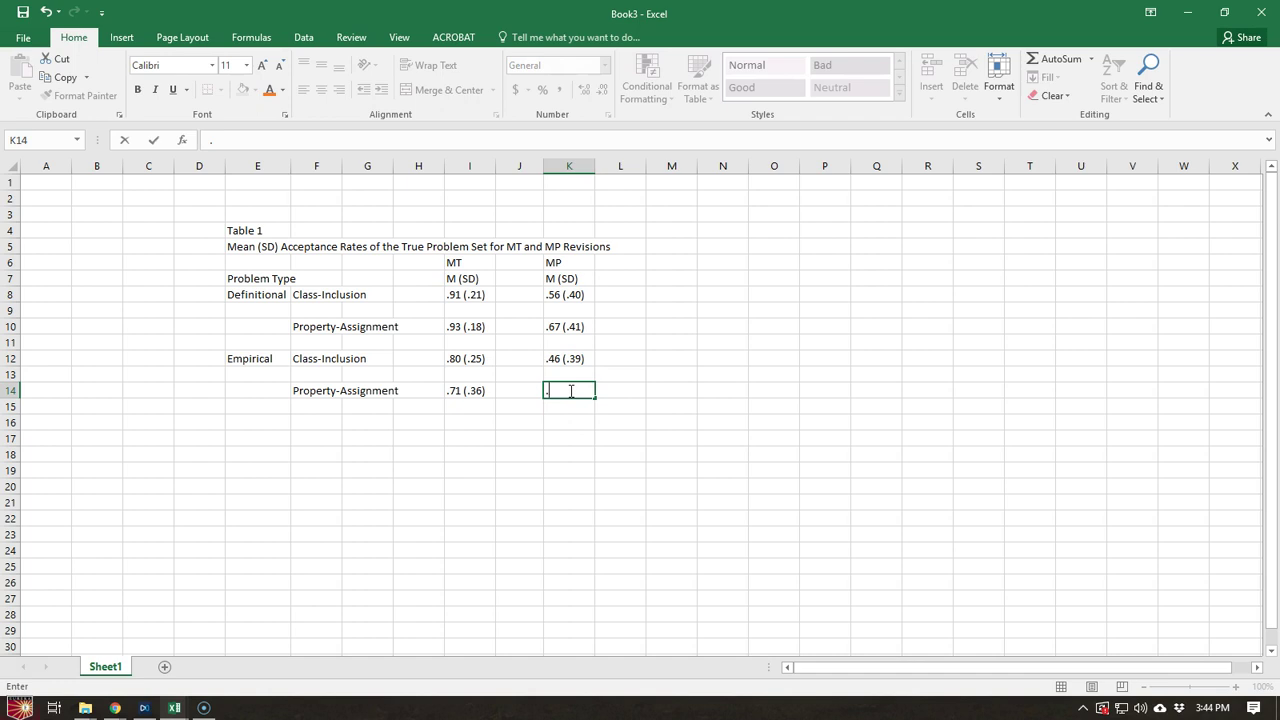
{"action": "key", "text": "BackSpace"}
{"action": "key", "text": "BackSpace"}
{"action": "type", "text": "8 (.38)"}
{"action": "left_click", "coordinate": [569, 437]}
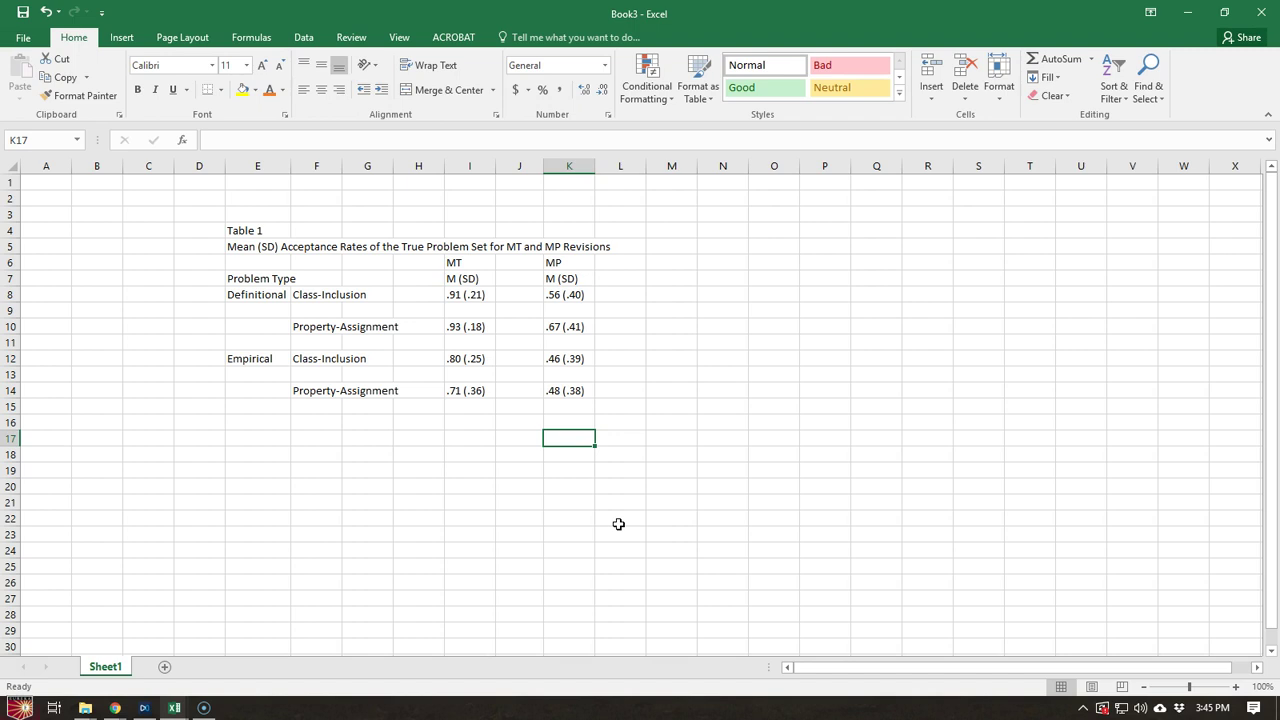
- Set the table range E4:L14 to Times New Roman at 12 points
{"action": "left_click", "coordinate": [252, 231]}
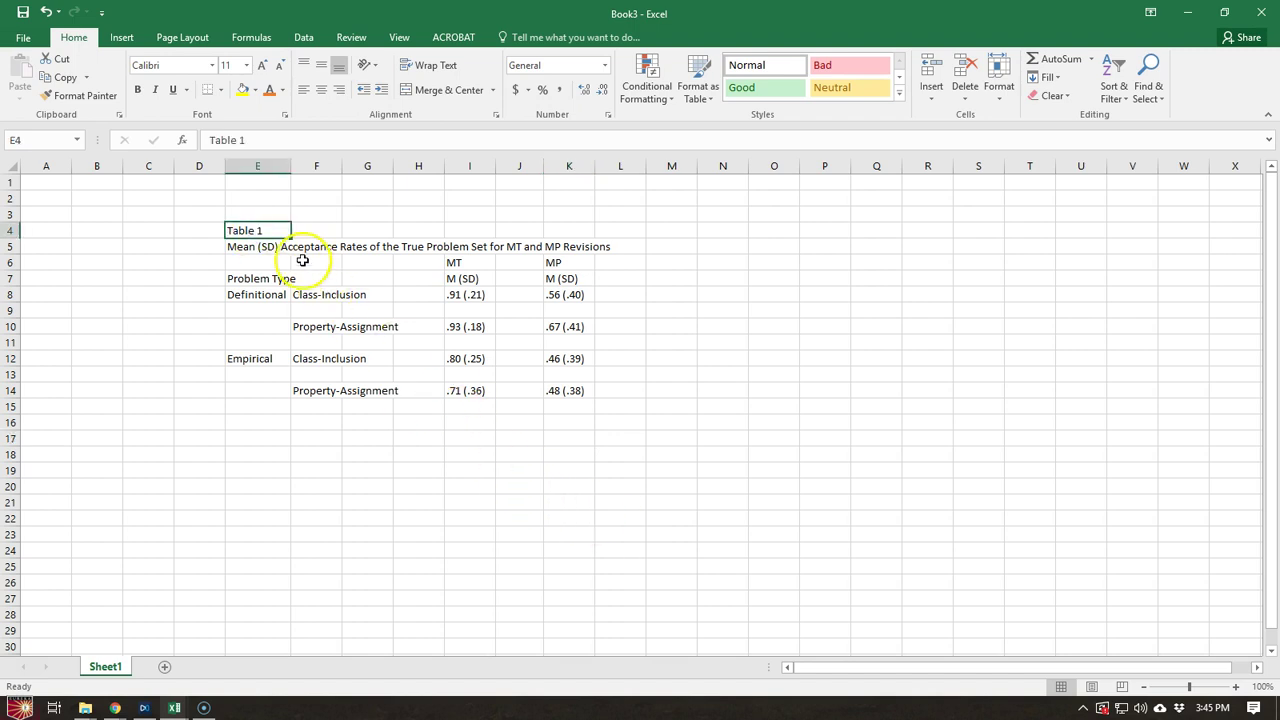
{"action": "left_click", "coordinate": [250, 294]}
{"action": "left_click_drag", "start_coordinate": [245, 231], "coordinate": [597, 386]}
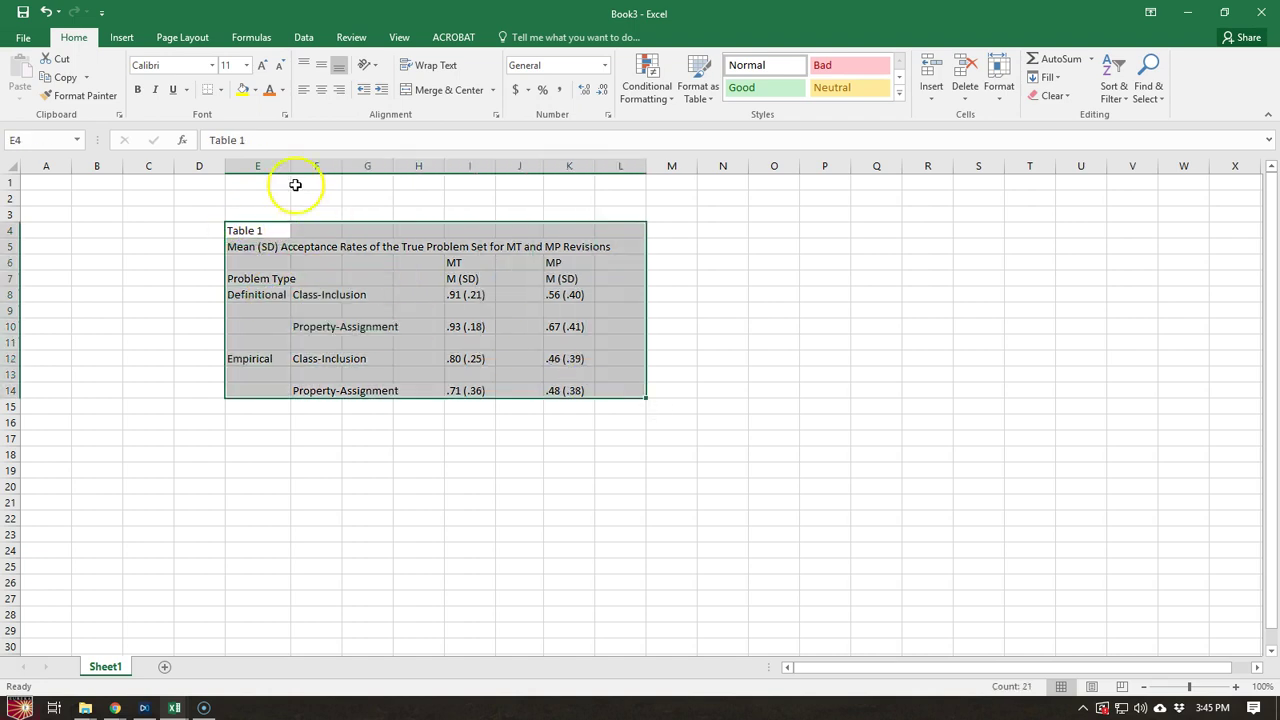
{"action": "left_click", "coordinate": [175, 64]}
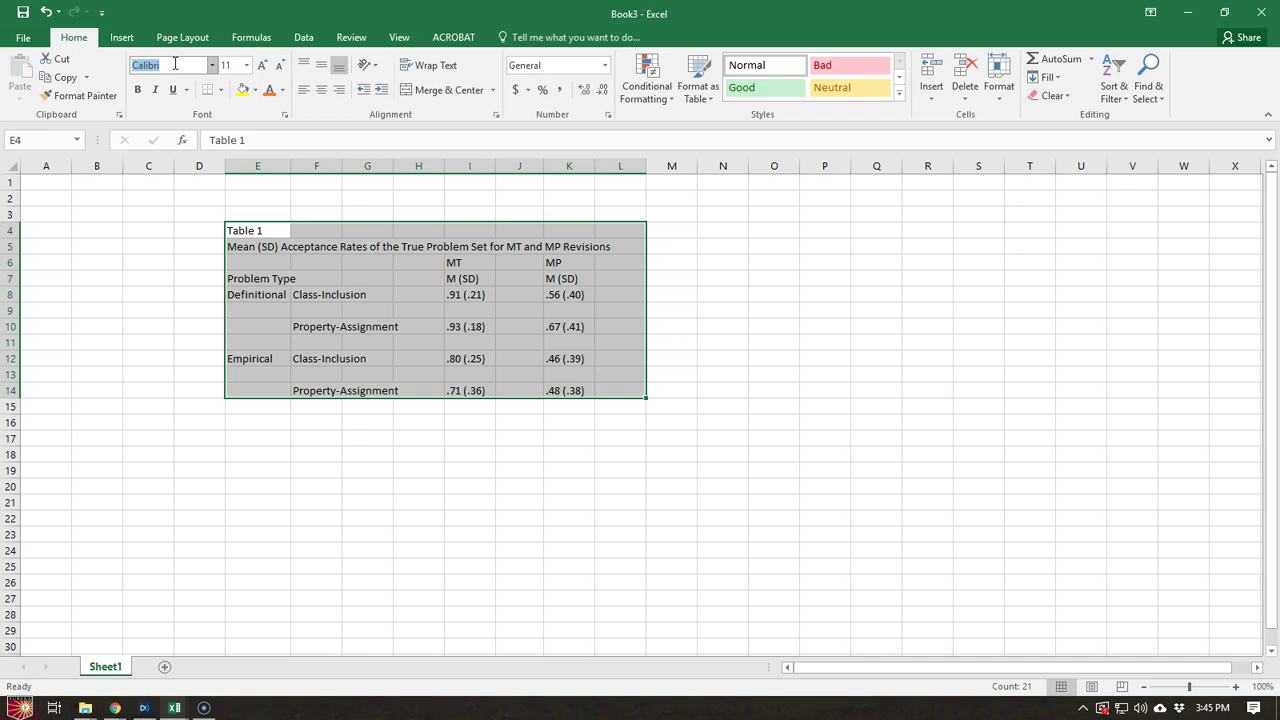
{"action": "type", "text": "Times"}
{"action": "key", "text": "Tab"}
{"action": "type", "text": "12"}
{"action": "key", "text": "Return"}
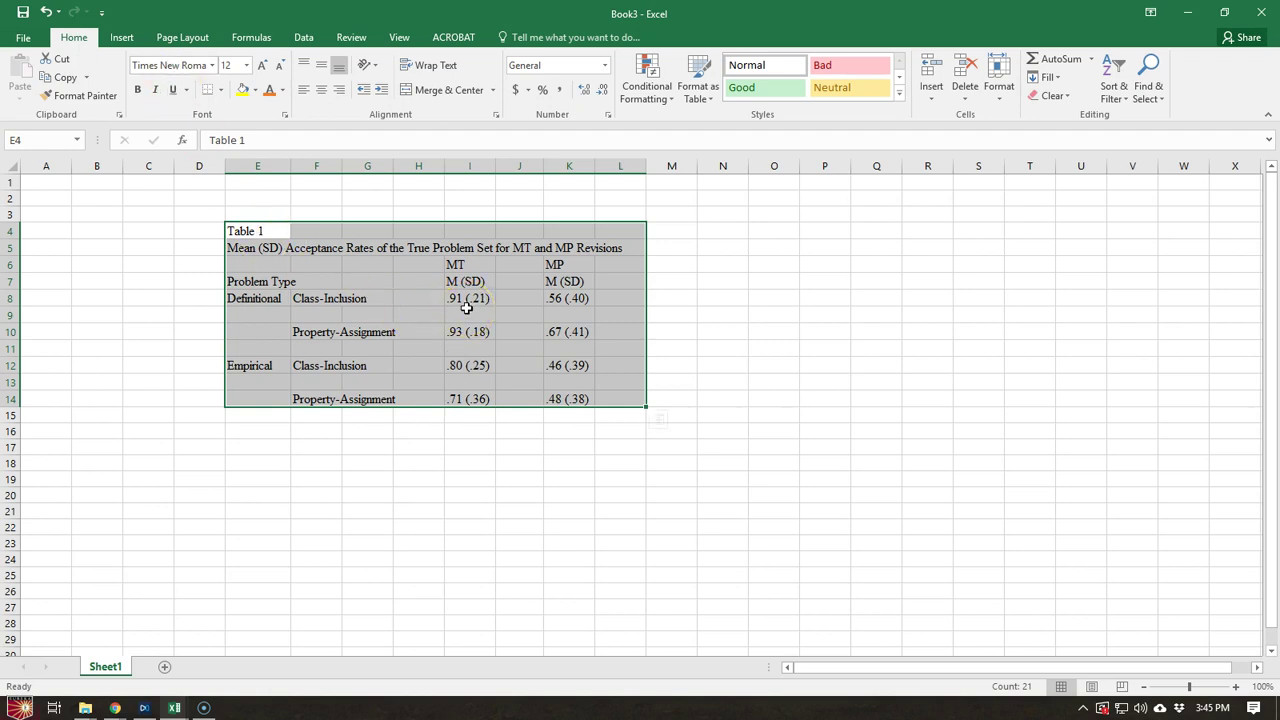
{"action": "left_click", "coordinate": [452, 433]}
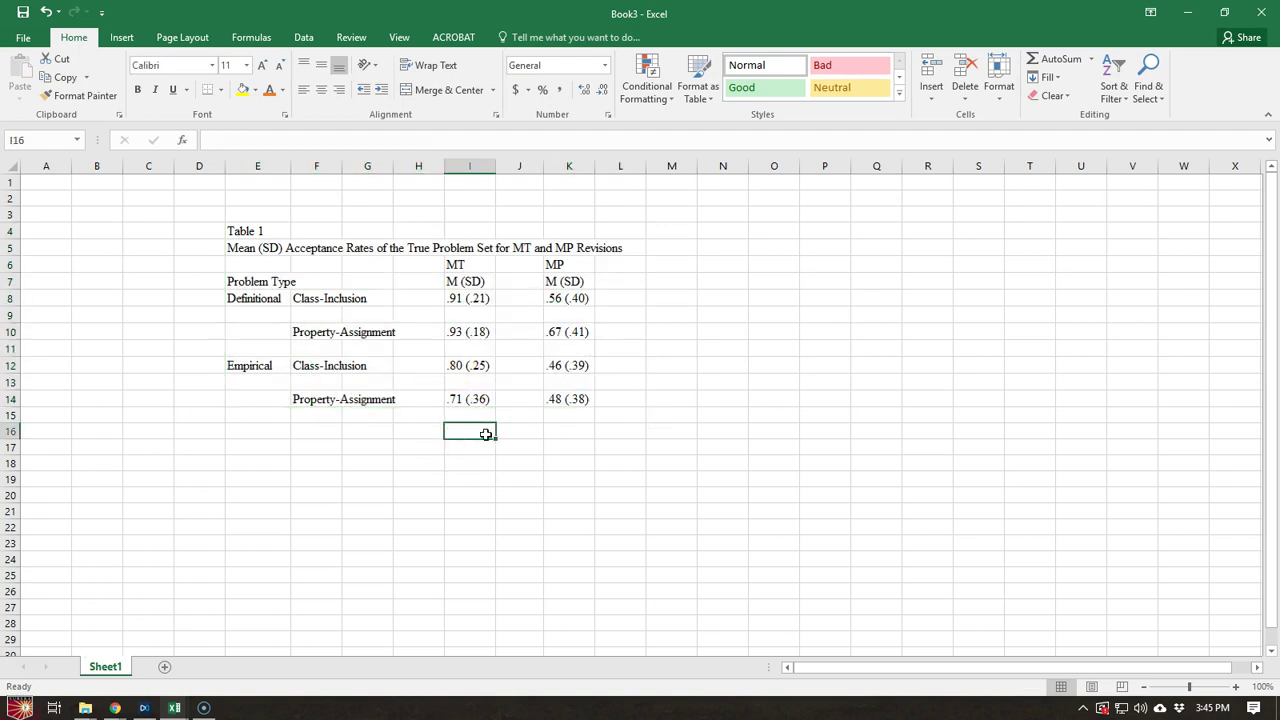
- Italicize the 'Mean (SD) Acceptance Rates…' caption in cell E5
{"action": "left_click", "coordinate": [238, 261]}
{"action": "left_click", "coordinate": [236, 249]}
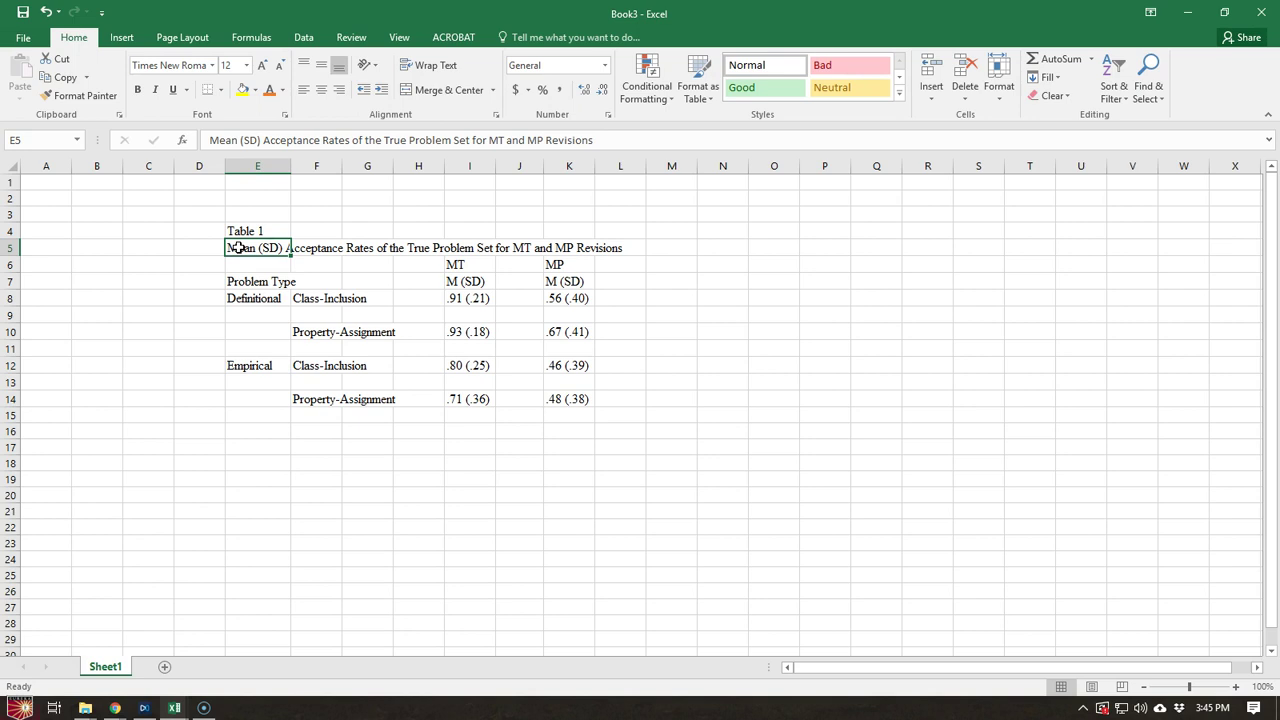
{"action": "left_click", "coordinate": [157, 92]}
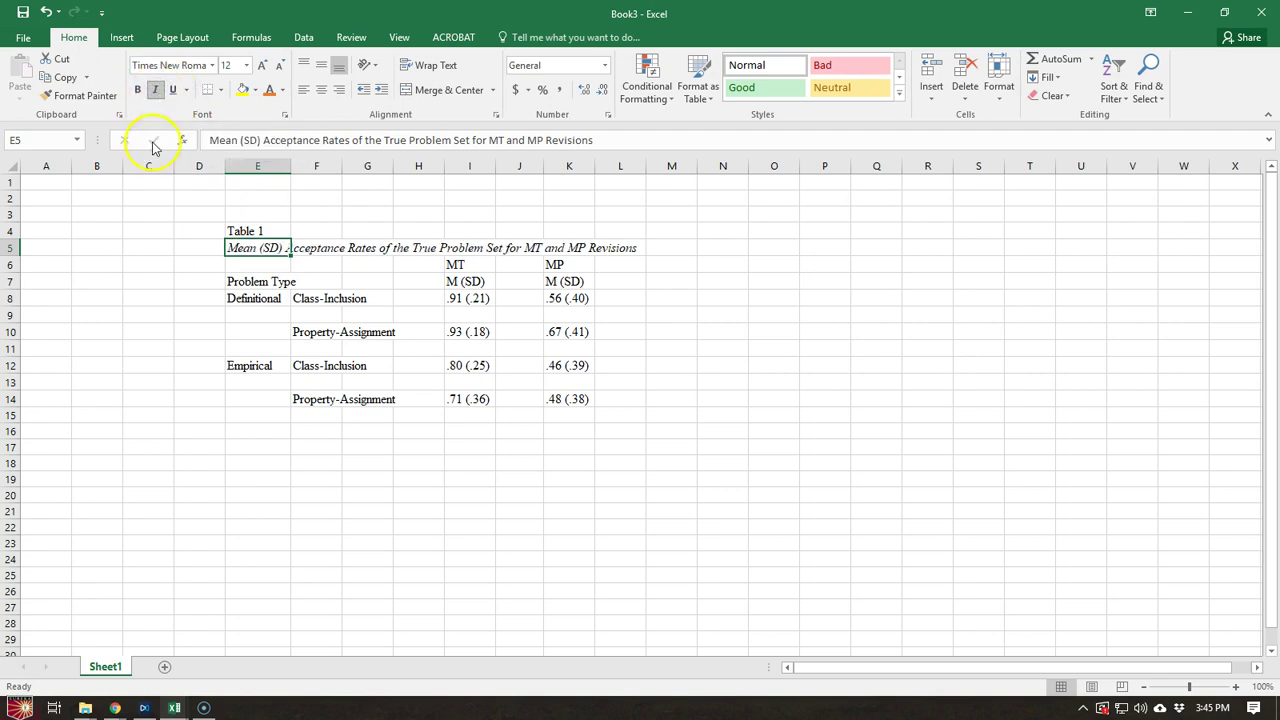
{"action": "left_click", "coordinate": [674, 265]}
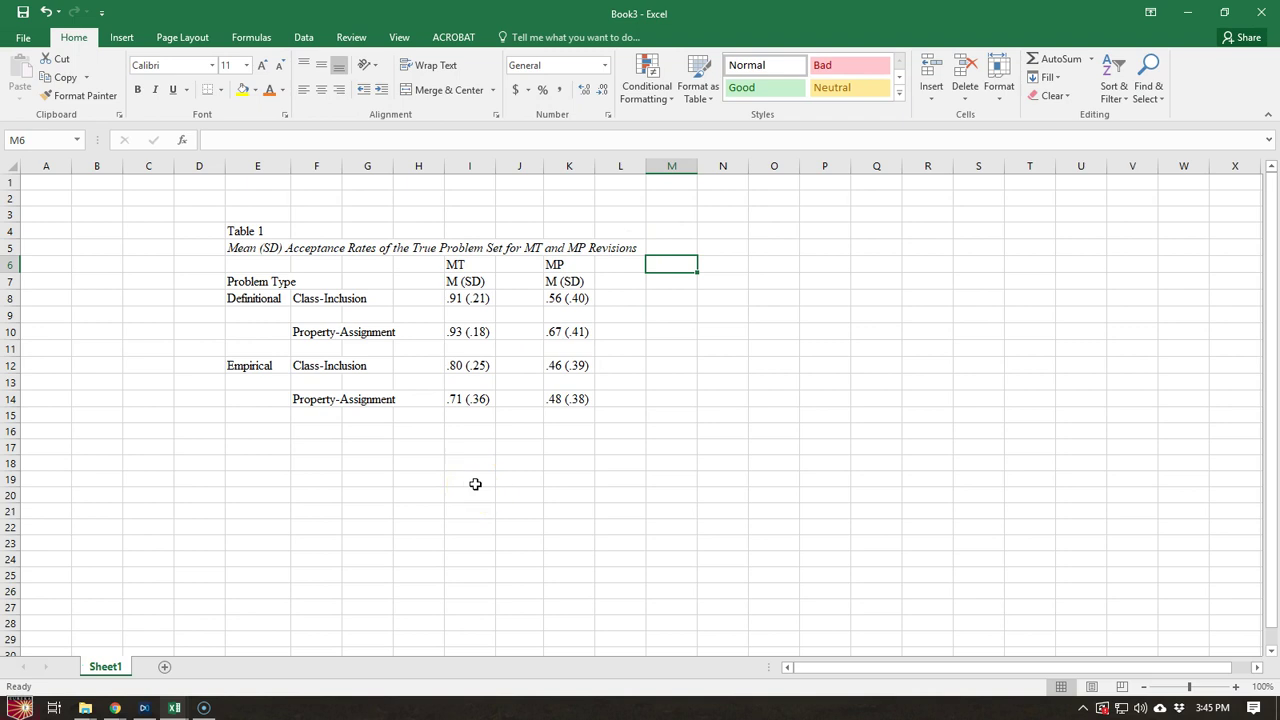
{"action": "left_click", "coordinate": [251, 248]}
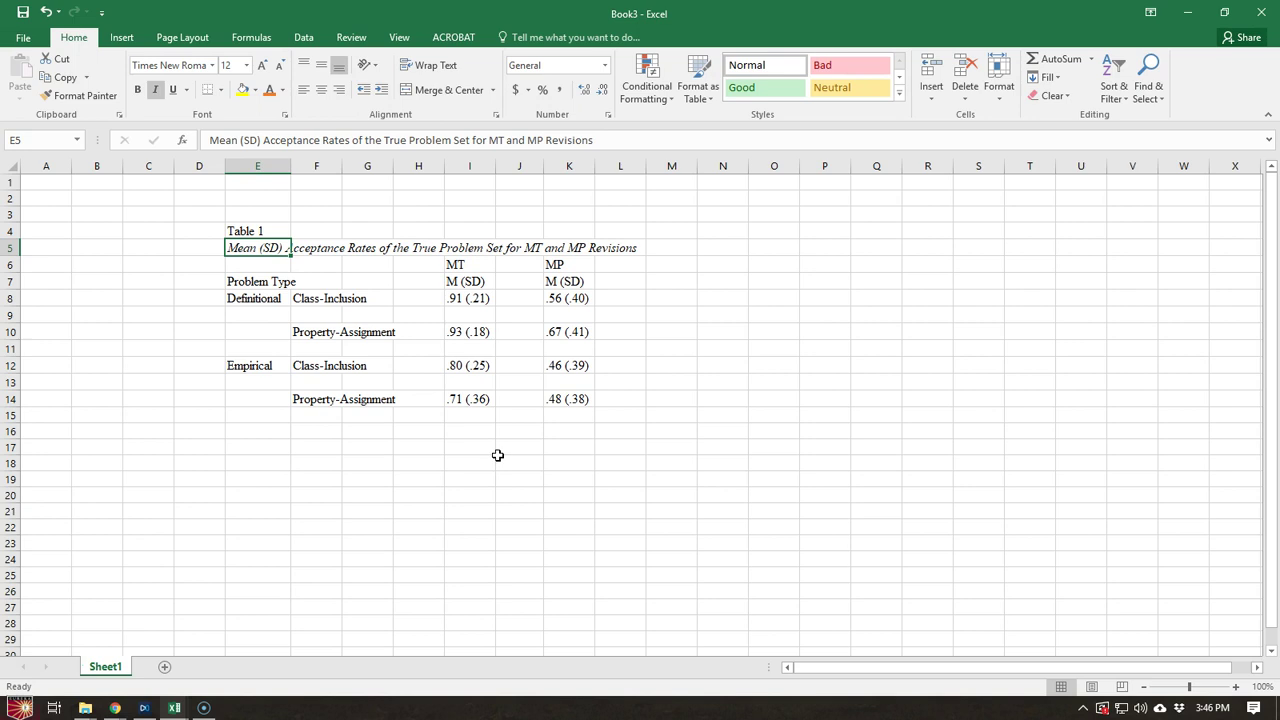
- Italicize M and SD in the MT column's M (SD) header in I7
{"action": "left_click", "coordinate": [458, 281]}
{"action": "double_click", "coordinate": [452, 281]}
{"action": "double_click", "coordinate": [447, 281]}
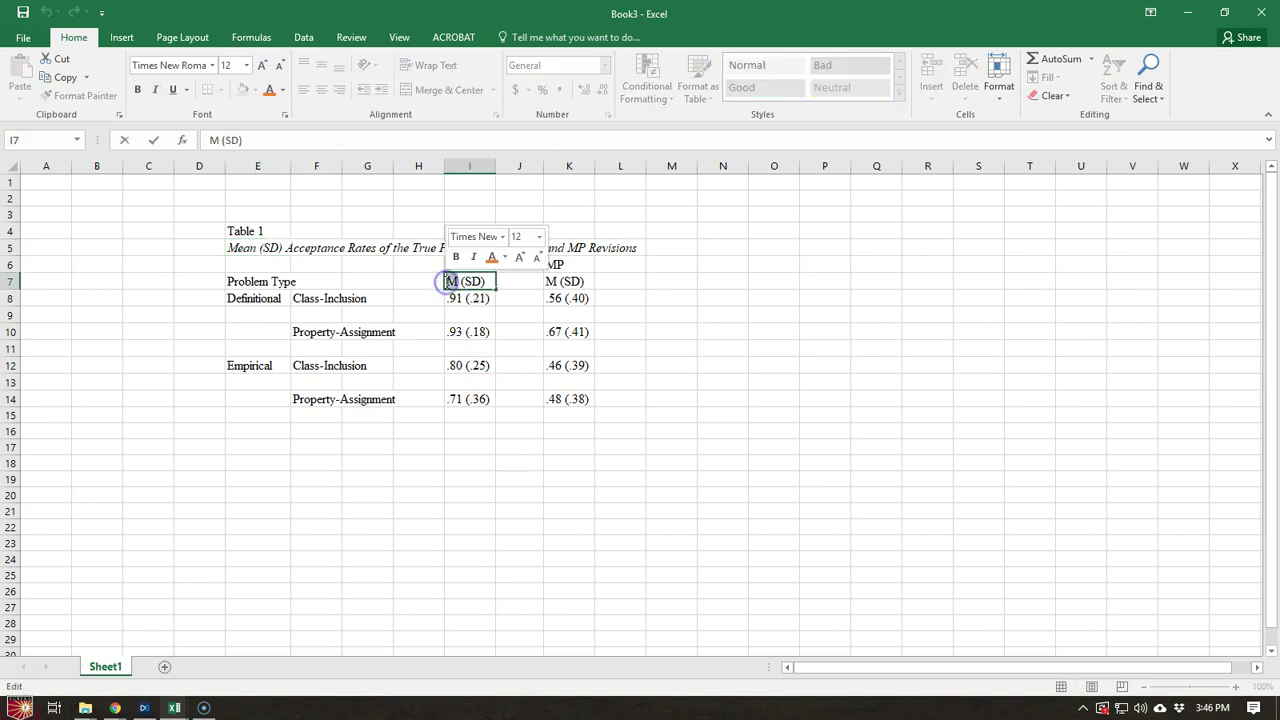
{"action": "left_click", "coordinate": [465, 283]}
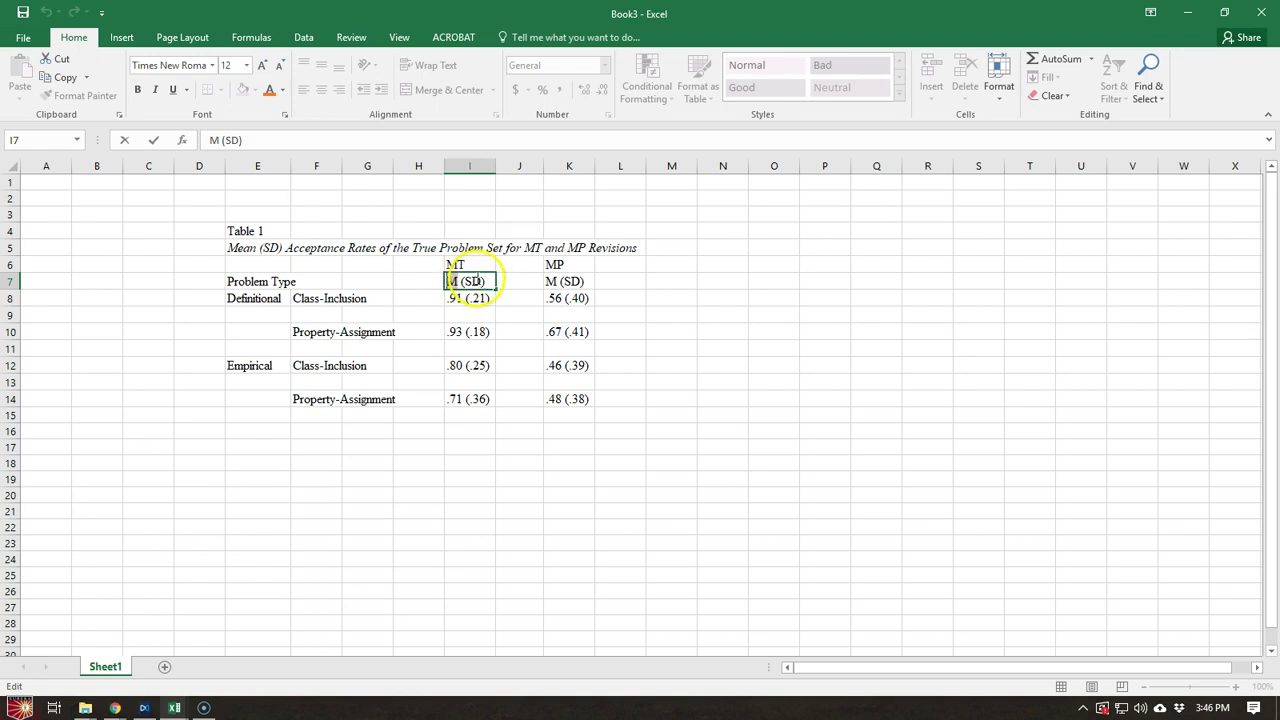
{"action": "left_click_drag", "start_coordinate": [480, 281], "coordinate": [467, 282]}
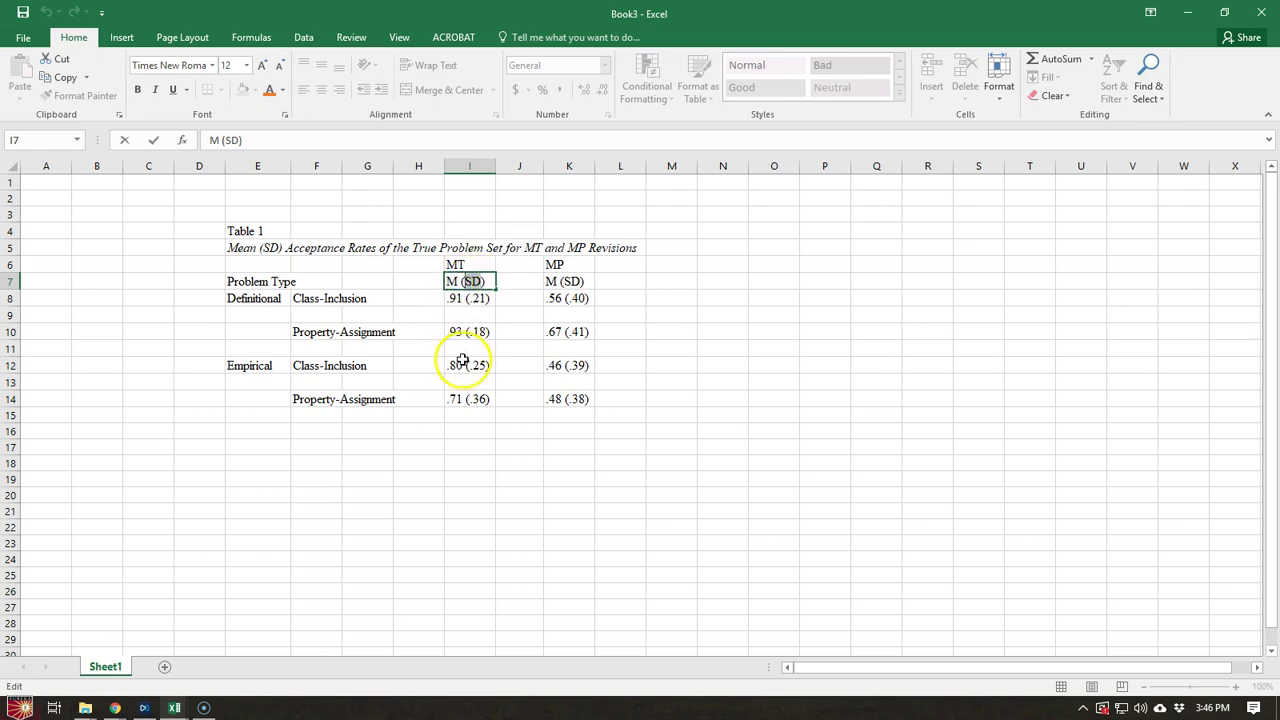
{"action": "left_click", "coordinate": [156, 90]}
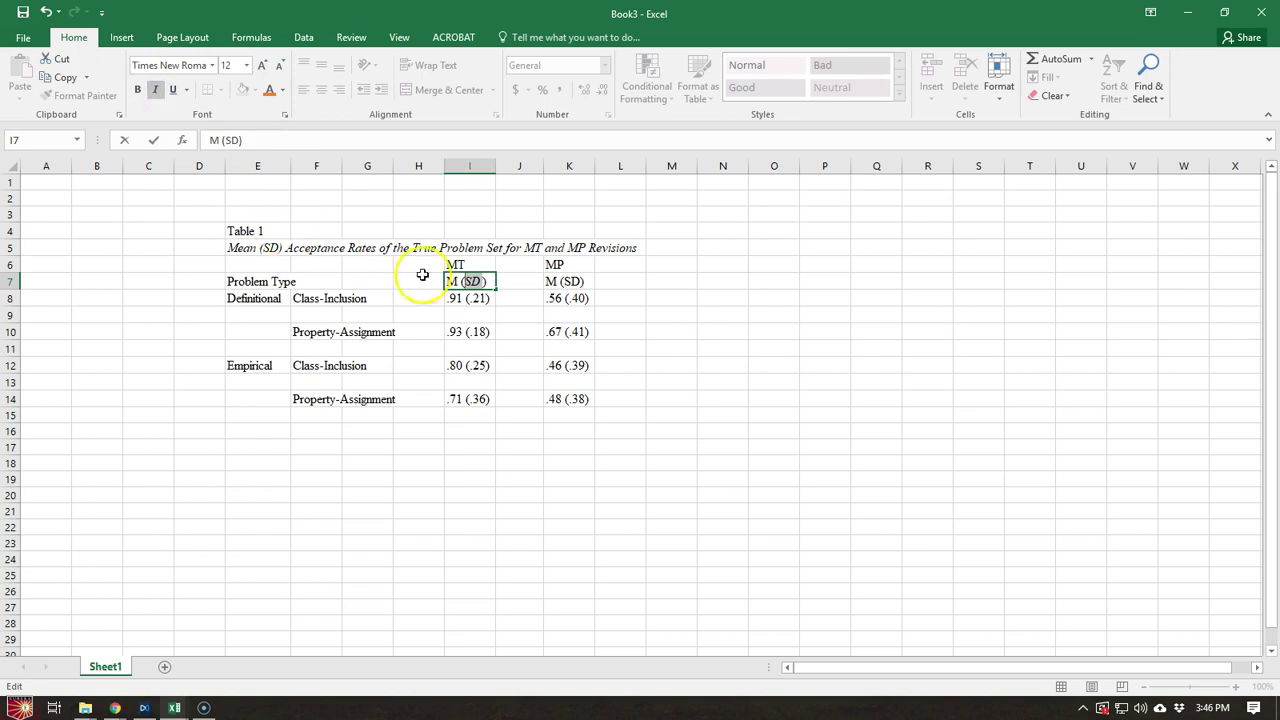
{"action": "double_click", "coordinate": [447, 281]}
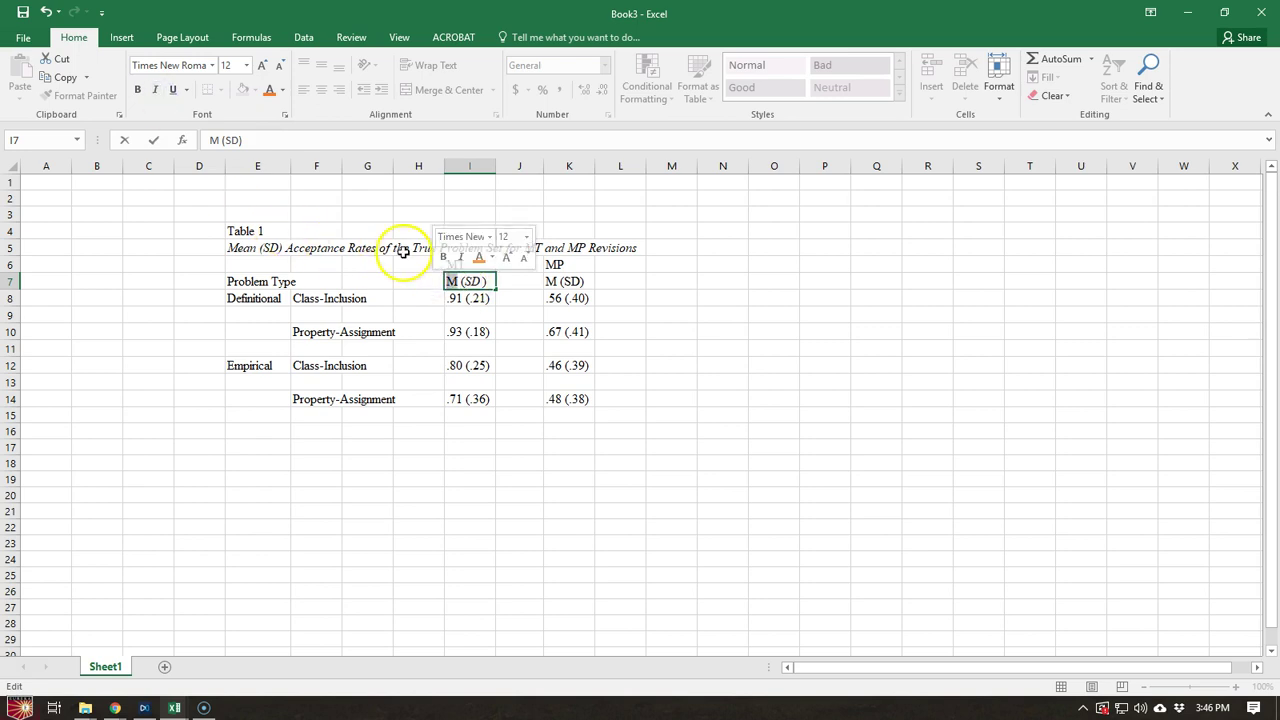
{"action": "left_click", "coordinate": [156, 90]}
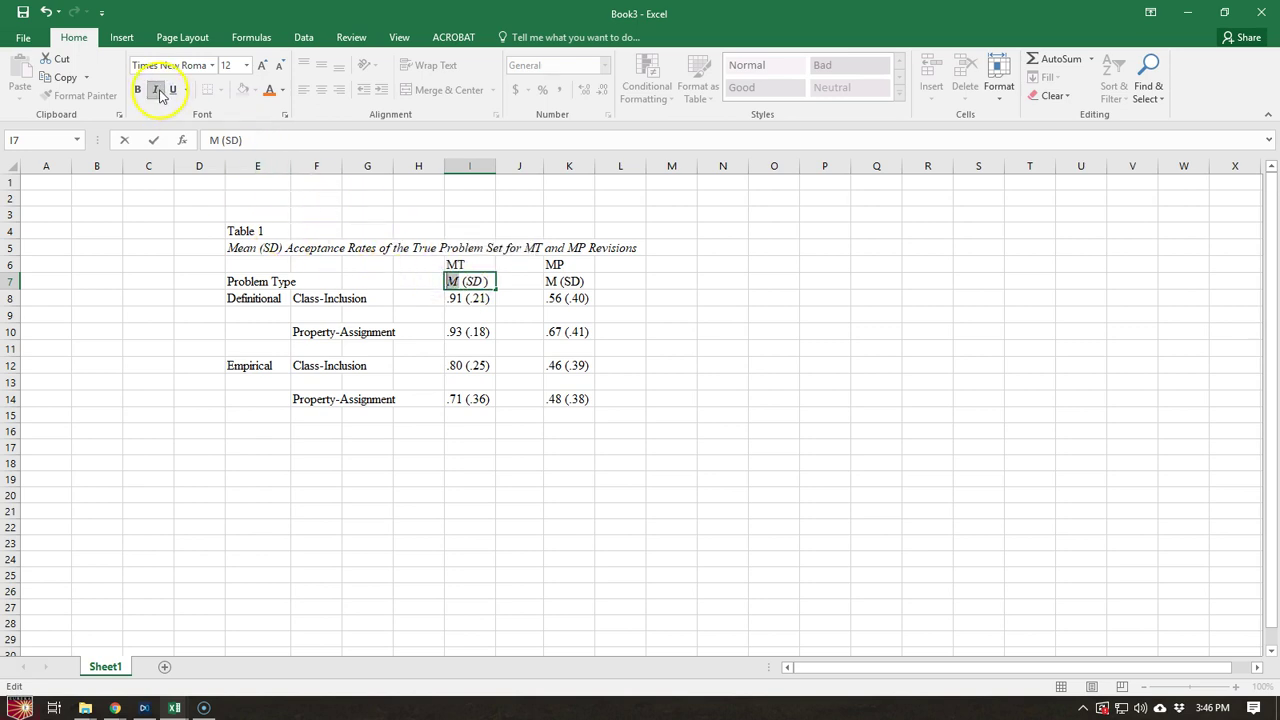
- Italicize M and SD in the MP column's M (SD) header in K7
{"action": "left_click", "coordinate": [558, 281]}
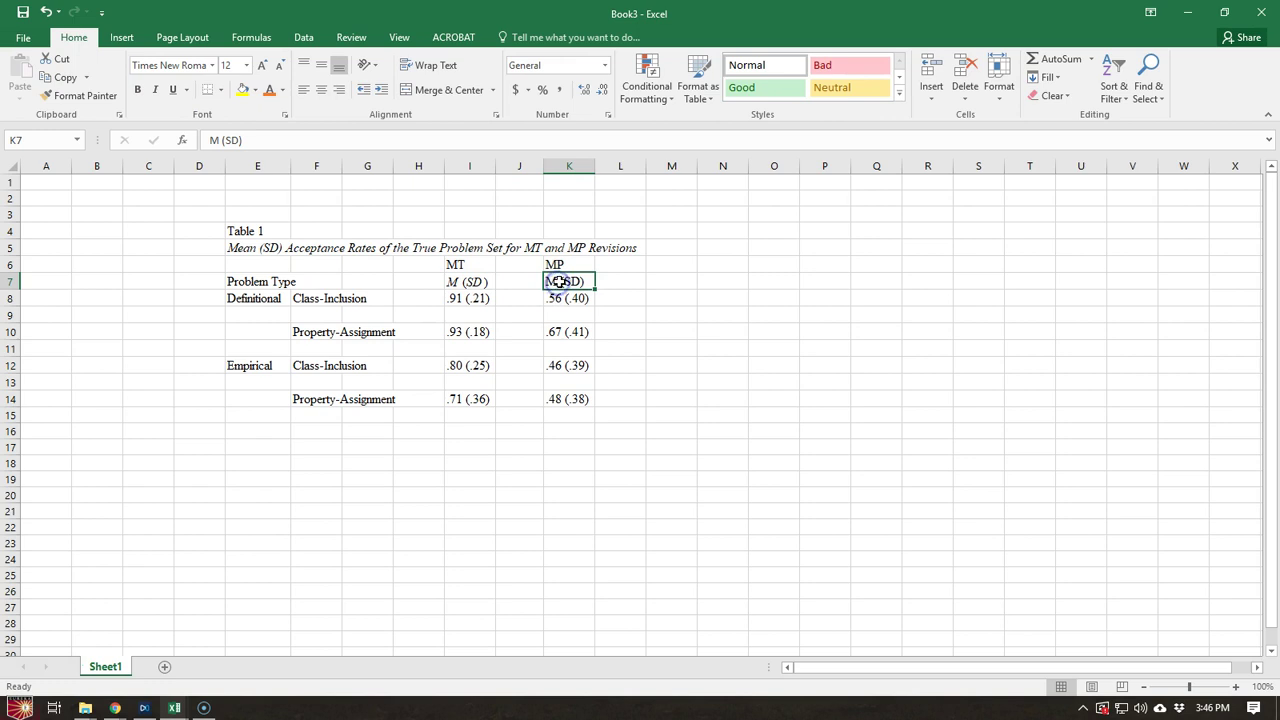
{"action": "left_click_drag", "start_coordinate": [216, 140], "coordinate": [190, 140]}
{"action": "double_click", "coordinate": [226, 140]}
{"action": "left_click", "coordinate": [155, 90]}
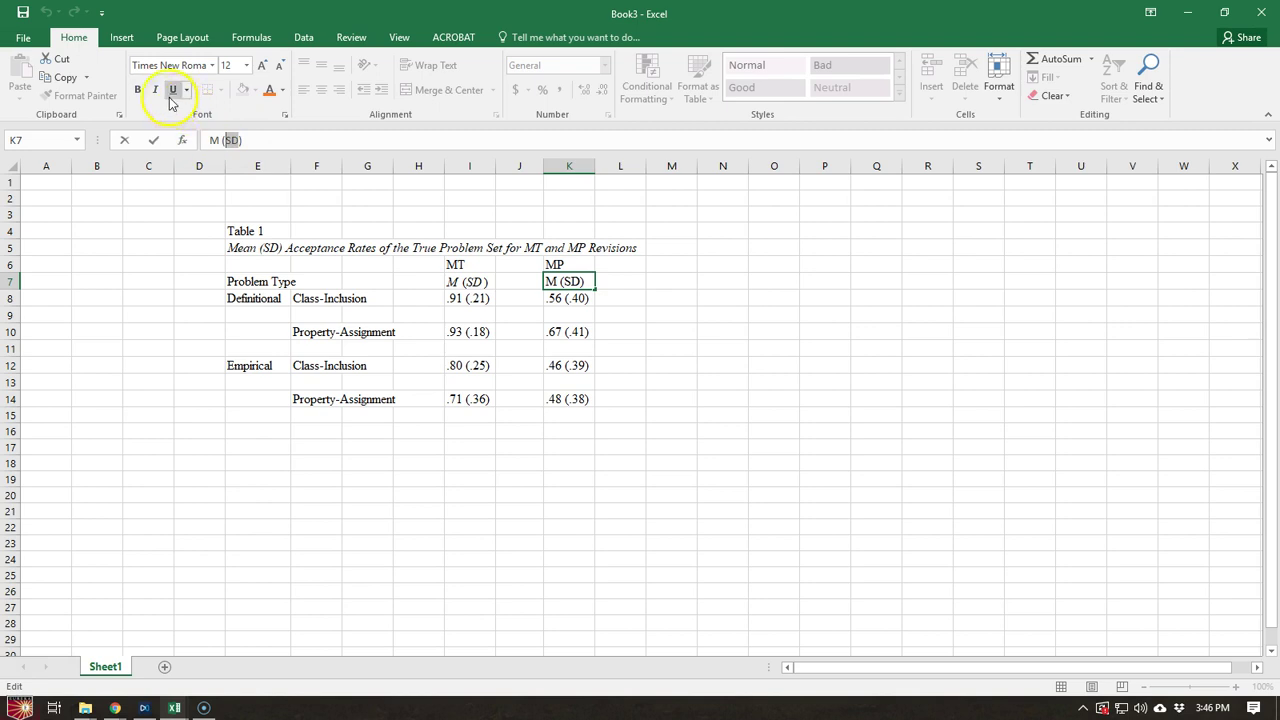
{"action": "left_click_drag", "start_coordinate": [224, 140], "coordinate": [203, 140]}
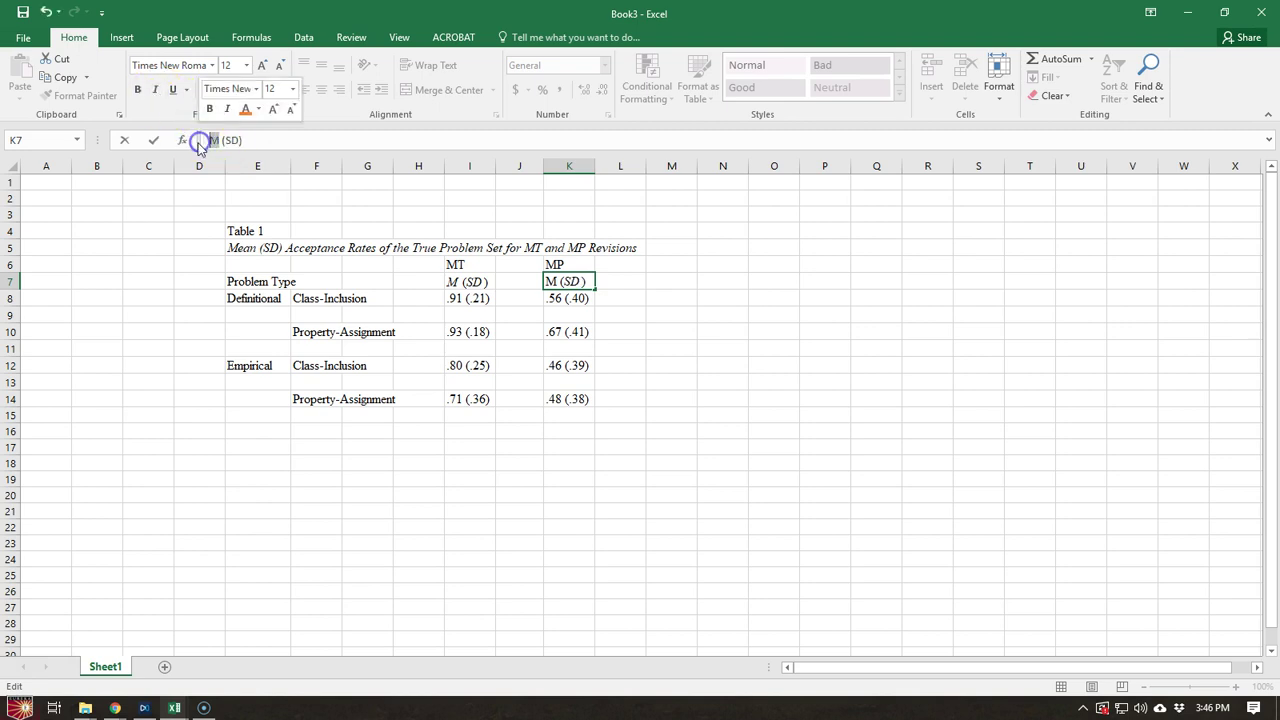
{"action": "left_click", "coordinate": [155, 90]}
{"action": "left_click", "coordinate": [580, 350]}
{"action": "key", "text": "Up"}
{"action": "double_click", "coordinate": [560, 280]}
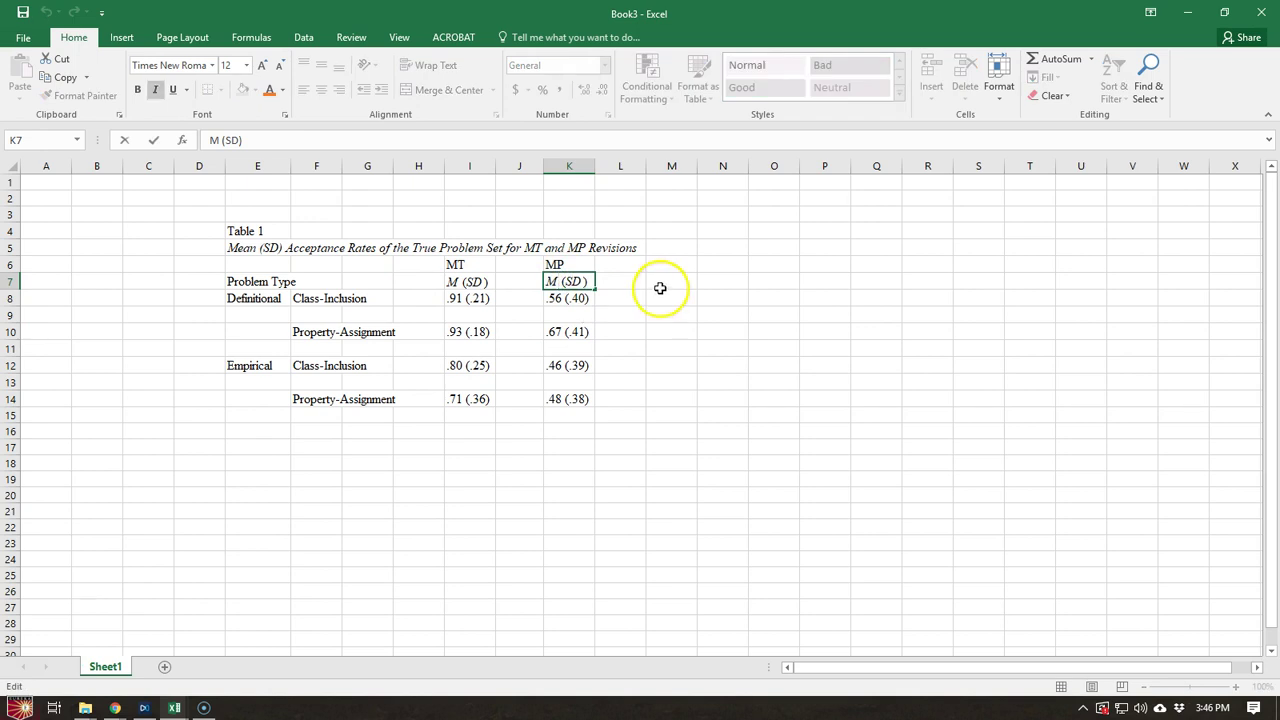
{"action": "left_click", "coordinate": [618, 285]}
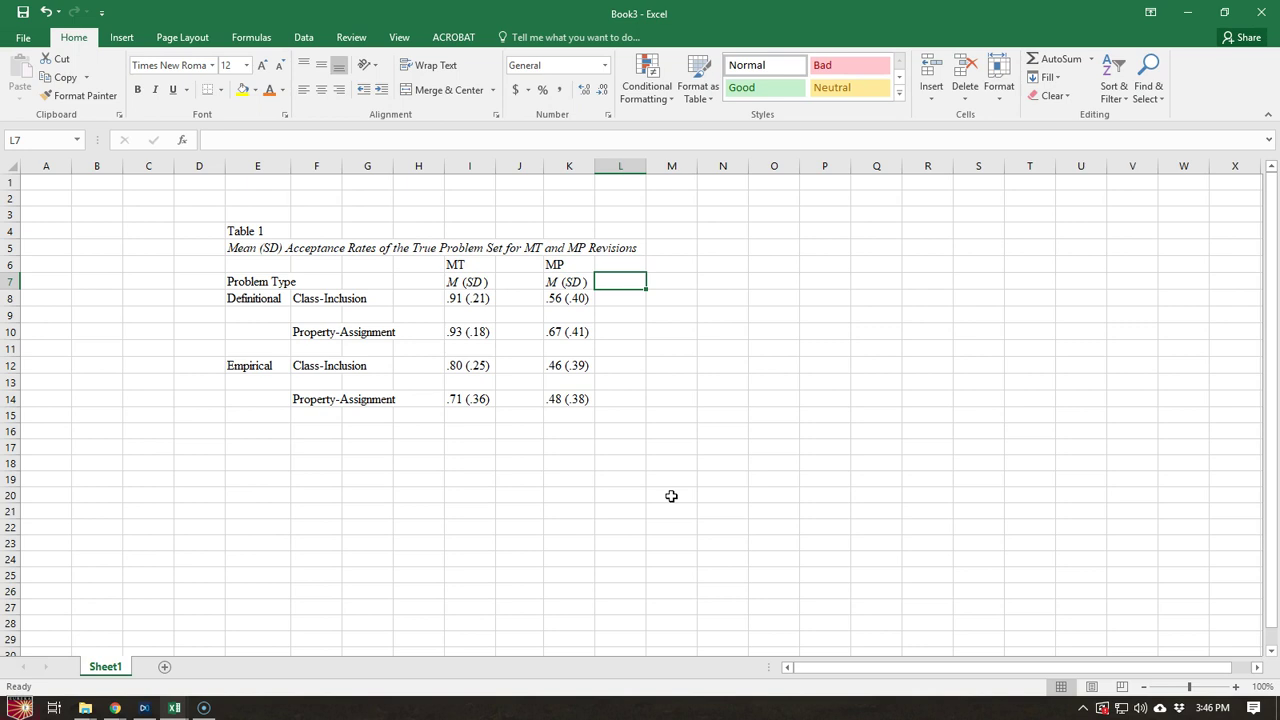
{"action": "left_click", "coordinate": [260, 231]}
{"action": "left_click_drag", "start_coordinate": [260, 231], "coordinate": [638, 394]}
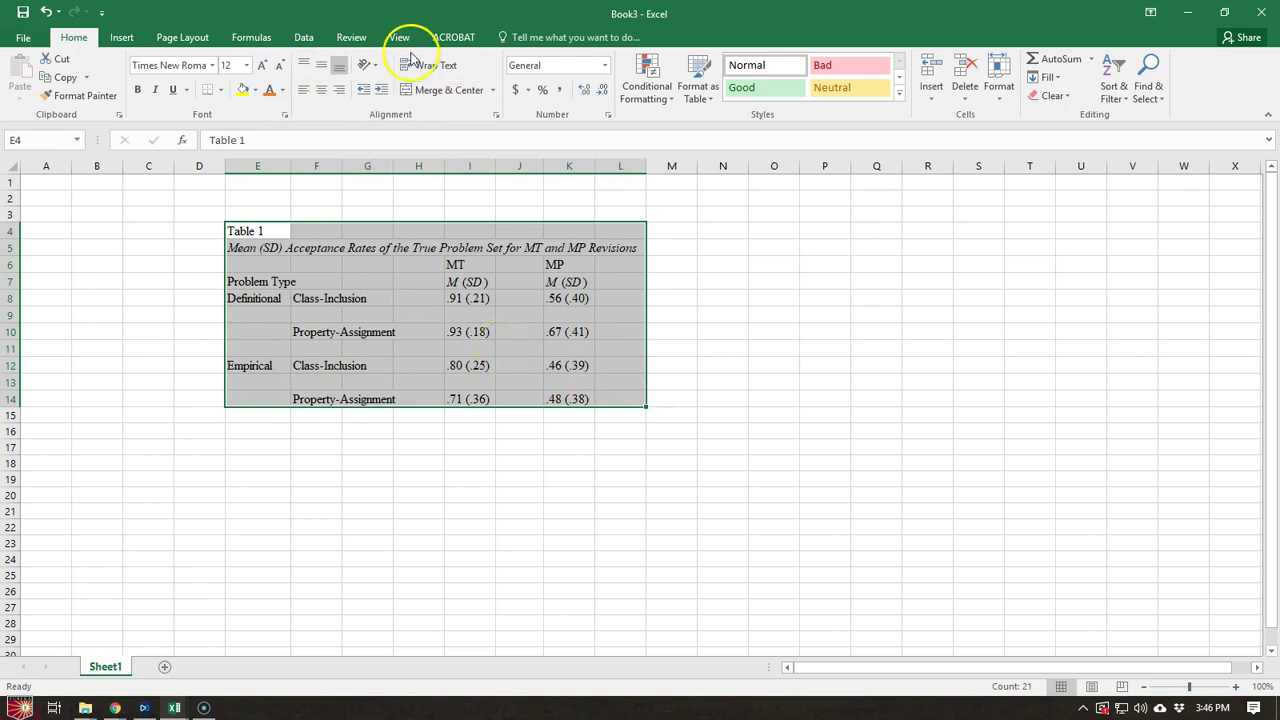
- Middle-align all contents of E4:L14, then deselect the table
{"action": "left_click", "coordinate": [322, 67]}
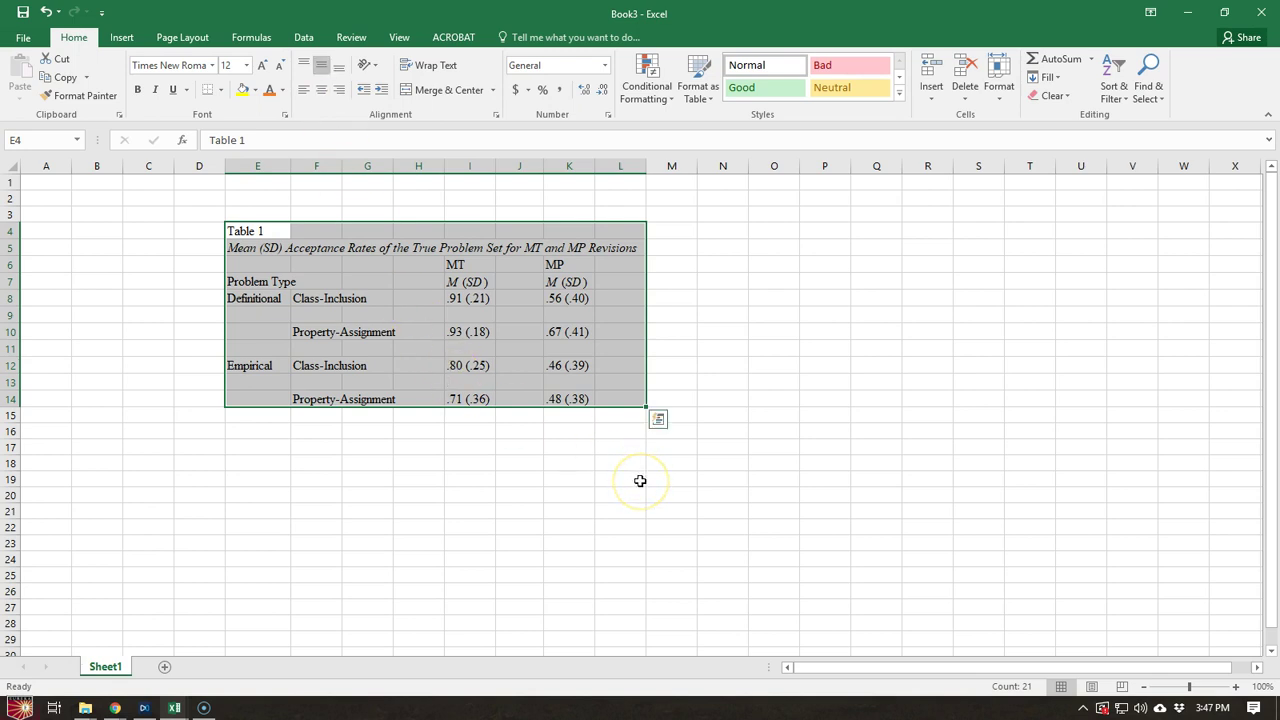
{"action": "left_click", "coordinate": [556, 447]}
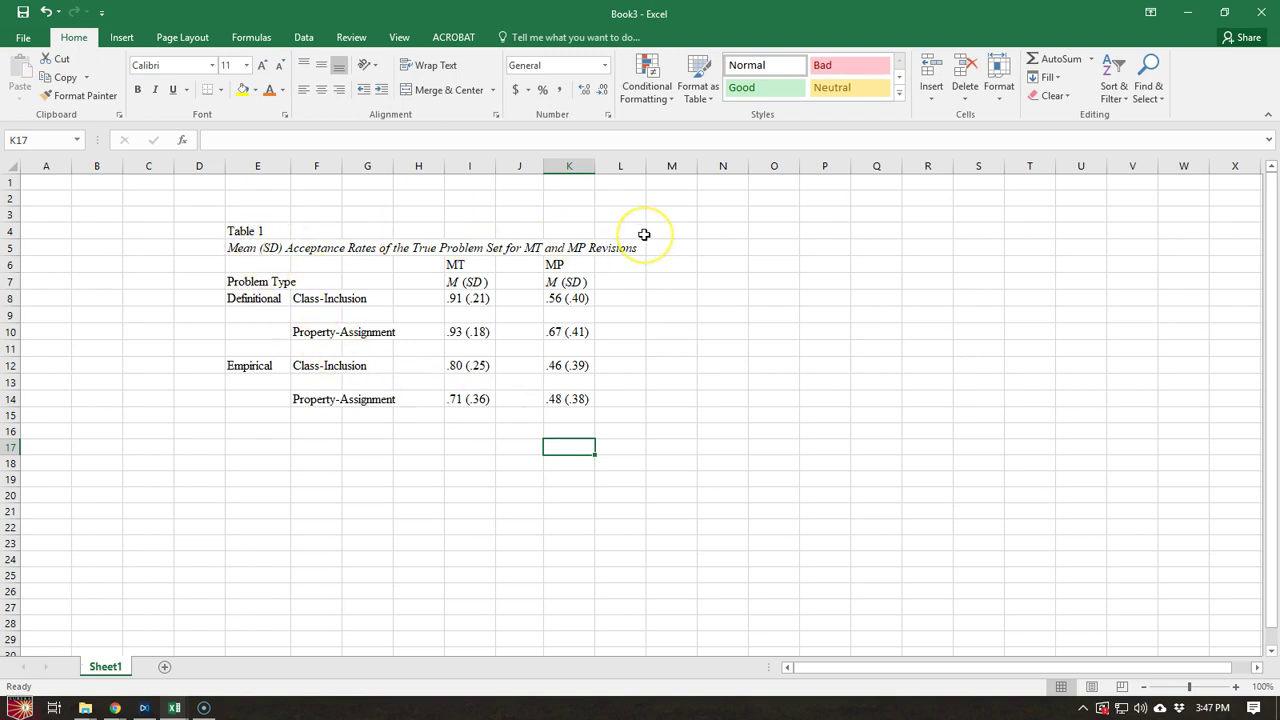
- Apply Merge Across to E4:L4 so the left-aligned 'Table 1' caption fills one cell
{"action": "left_click", "coordinate": [240, 230]}
{"action": "left_click_drag", "start_coordinate": [240, 230], "coordinate": [625, 230]}
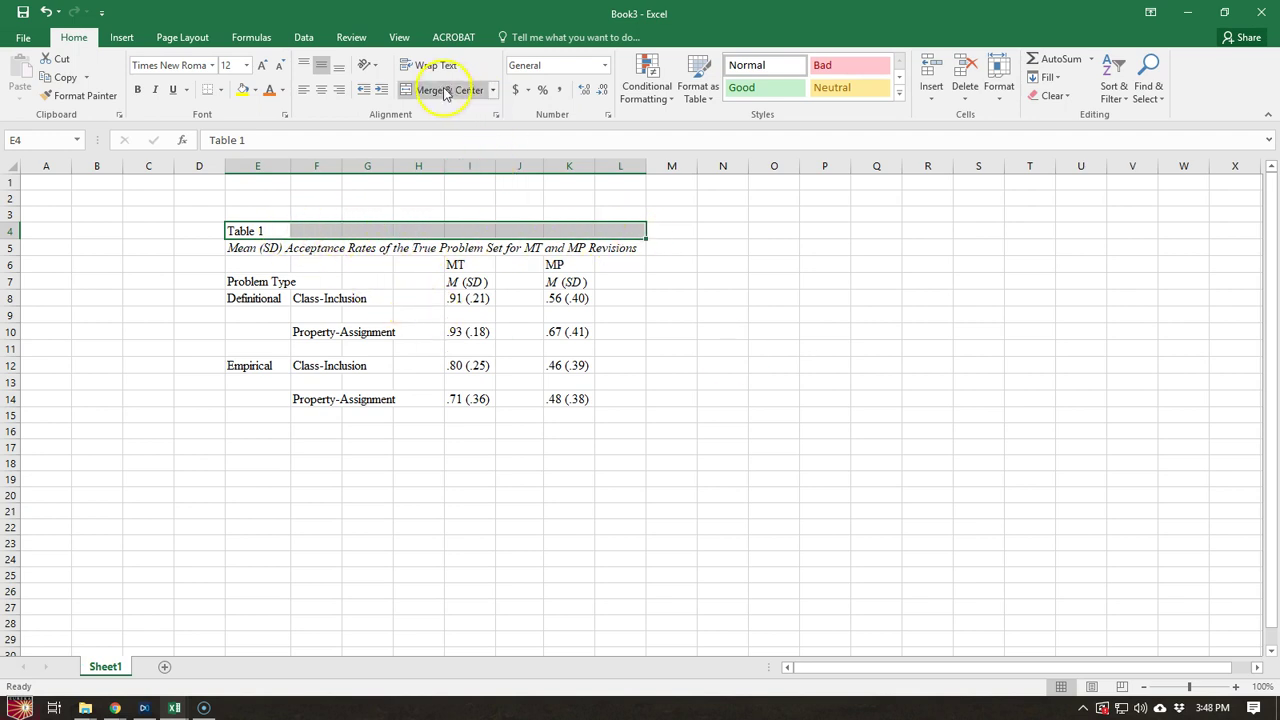
{"action": "left_click", "coordinate": [494, 92]}
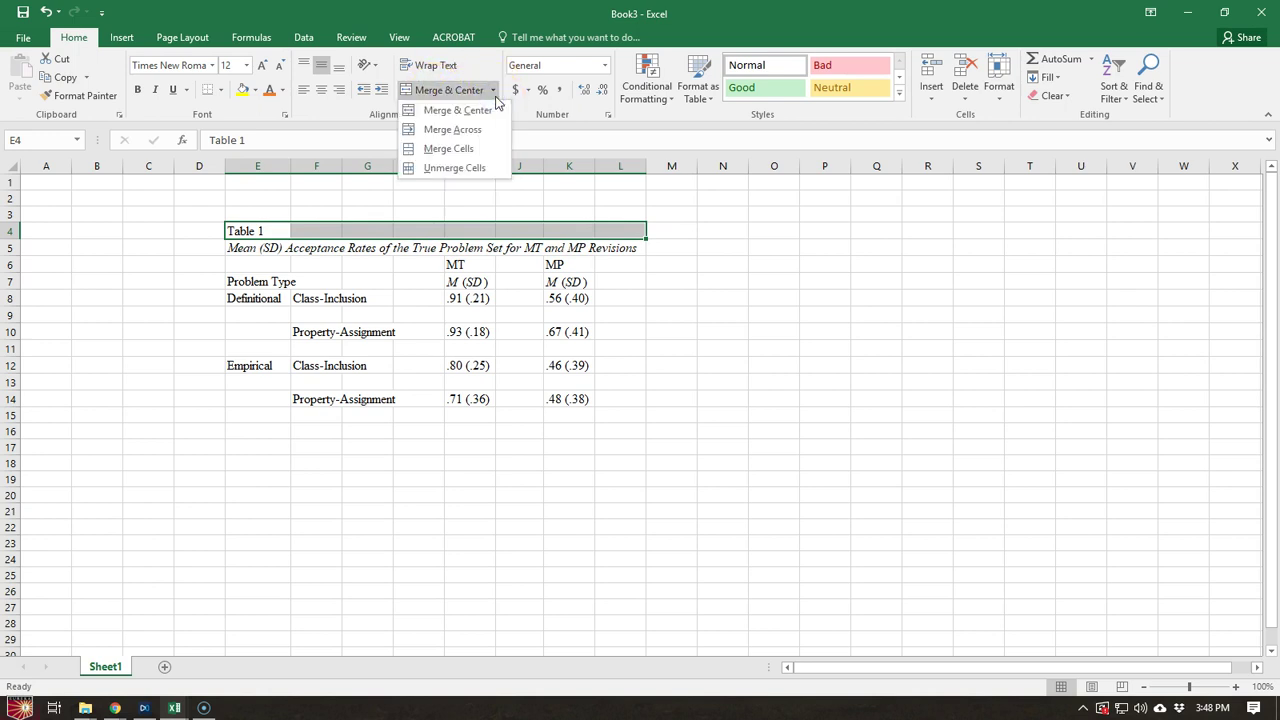
{"action": "left_click", "coordinate": [495, 133]}
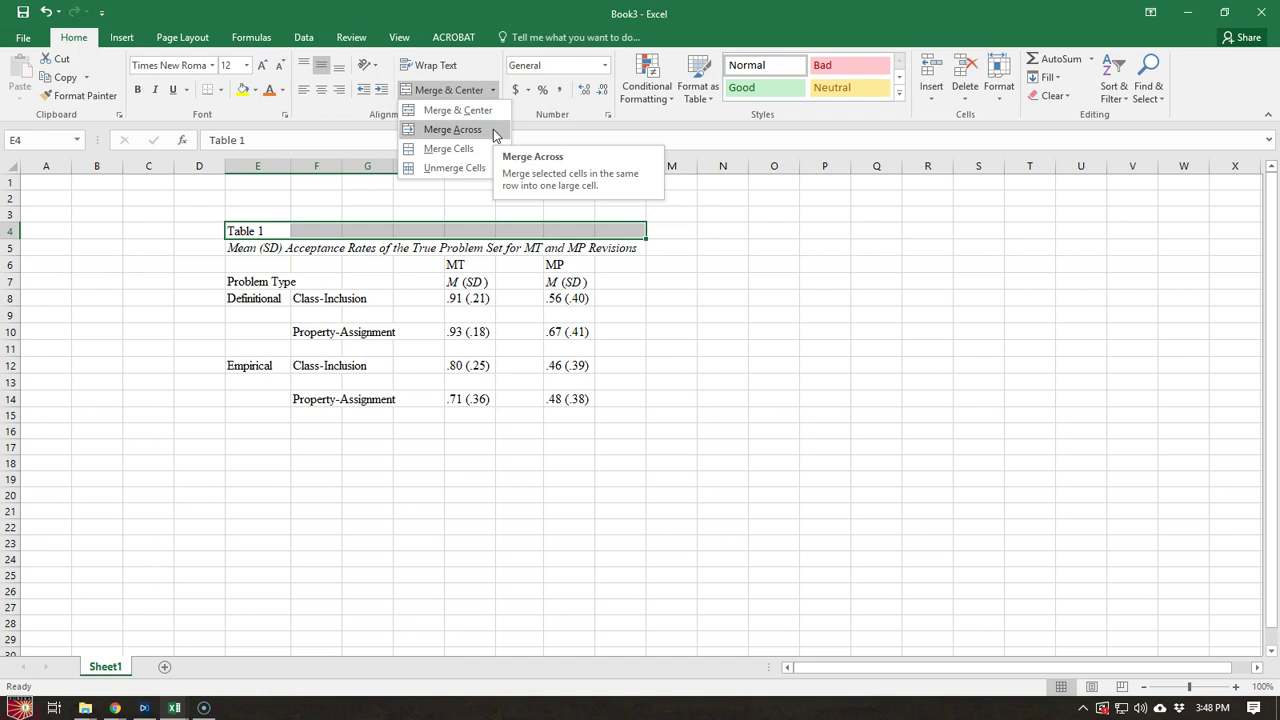
{"action": "left_click", "coordinate": [494, 131]}
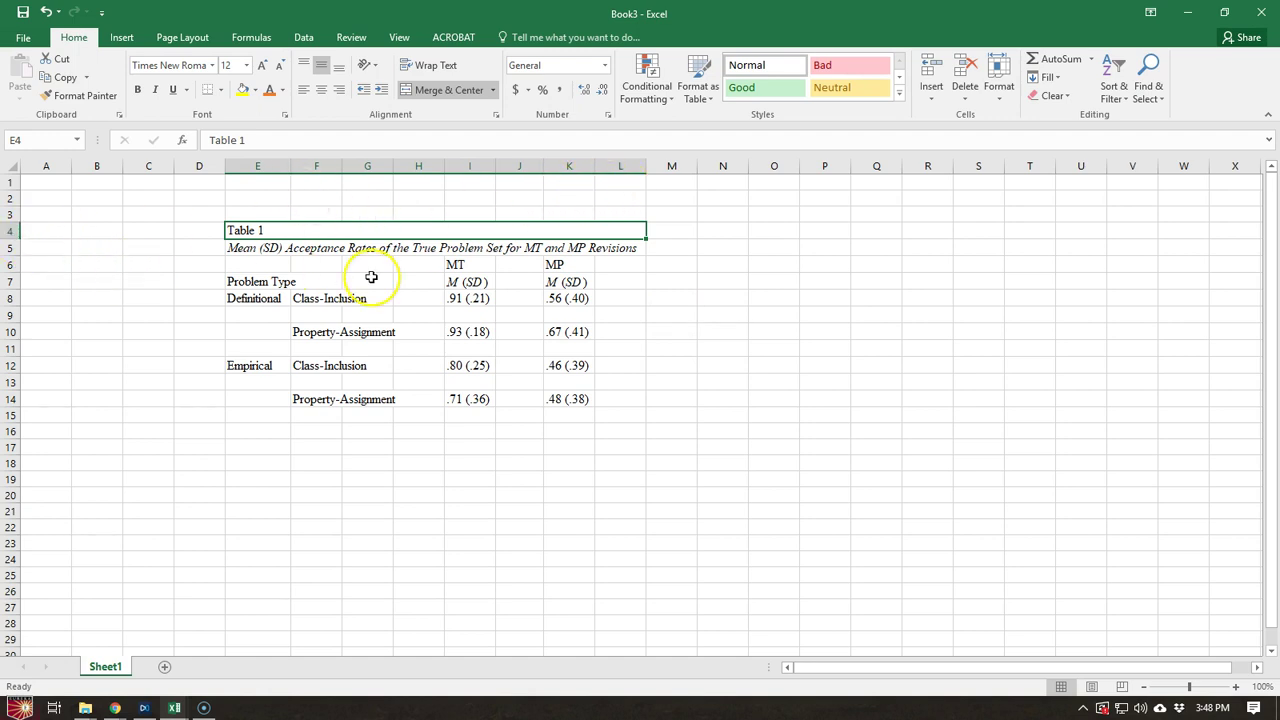
{"action": "key", "text": "Down"}
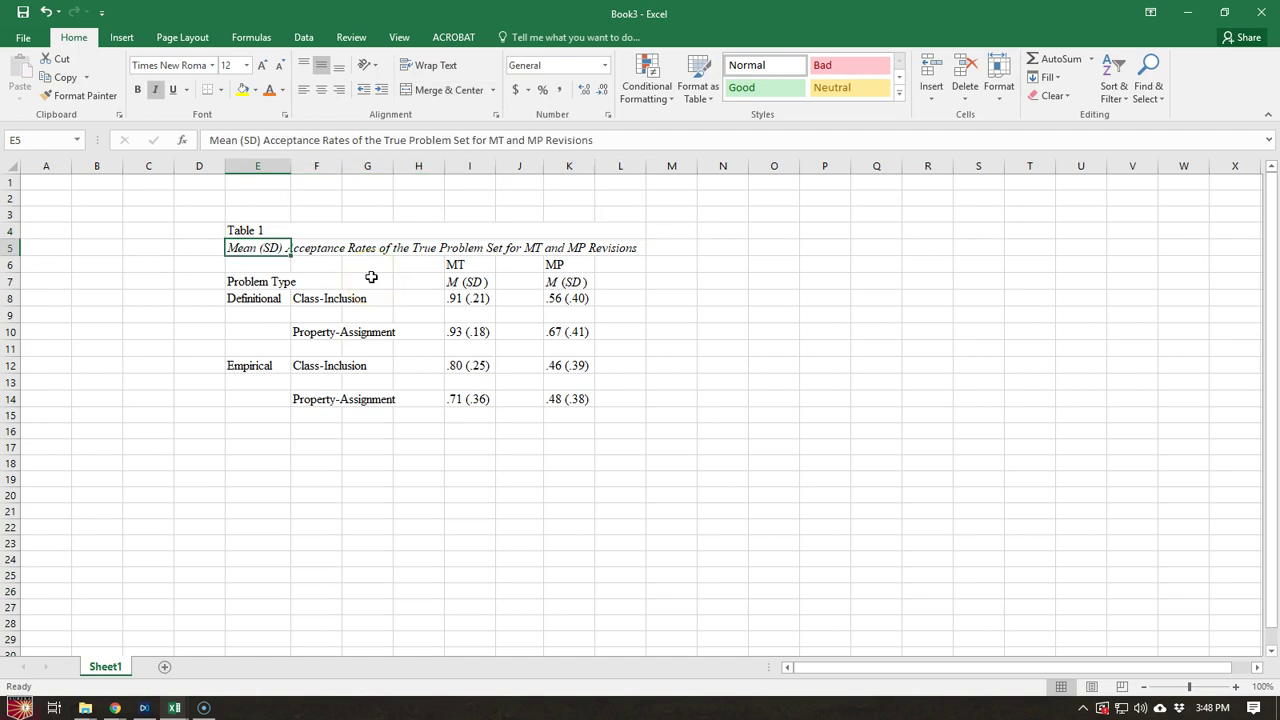
{"action": "key", "text": "Up"}
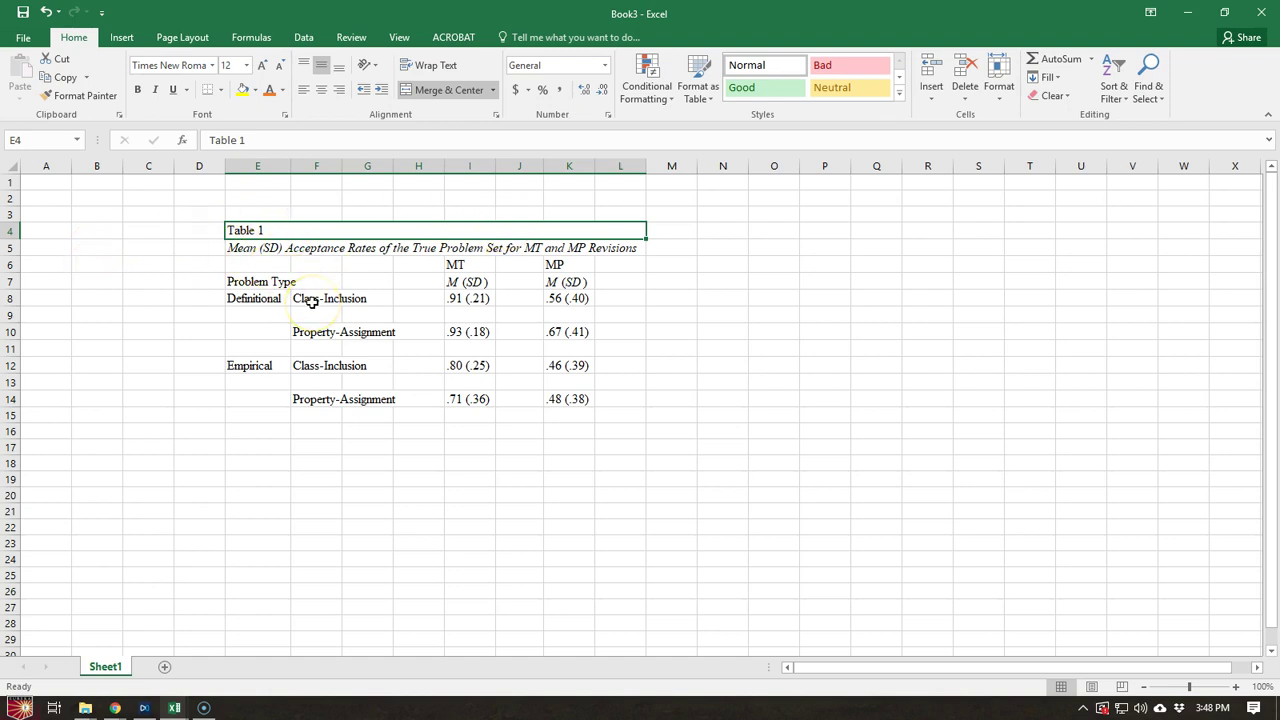
- Apply Merge Across to the italic title row E5:L5
{"action": "left_click", "coordinate": [262, 250]}
{"action": "left_click_drag", "start_coordinate": [277, 248], "coordinate": [630, 248]}
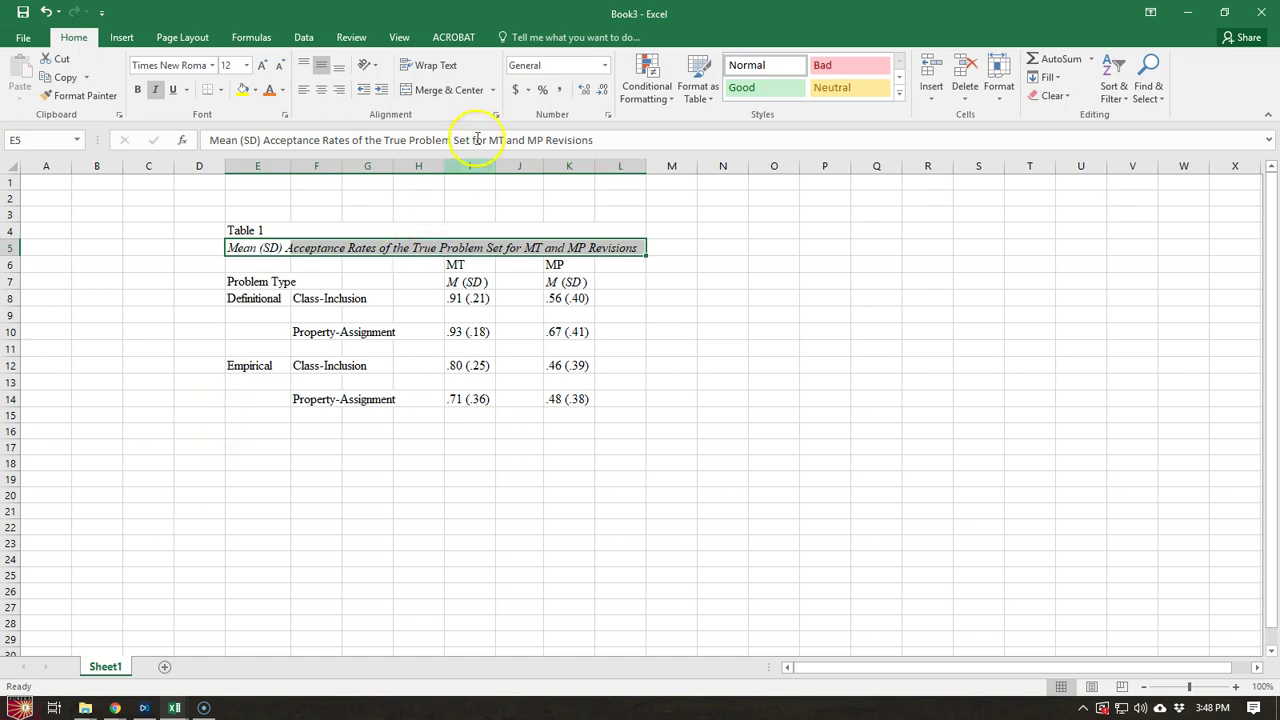
{"action": "left_click", "coordinate": [493, 90]}
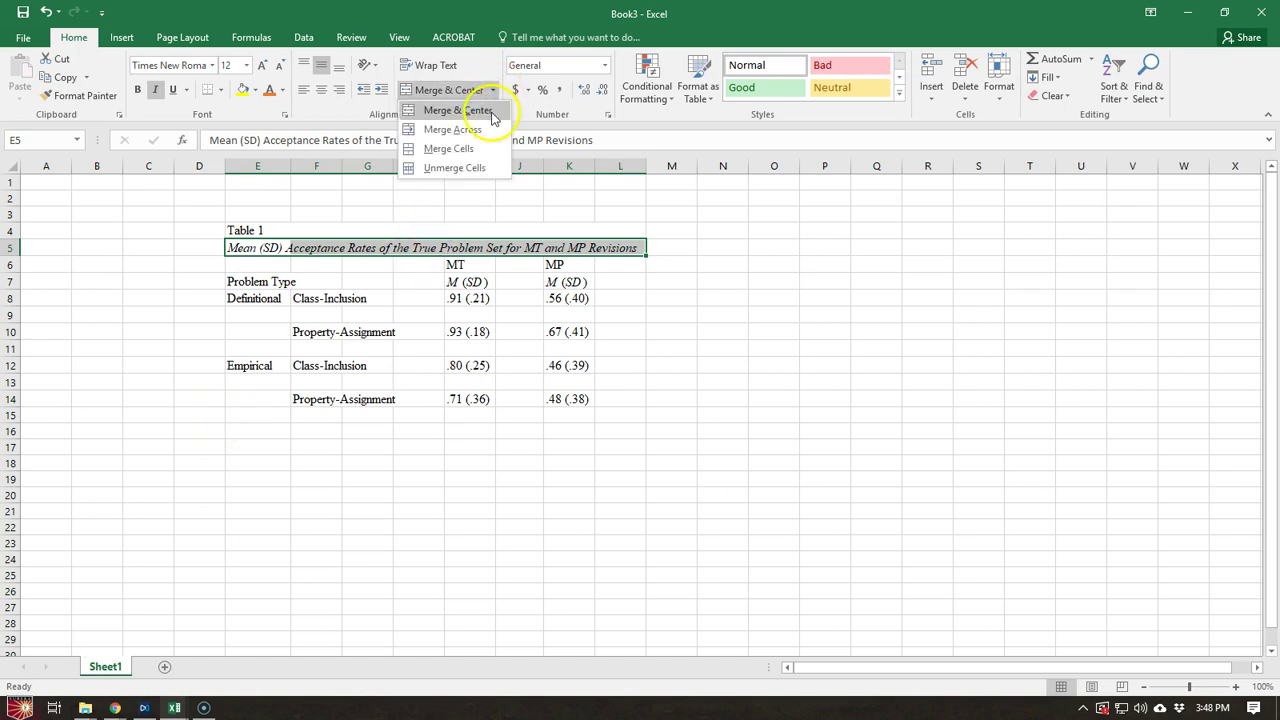
{"action": "left_click", "coordinate": [490, 129]}
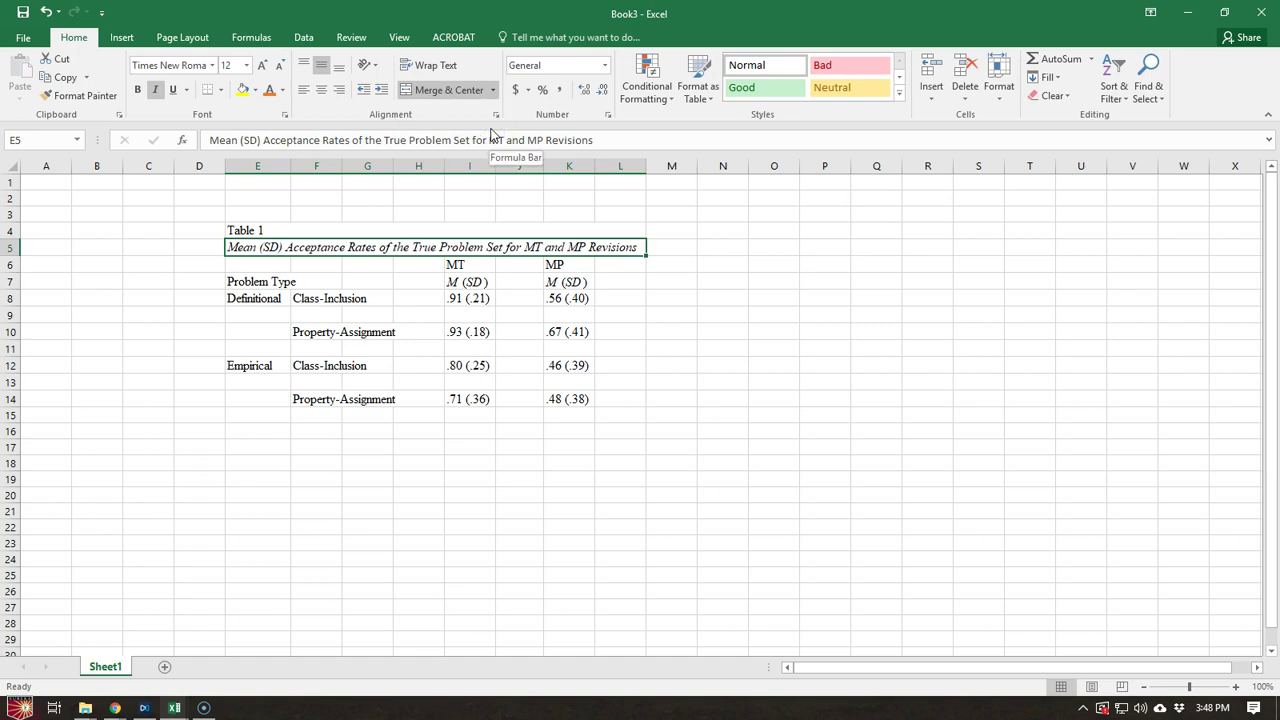
{"action": "left_click", "coordinate": [722, 326]}
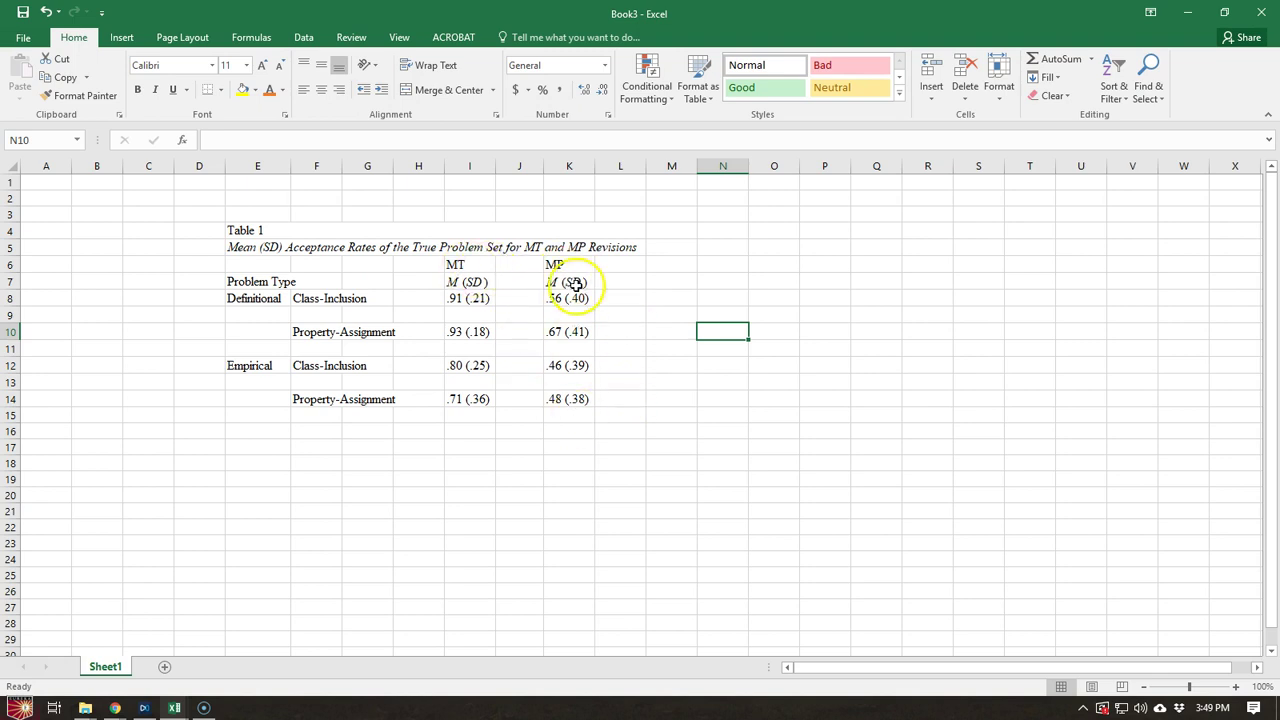
- Try merging the whole MT block I6:J14, then cancel the data-loss warning
{"action": "left_click", "coordinate": [474, 265]}
{"action": "left_click_drag", "start_coordinate": [474, 265], "coordinate": [521, 404]}
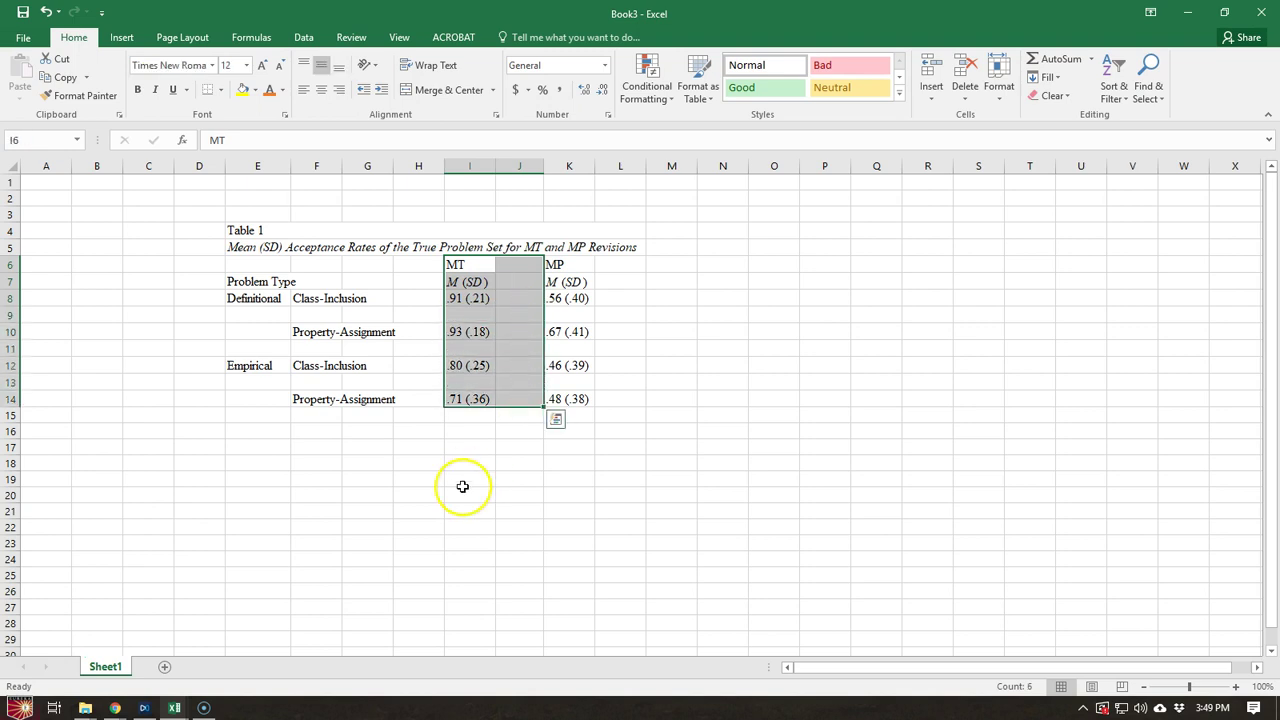
{"action": "left_click", "coordinate": [462, 97]}
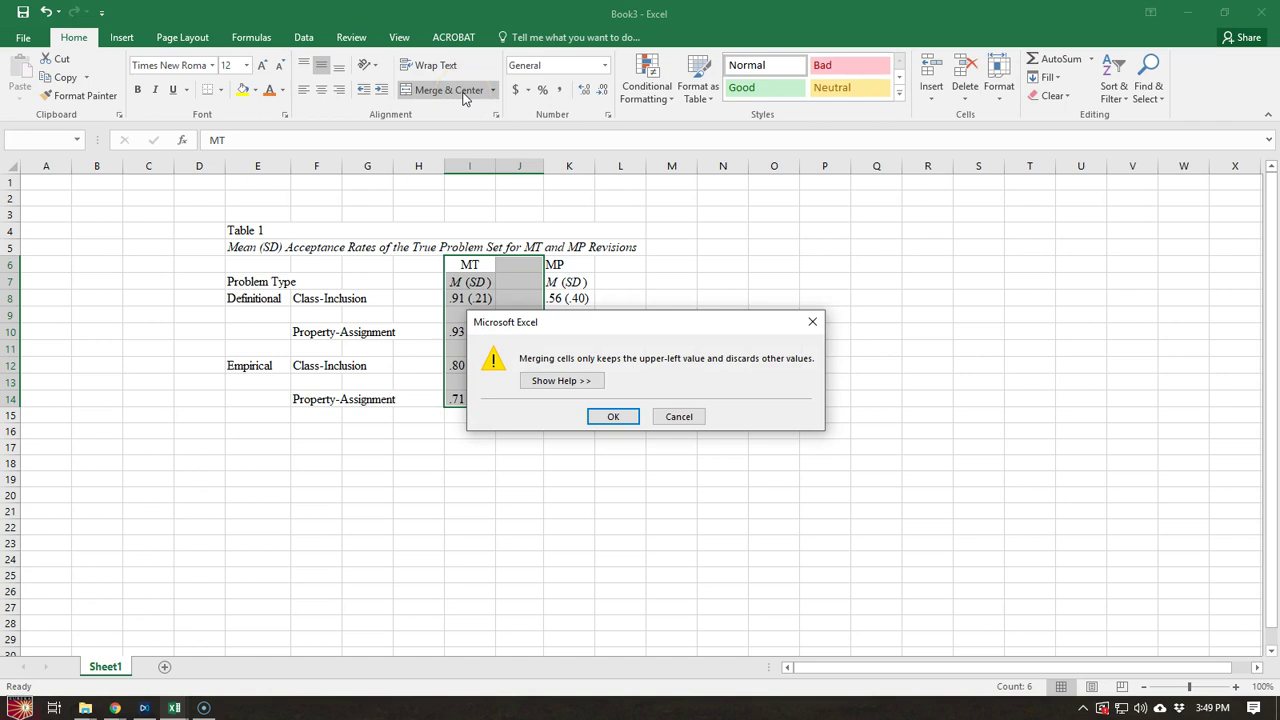
{"action": "left_click", "coordinate": [688, 421]}
{"action": "left_click", "coordinate": [688, 419]}
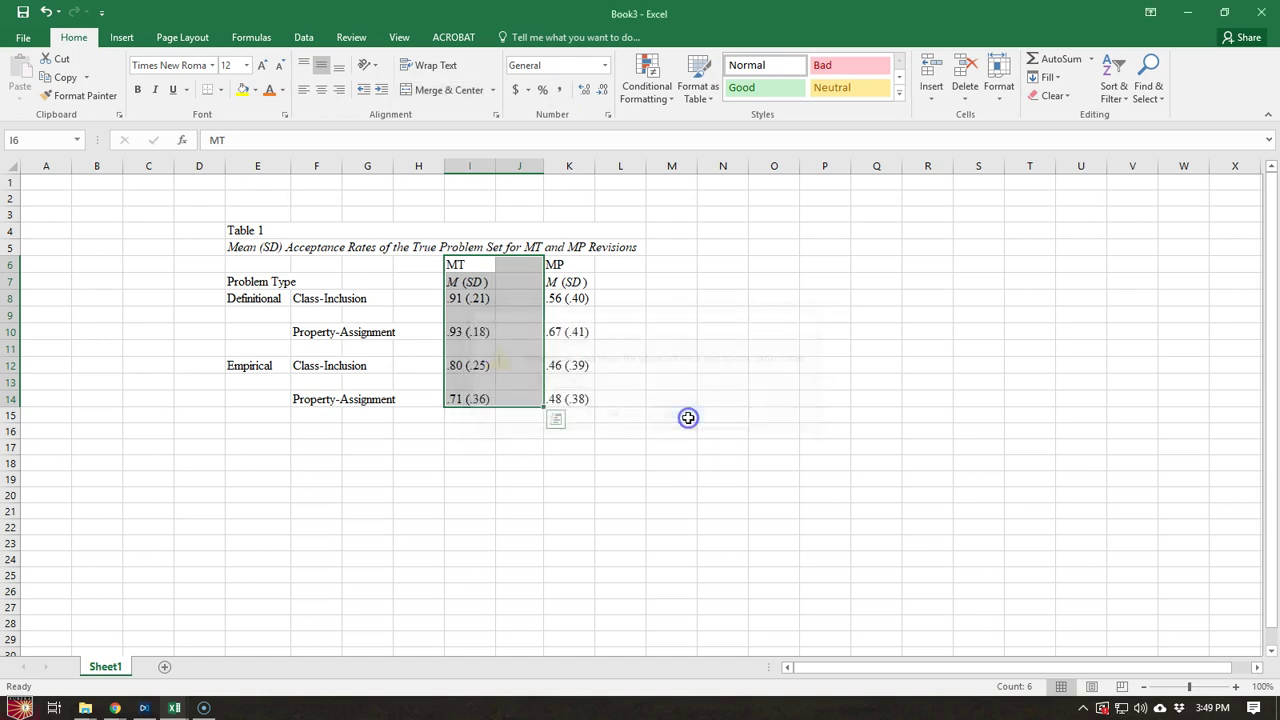
{"action": "left_click", "coordinate": [665, 366]}
- Merge and centre each MT row across I:J, from the MT header down to row 14
{"action": "left_click_drag", "start_coordinate": [469, 266], "coordinate": [507, 400]}
{"action": "left_click", "coordinate": [441, 97]}
{"action": "left_click", "coordinate": [440, 89]}
{"action": "left_click", "coordinate": [449, 89]}
{"action": "left_click", "coordinate": [440, 90]}
{"action": "left_click", "coordinate": [440, 89]}
{"action": "left_click", "coordinate": [446, 89]}
{"action": "left_click", "coordinate": [446, 89]}
{"action": "left_click", "coordinate": [460, 90]}
{"action": "left_click", "coordinate": [450, 92]}
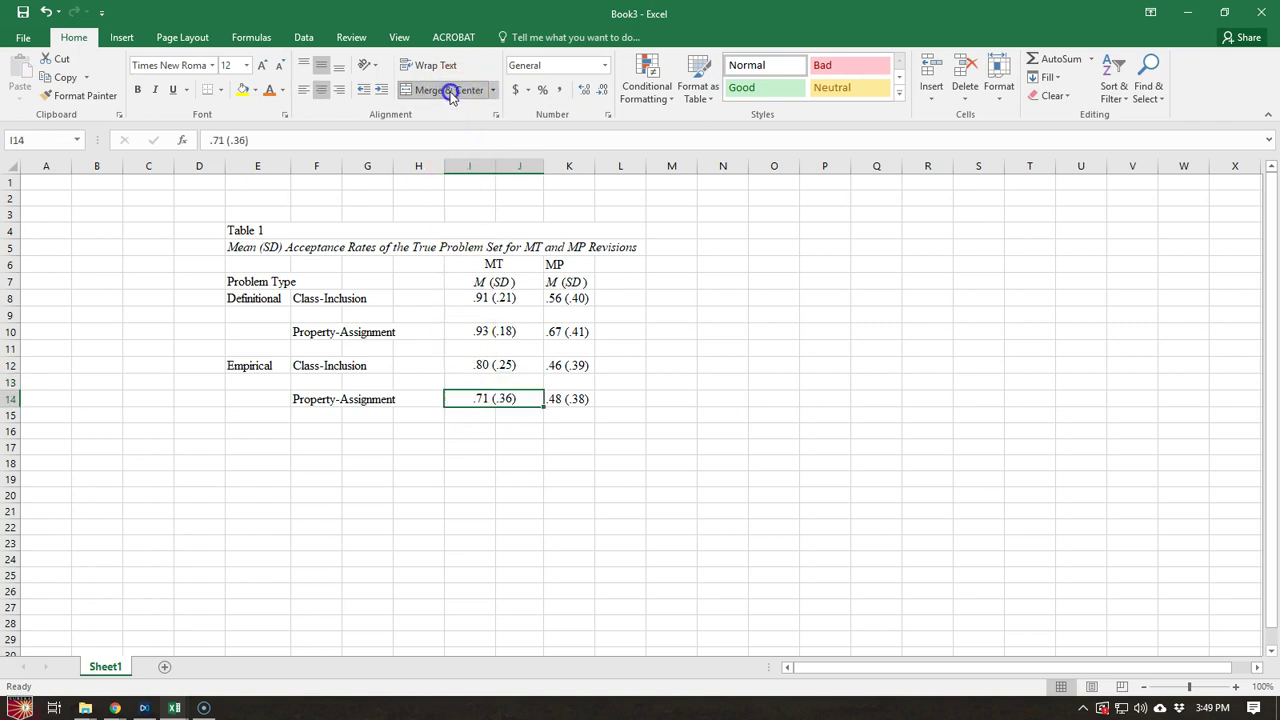
- Merge and centre MP rows 6–10 across K:L, including M (SD), .56 (.40) and .67 (.41)
{"action": "left_click_drag", "start_coordinate": [560, 265], "coordinate": [596, 353]}
{"action": "left_click", "coordinate": [449, 90]}
{"action": "left_click", "coordinate": [449, 90]}
{"action": "left_click", "coordinate": [447, 92]}
{"action": "left_click", "coordinate": [410, 92]}
{"action": "left_click", "coordinate": [429, 90]}
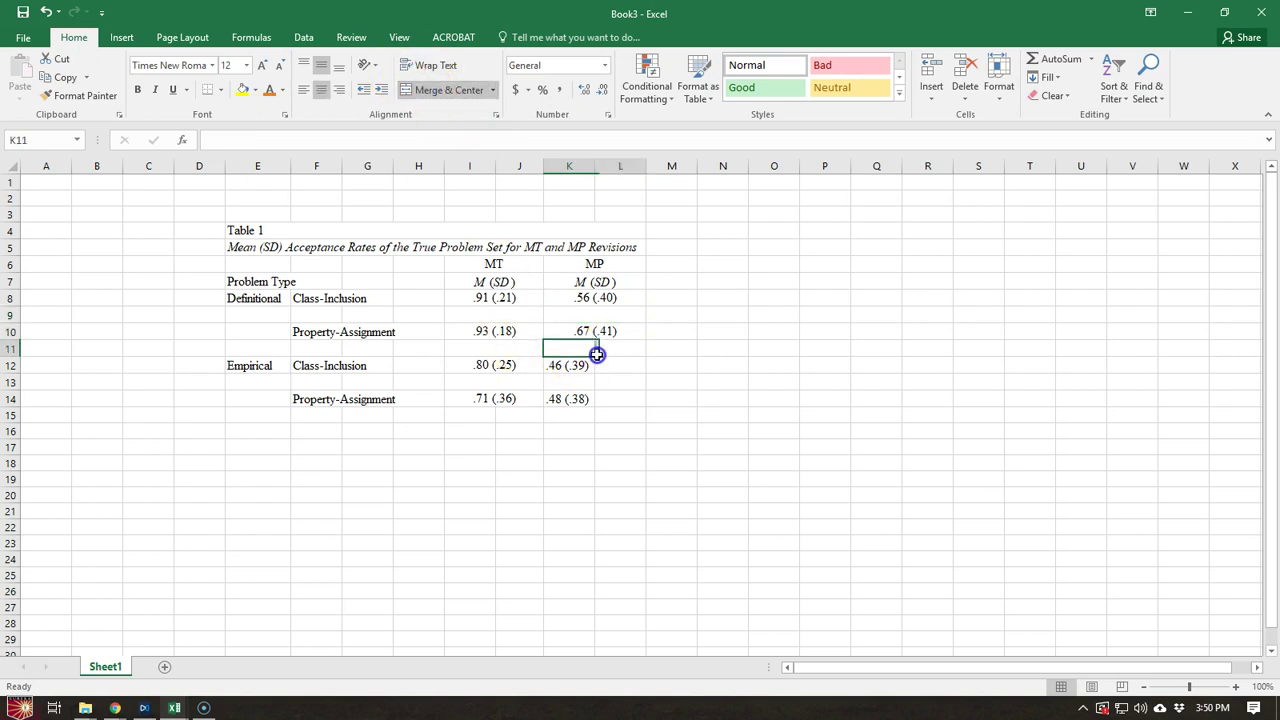
- Merge and centre K11:L11, .46 (.39) in K12:L12 and .48 (.38) in K14:L14
{"action": "left_click", "coordinate": [430, 90]}
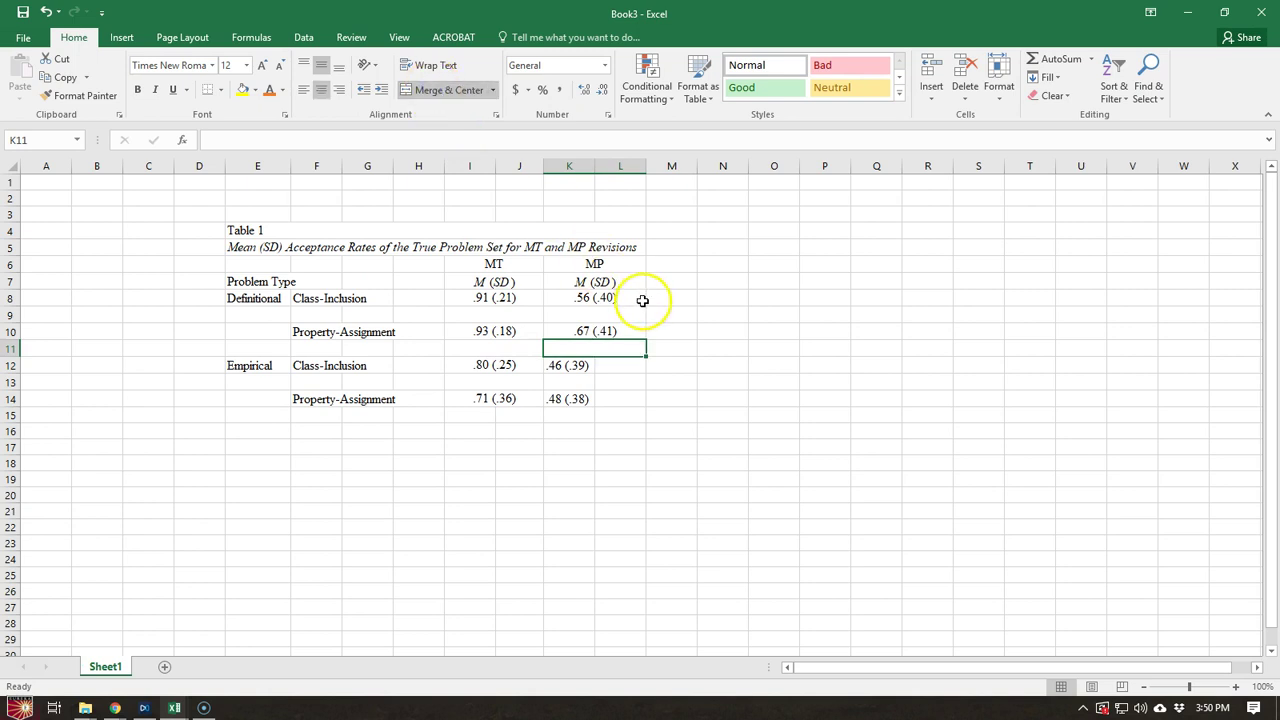
{"action": "left_click_drag", "start_coordinate": [578, 365], "coordinate": [603, 400]}
{"action": "left_click", "coordinate": [449, 90]}
{"action": "left_click", "coordinate": [449, 90]}
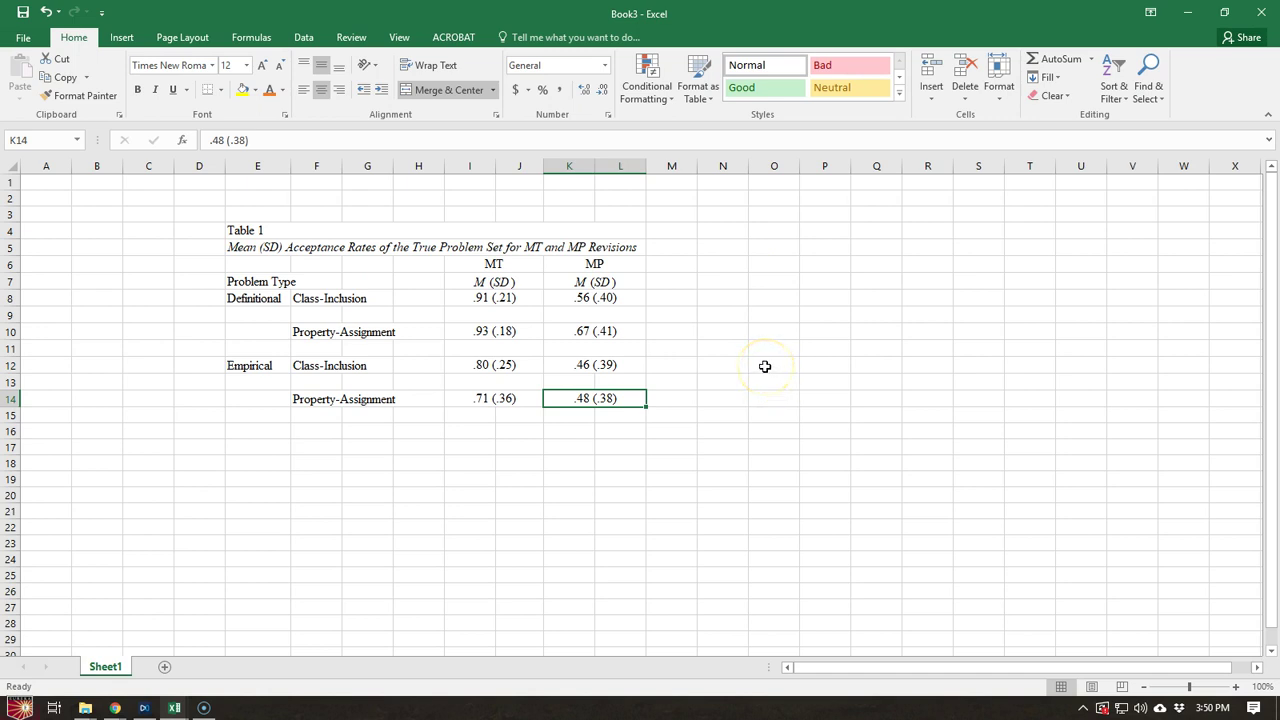
- Select the Class-Inclusion label across F8:H8
{"action": "left_click", "coordinate": [334, 298]}
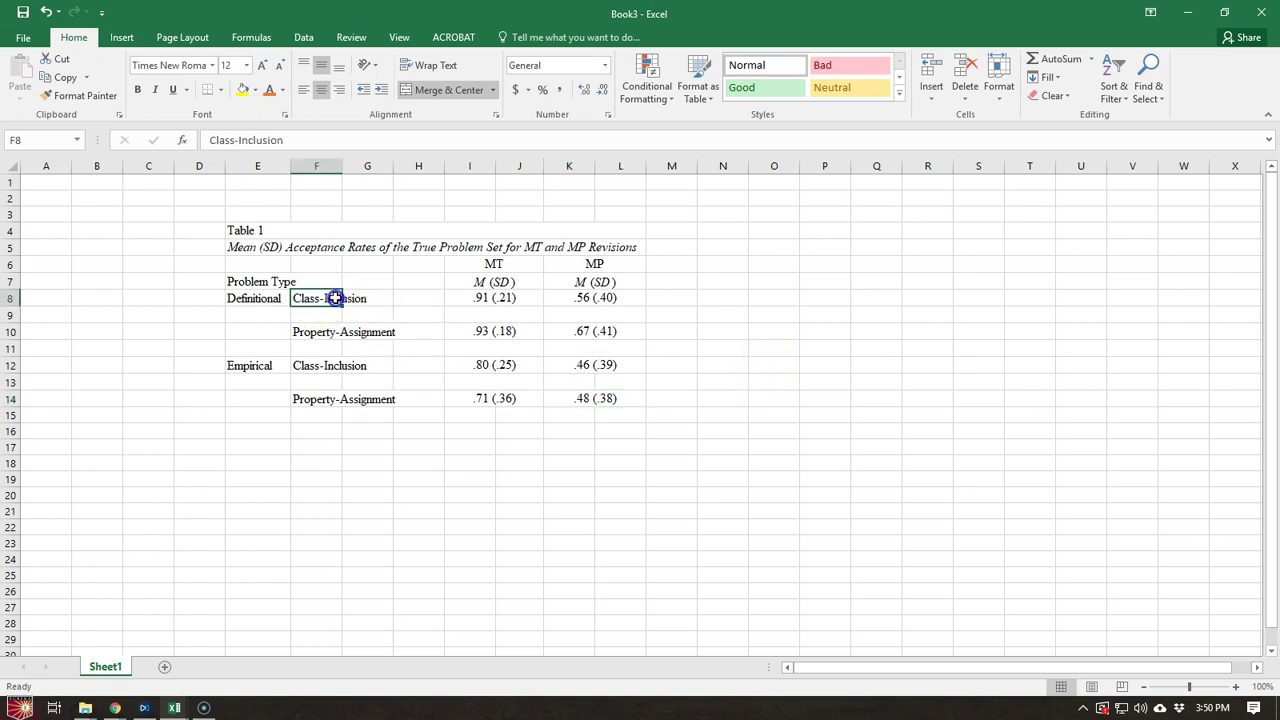
{"action": "left_click_drag", "start_coordinate": [334, 298], "coordinate": [417, 303]}
{"action": "left_click", "coordinate": [417, 303]}
{"action": "left_click_drag", "start_coordinate": [309, 297], "coordinate": [412, 296]}
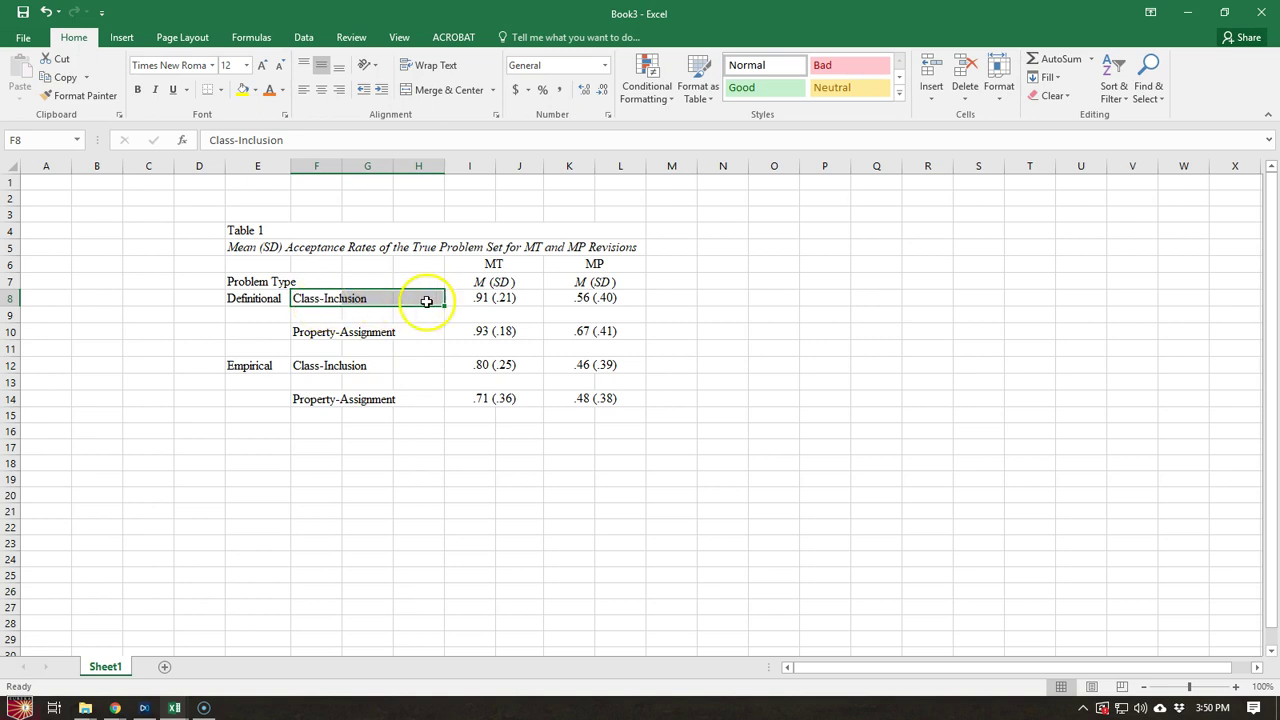
- Merge F8:H8, F9:H9 and F10:H10 each into a single cell
{"action": "left_click", "coordinate": [494, 90]}
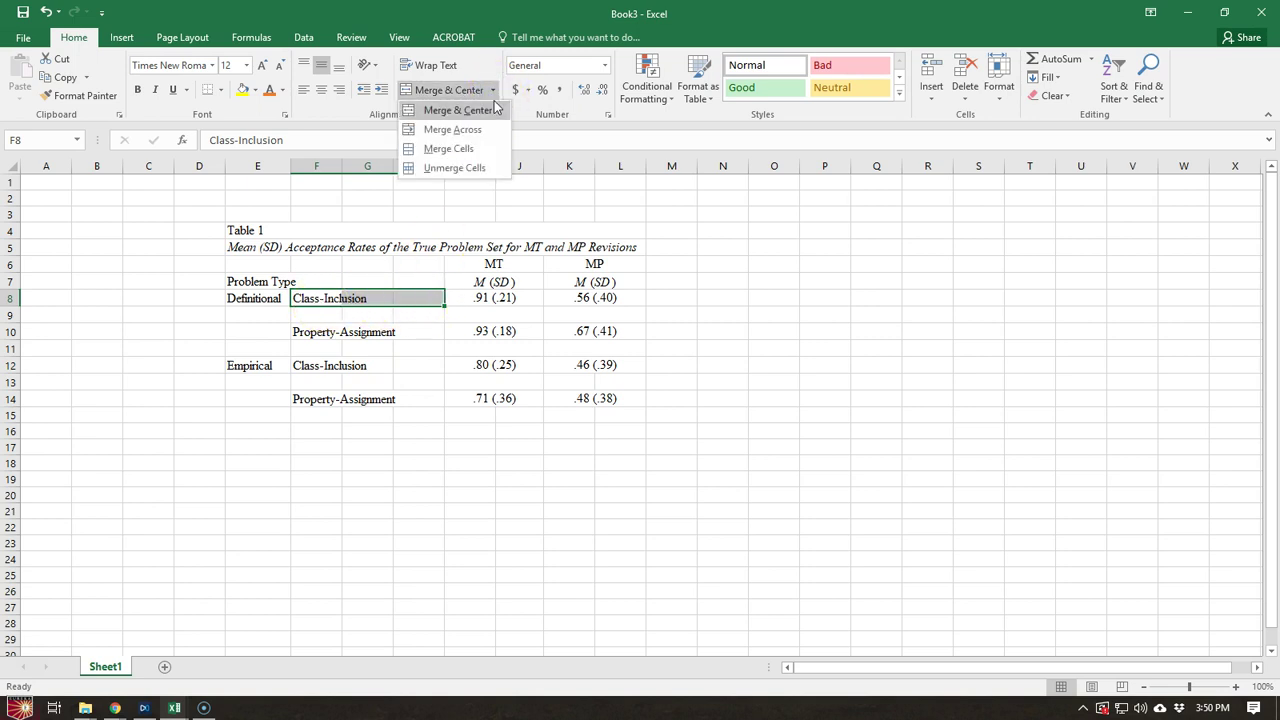
{"action": "left_click", "coordinate": [452, 109]}
{"action": "left_click_drag", "start_coordinate": [318, 316], "coordinate": [428, 317]}
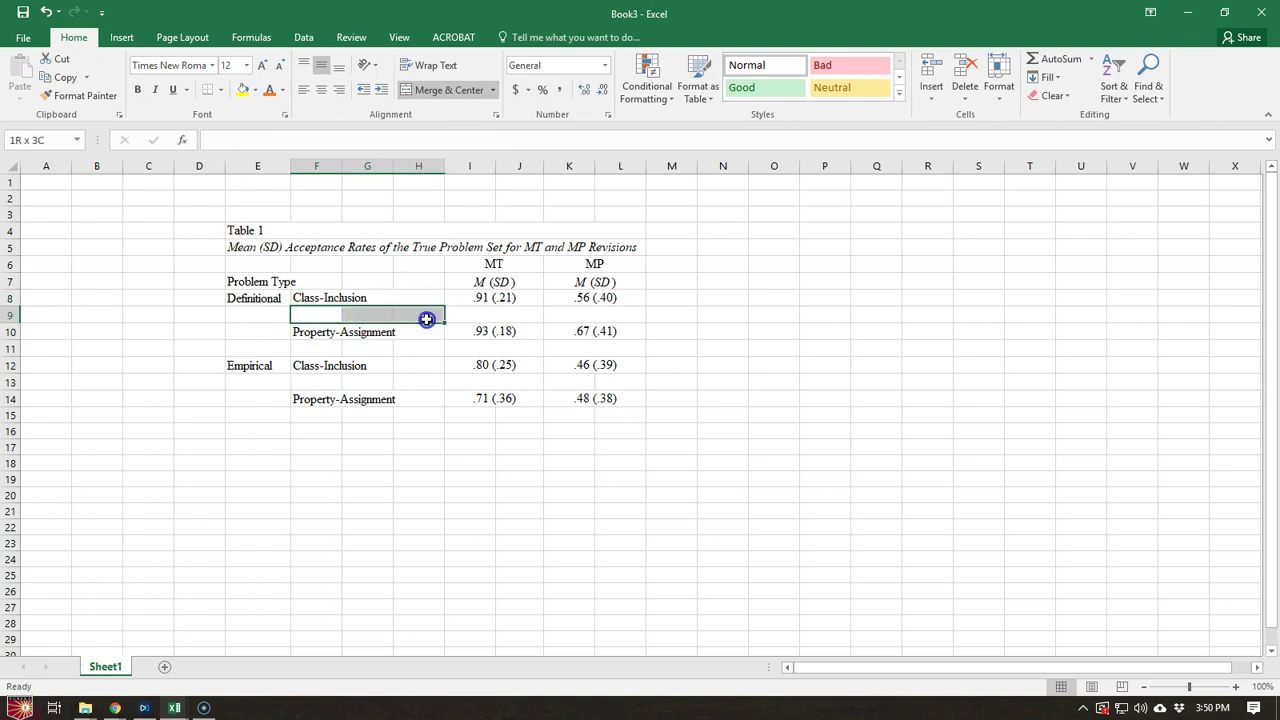
{"action": "left_click", "coordinate": [493, 90]}
{"action": "left_click", "coordinate": [494, 118]}
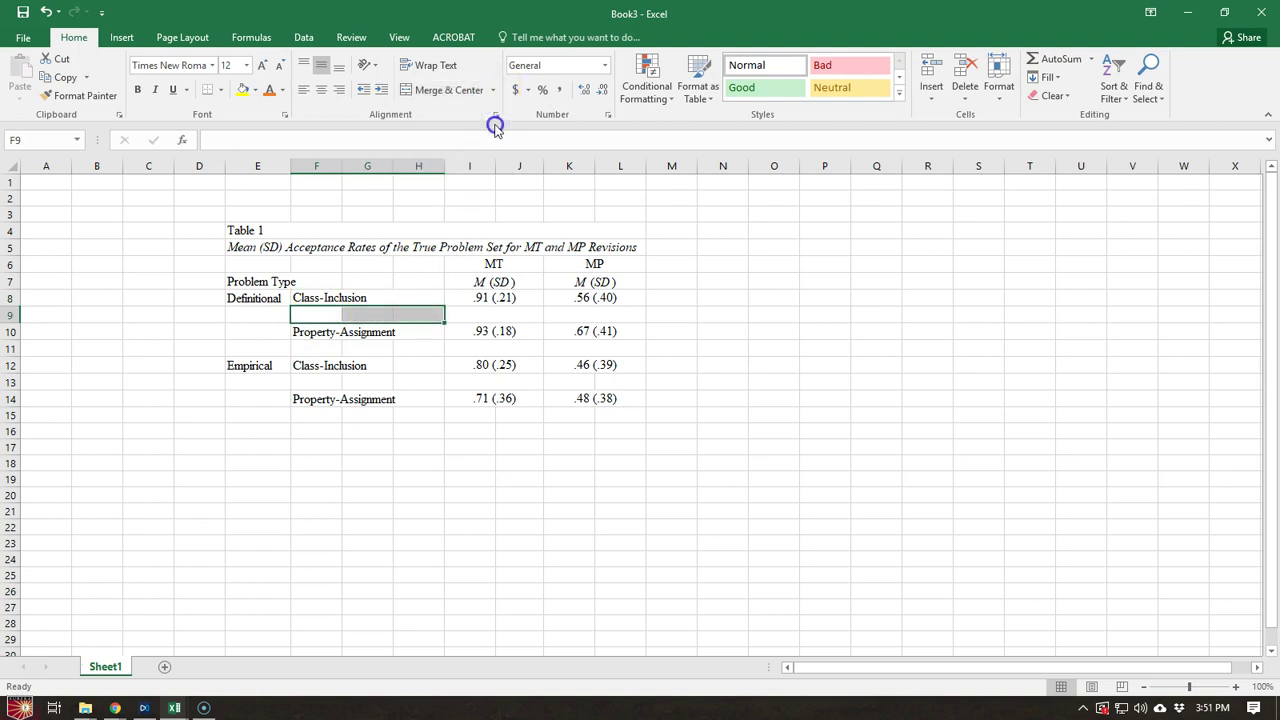
{"action": "left_click_drag", "start_coordinate": [322, 333], "coordinate": [410, 338]}
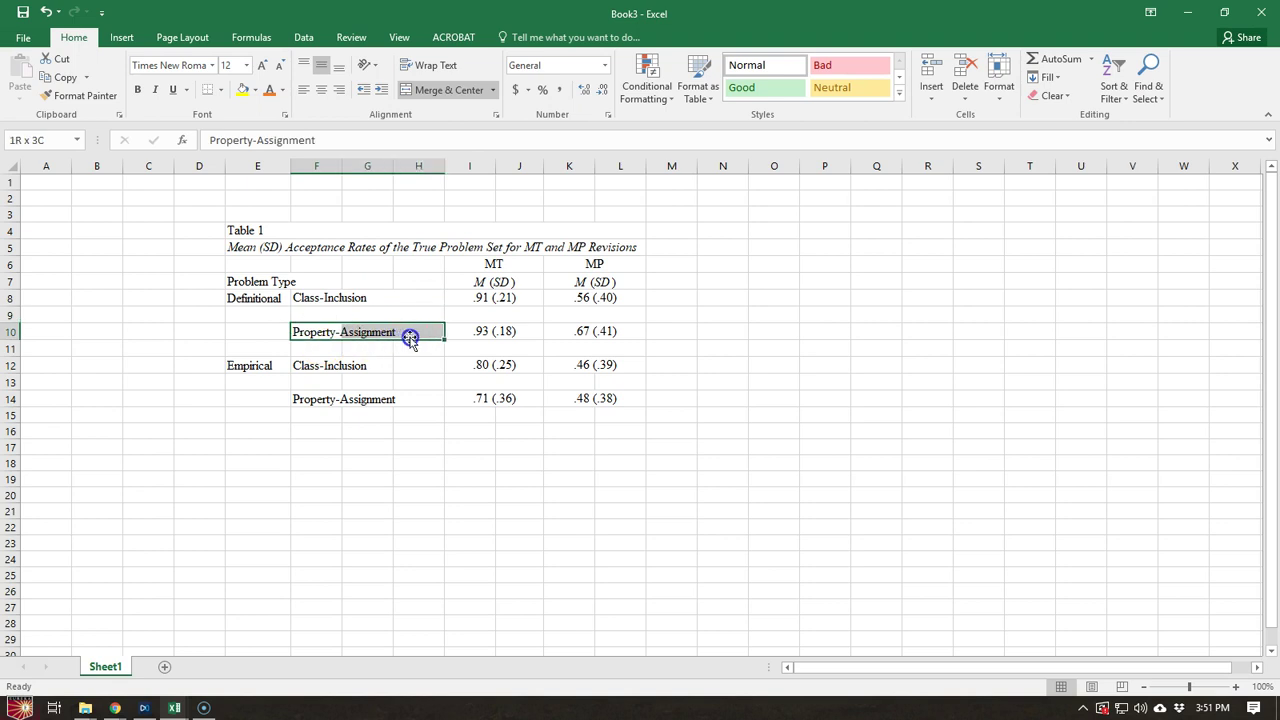
{"action": "left_click", "coordinate": [493, 90]}
{"action": "left_click", "coordinate": [494, 130]}
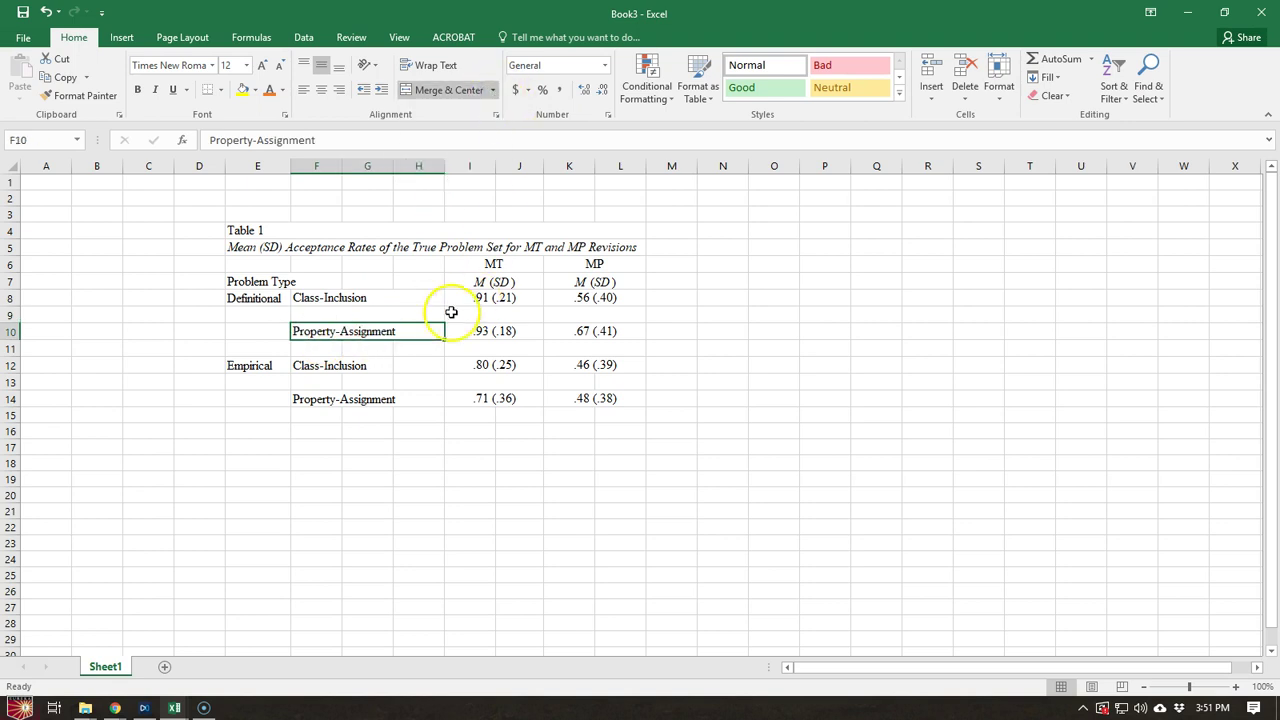
- Apply Merge Across to F11:H11 through F14:H14, one row at a time
{"action": "left_click_drag", "start_coordinate": [323, 349], "coordinate": [408, 347]}
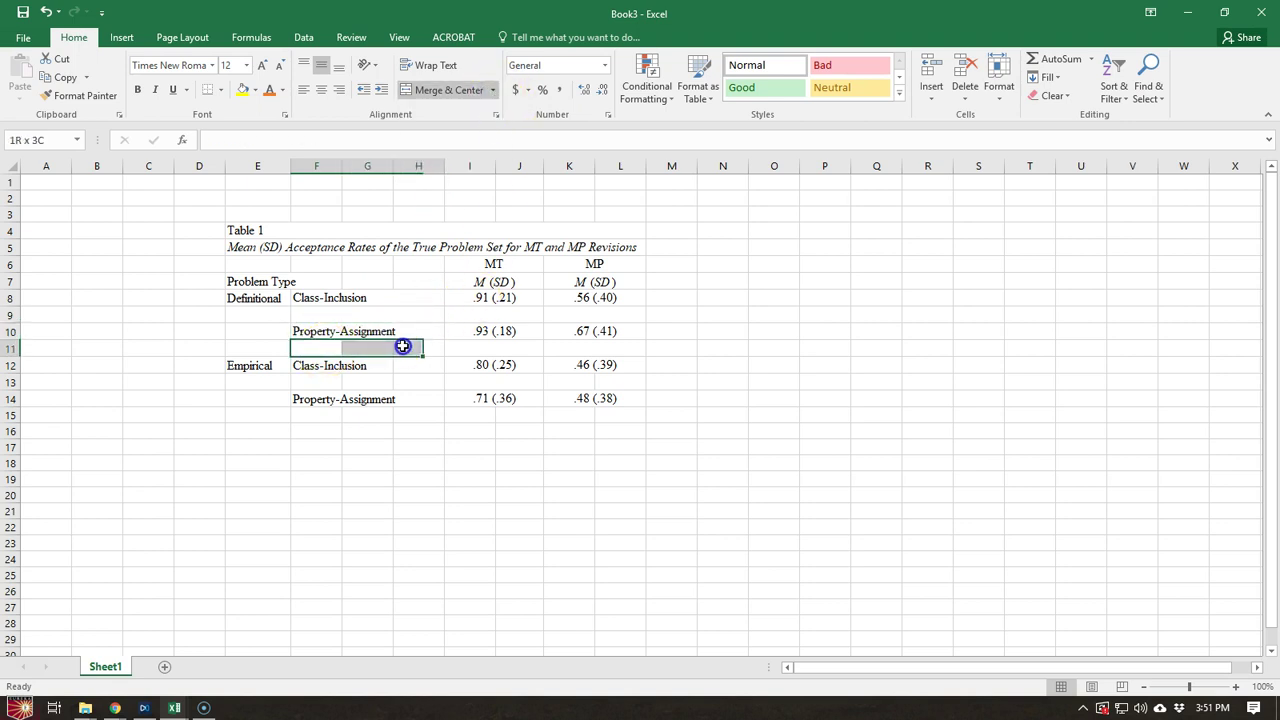
{"action": "left_click", "coordinate": [493, 90]}
{"action": "left_click", "coordinate": [494, 128]}
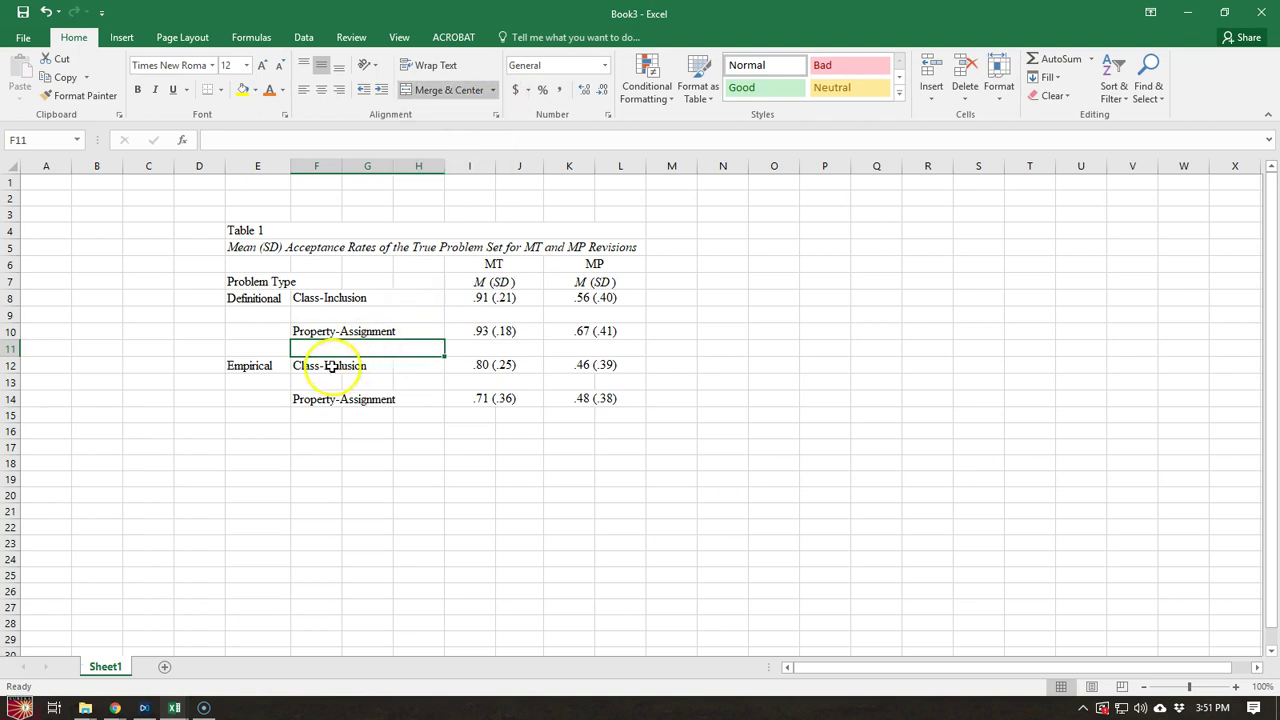
{"action": "left_click_drag", "start_coordinate": [314, 366], "coordinate": [404, 364]}
{"action": "left_click", "coordinate": [493, 90]}
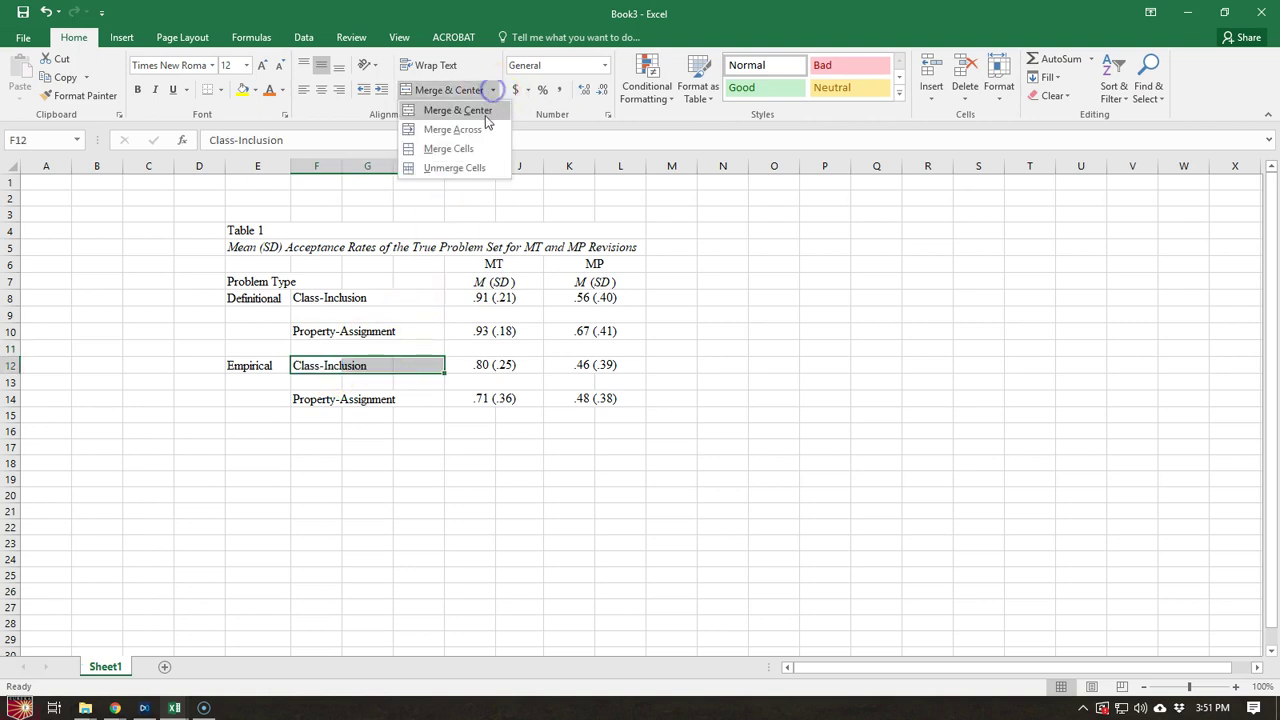
{"action": "left_click", "coordinate": [494, 128]}
{"action": "left_click_drag", "start_coordinate": [320, 382], "coordinate": [400, 381]}
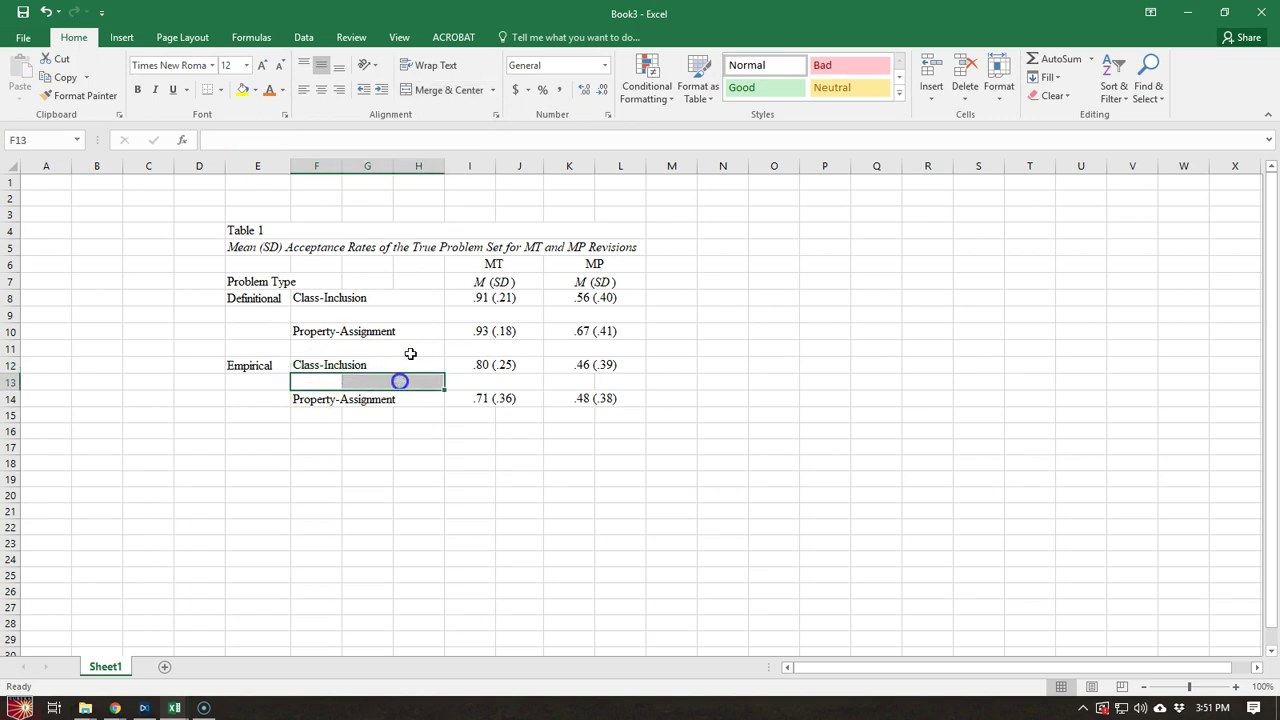
{"action": "left_click", "coordinate": [493, 90]}
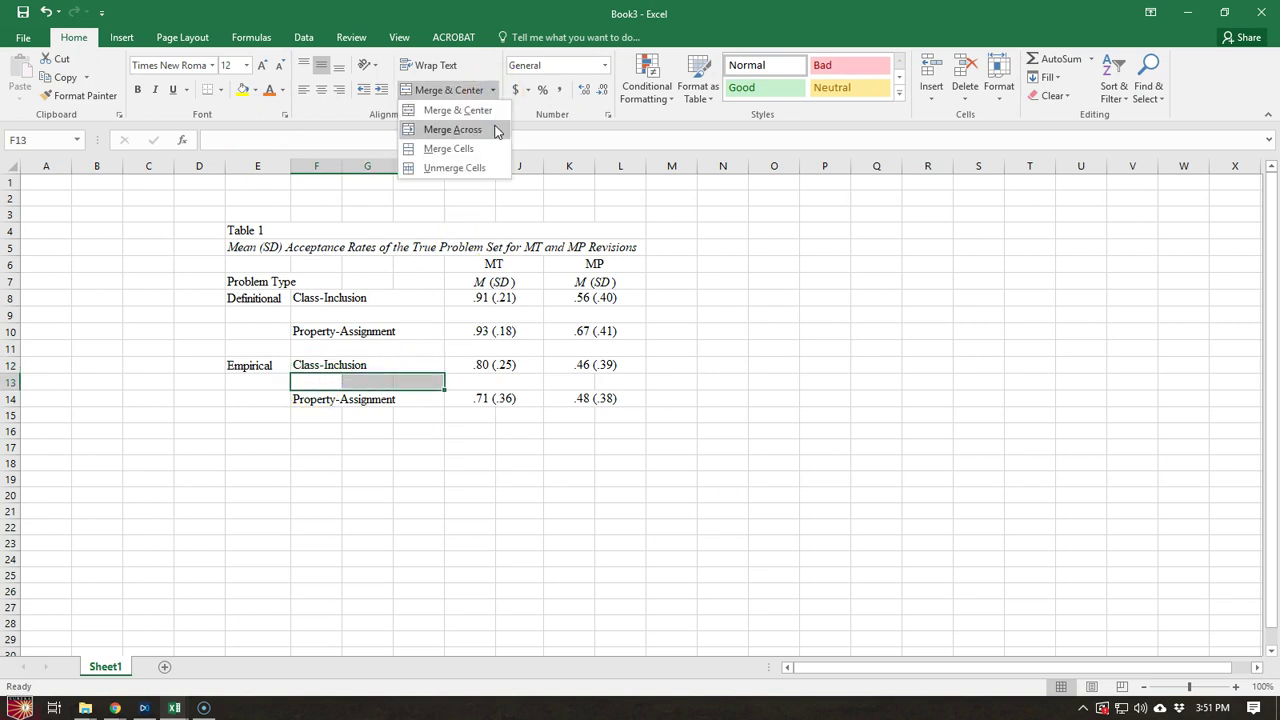
{"action": "left_click", "coordinate": [494, 129]}
{"action": "left_click_drag", "start_coordinate": [307, 400], "coordinate": [437, 399]}
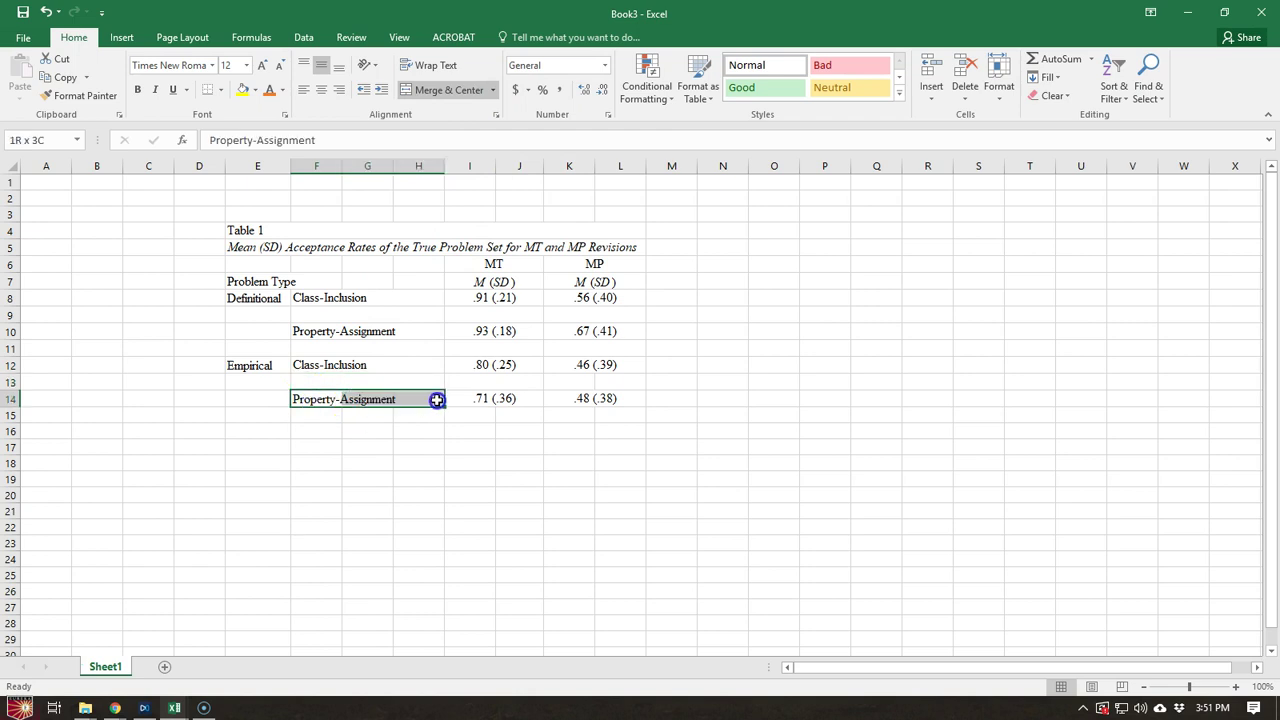
{"action": "left_click", "coordinate": [493, 90]}
{"action": "left_click", "coordinate": [488, 129]}
{"action": "left_click", "coordinate": [485, 447]}
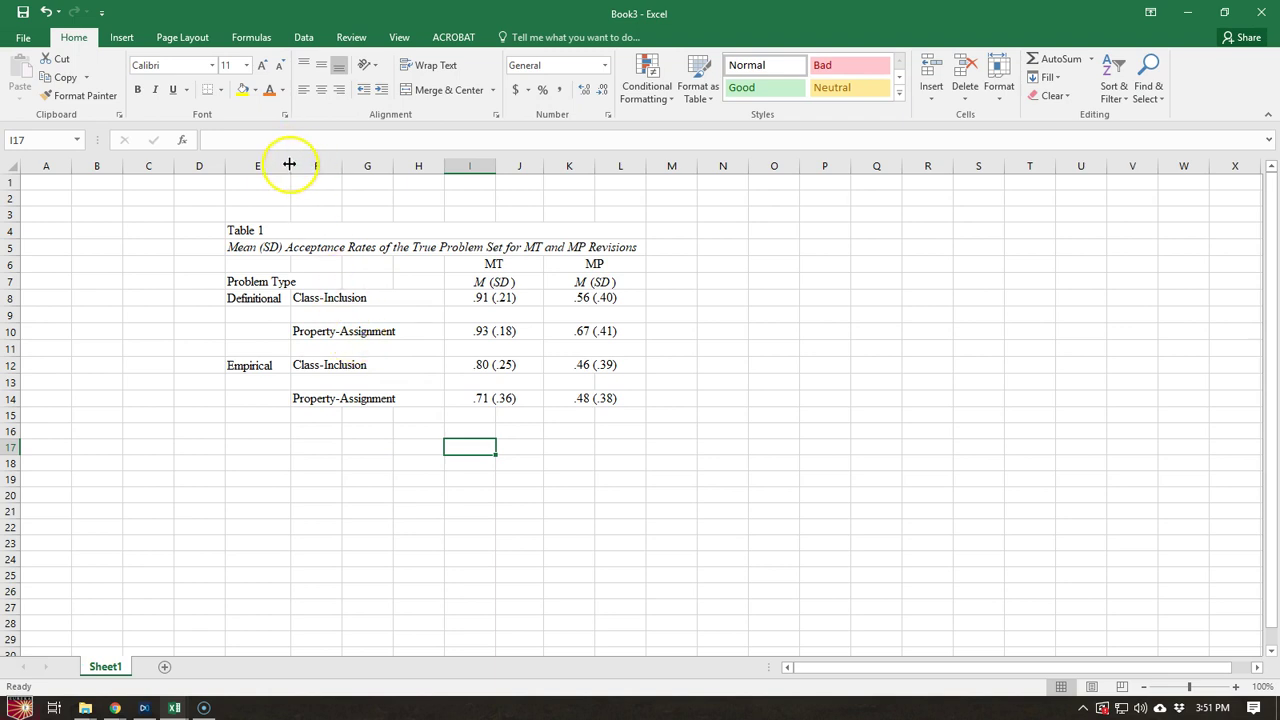
- Widen column E to 12.43 so the 'Problem Type' heading fits inside its cell
{"action": "left_click_drag", "start_coordinate": [289, 164], "coordinate": [298, 164]}
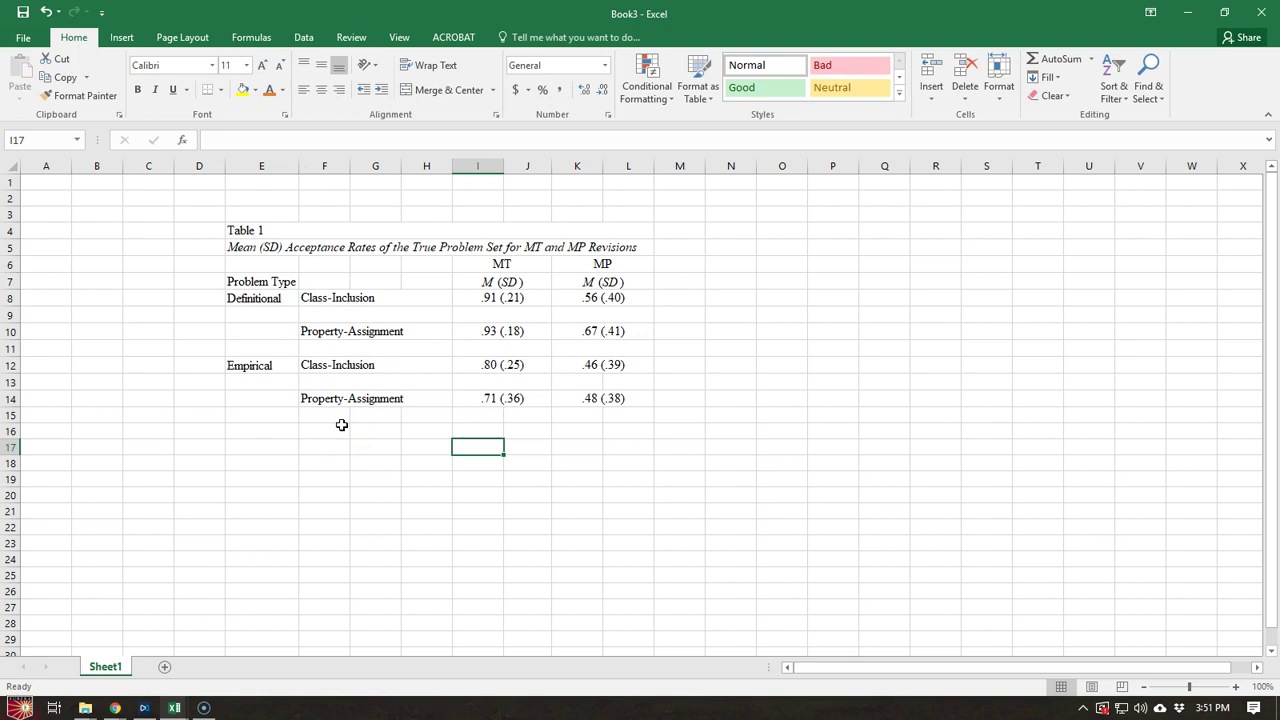
{"action": "left_click", "coordinate": [268, 281]}
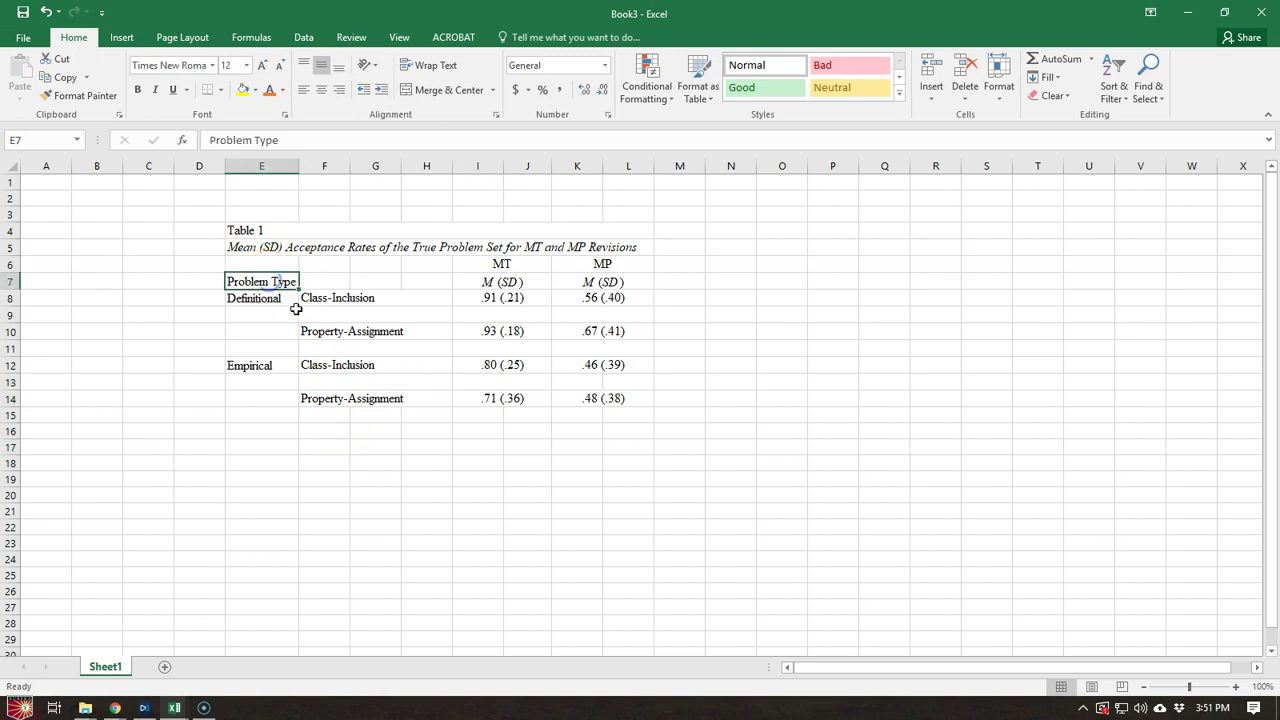
{"action": "left_click_drag", "start_coordinate": [339, 266], "coordinate": [430, 264]}
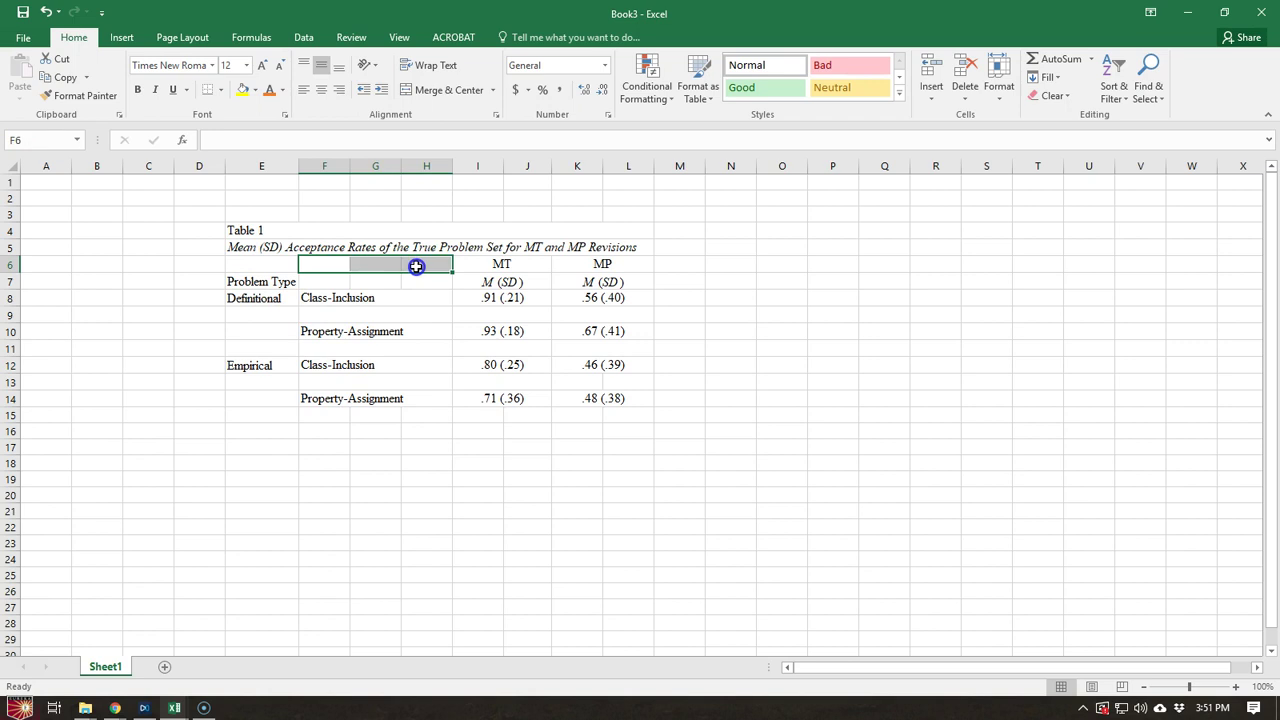
- Merge F6:H6 and F7:H7 each into one cell with Merge Across
{"action": "left_click", "coordinate": [493, 92]}
{"action": "left_click", "coordinate": [489, 126]}
{"action": "left_click", "coordinate": [336, 285]}
{"action": "left_click_drag", "start_coordinate": [336, 285], "coordinate": [414, 281]}
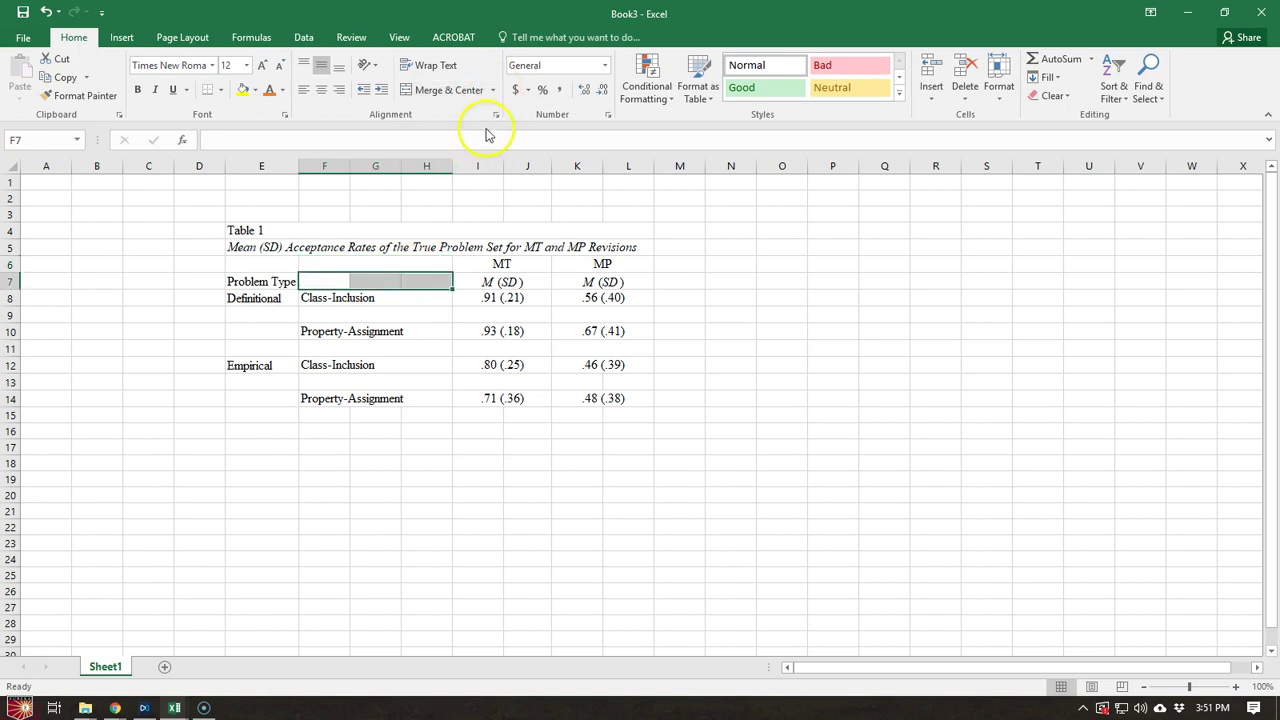
{"action": "left_click", "coordinate": [494, 91]}
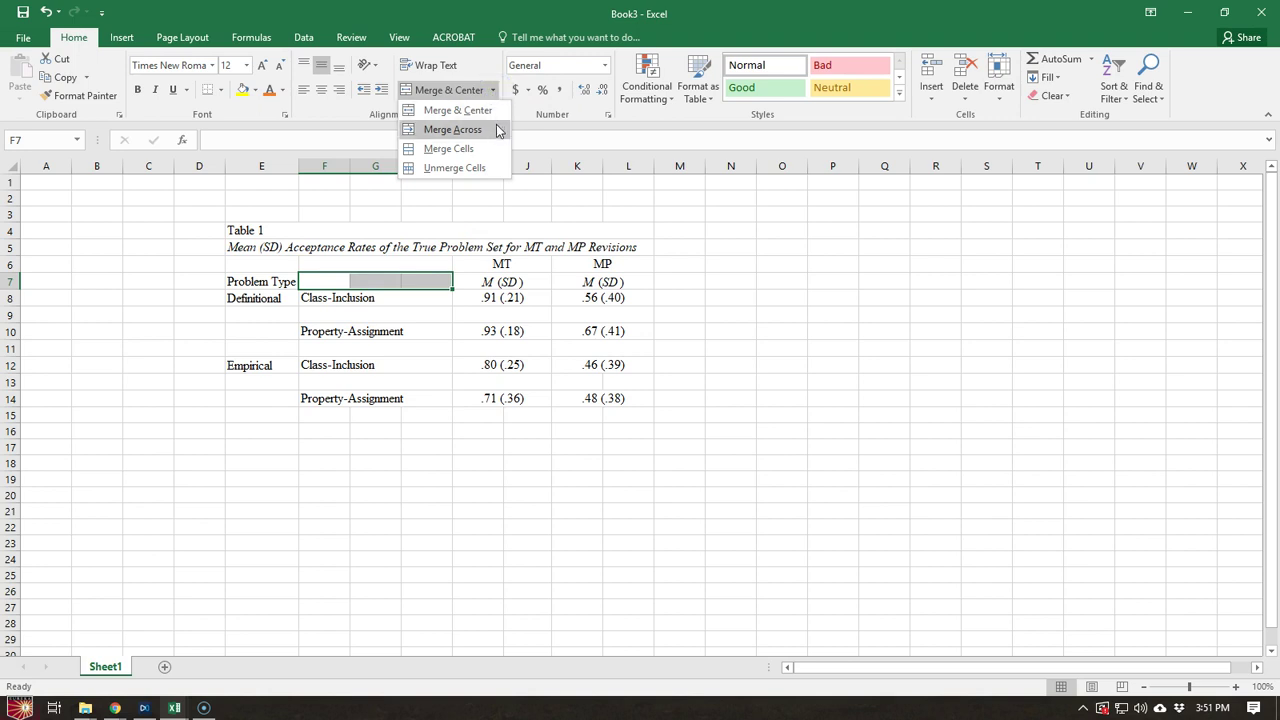
{"action": "left_click", "coordinate": [497, 130]}
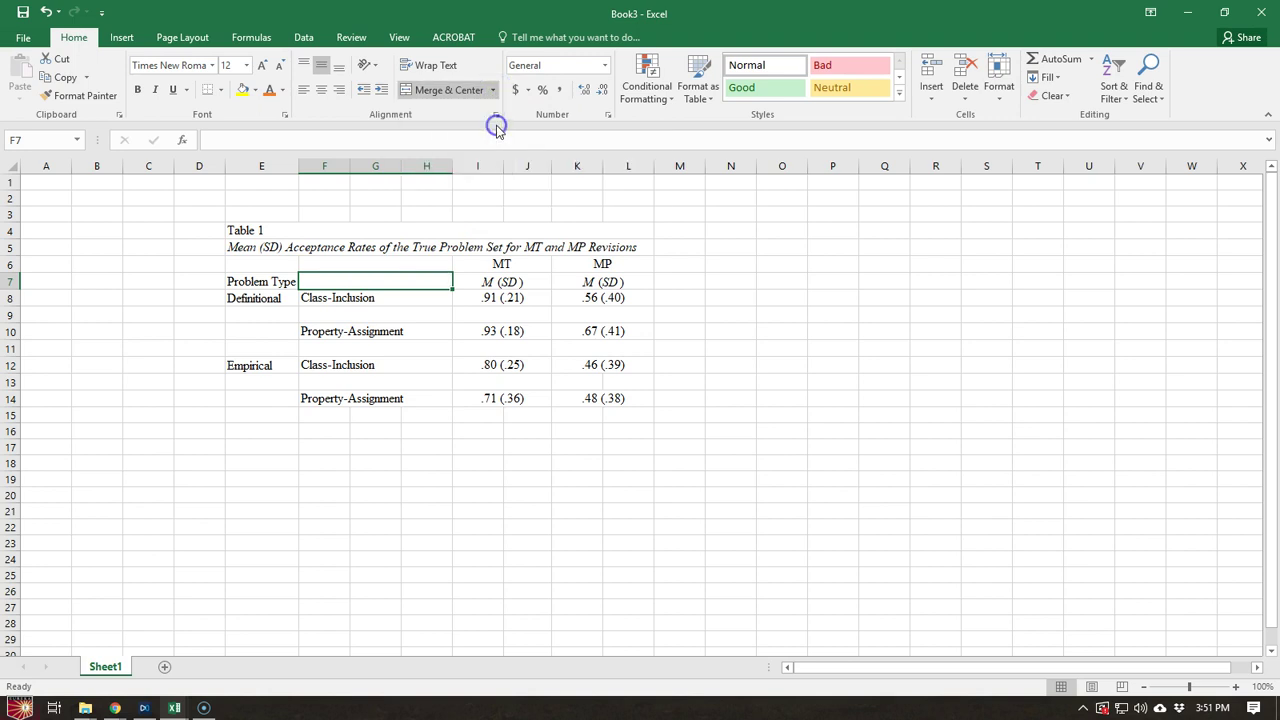
- Check that the header cells in rows 6 and 7 are merged across F:H
{"action": "left_click", "coordinate": [580, 404]}
{"action": "left_click", "coordinate": [407, 266]}
{"action": "key", "text": "Down"}
{"action": "key", "text": "Down"}
{"action": "key", "text": "Down"}
{"action": "key", "text": "Down"}
{"action": "key", "text": "Down"}
{"action": "key", "text": "Down"}
{"action": "key", "text": "Down"}
{"action": "key", "text": "Down"}
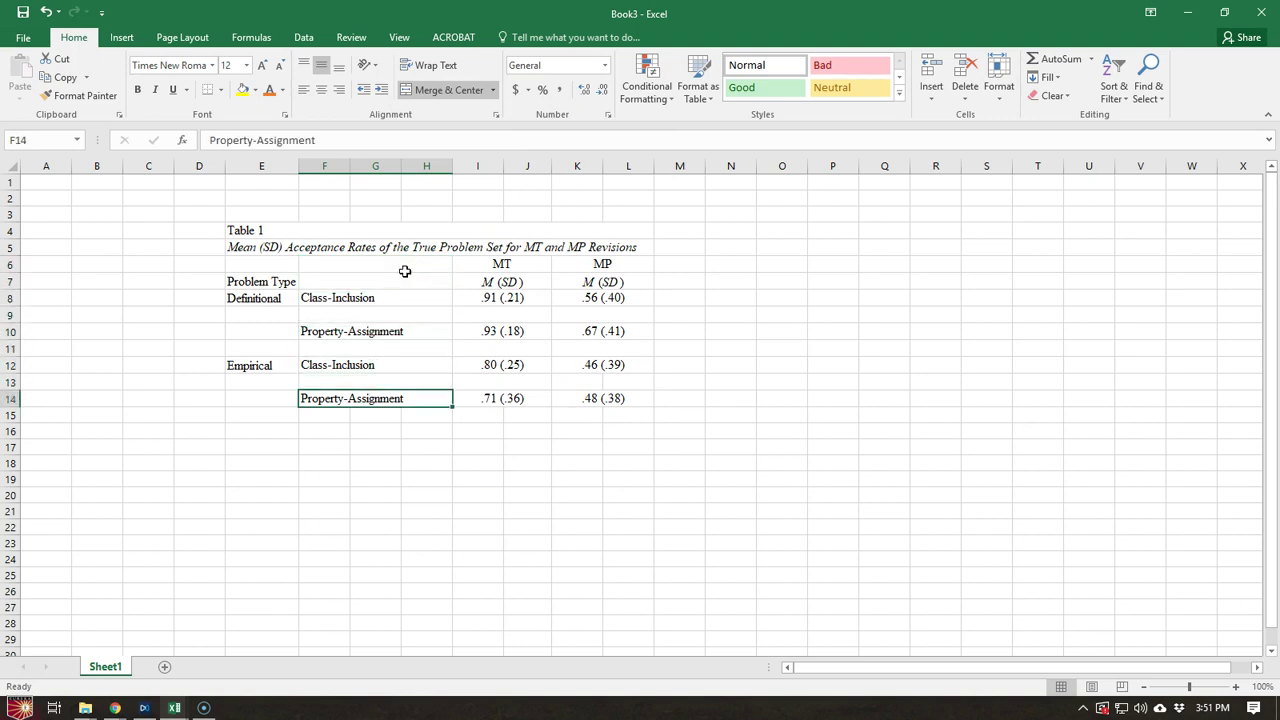
- Select the full Table 1 range from E4 to L14
{"action": "left_click", "coordinate": [624, 421]}
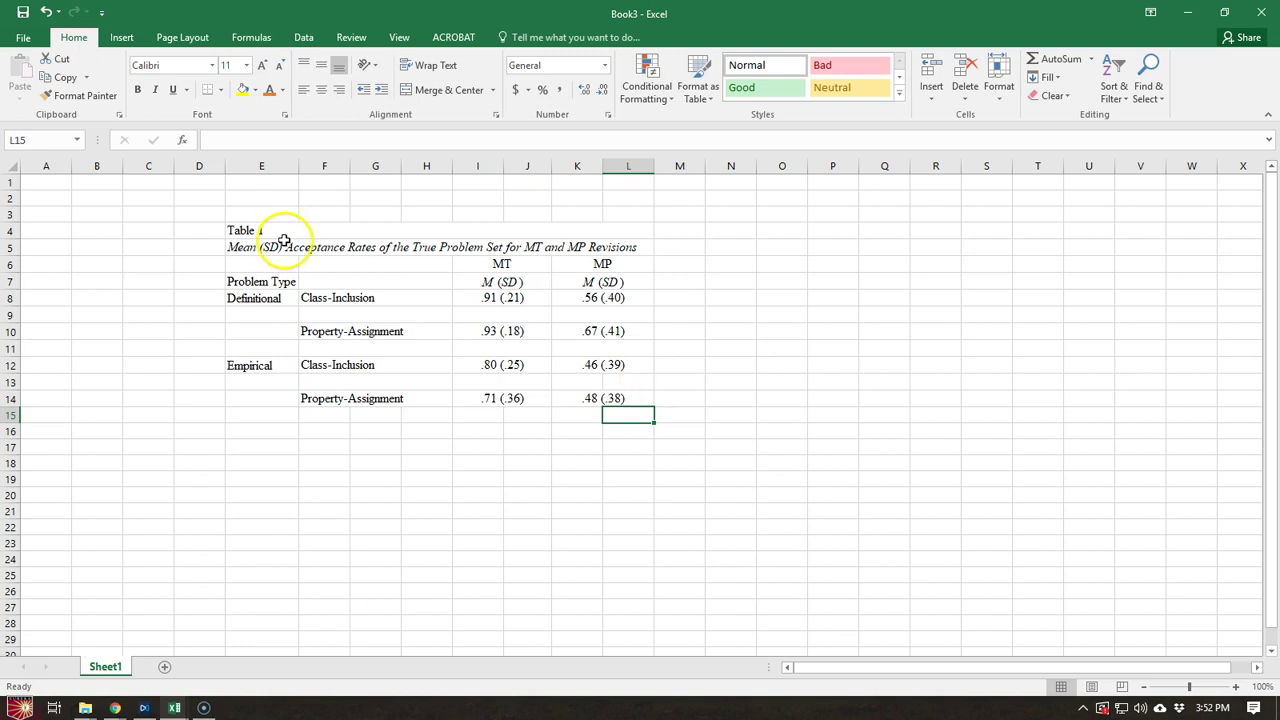
{"action": "left_click_drag", "start_coordinate": [257, 234], "coordinate": [268, 400]}
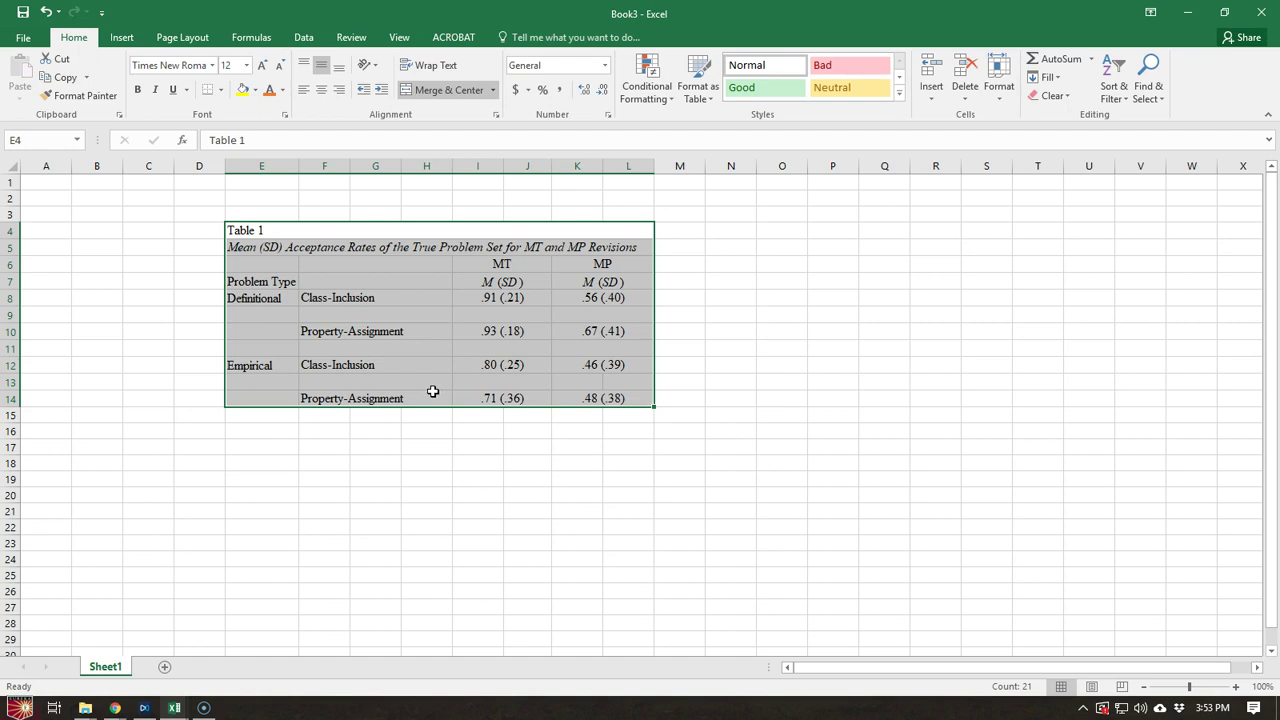
- Set the Borders line colour to white
{"action": "left_click", "coordinate": [223, 92]}
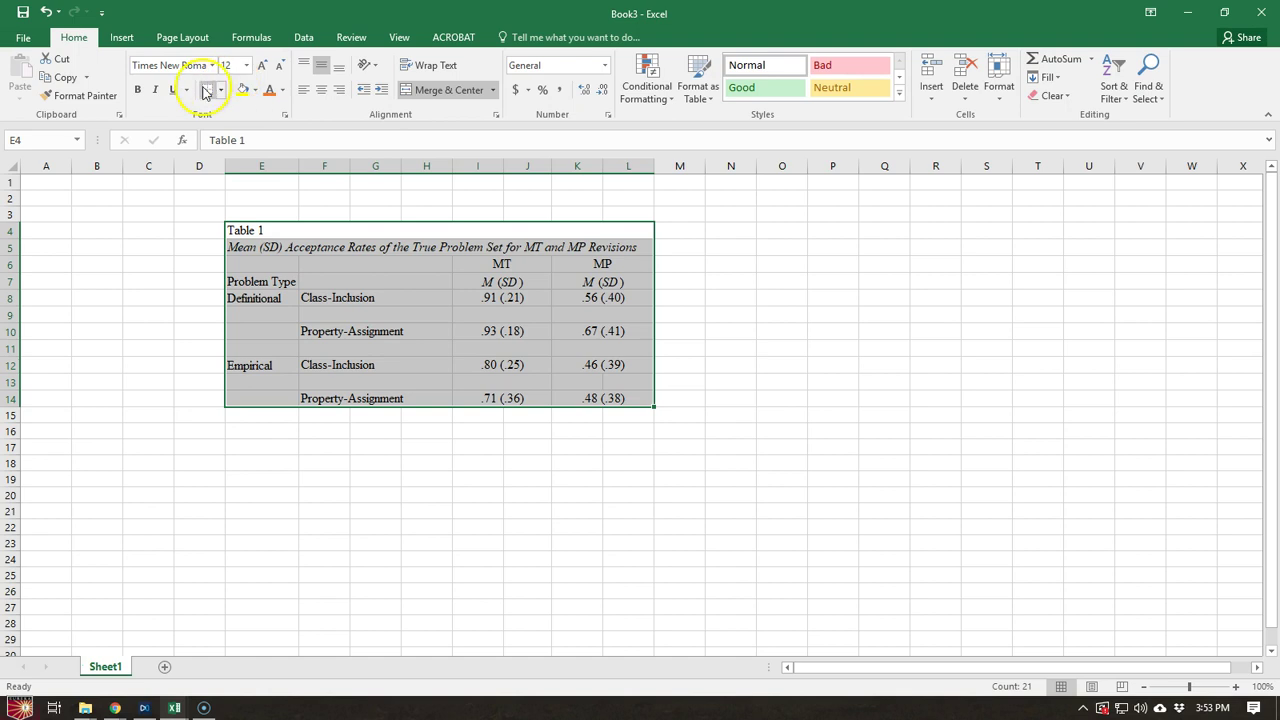
{"action": "left_click", "coordinate": [222, 90]}
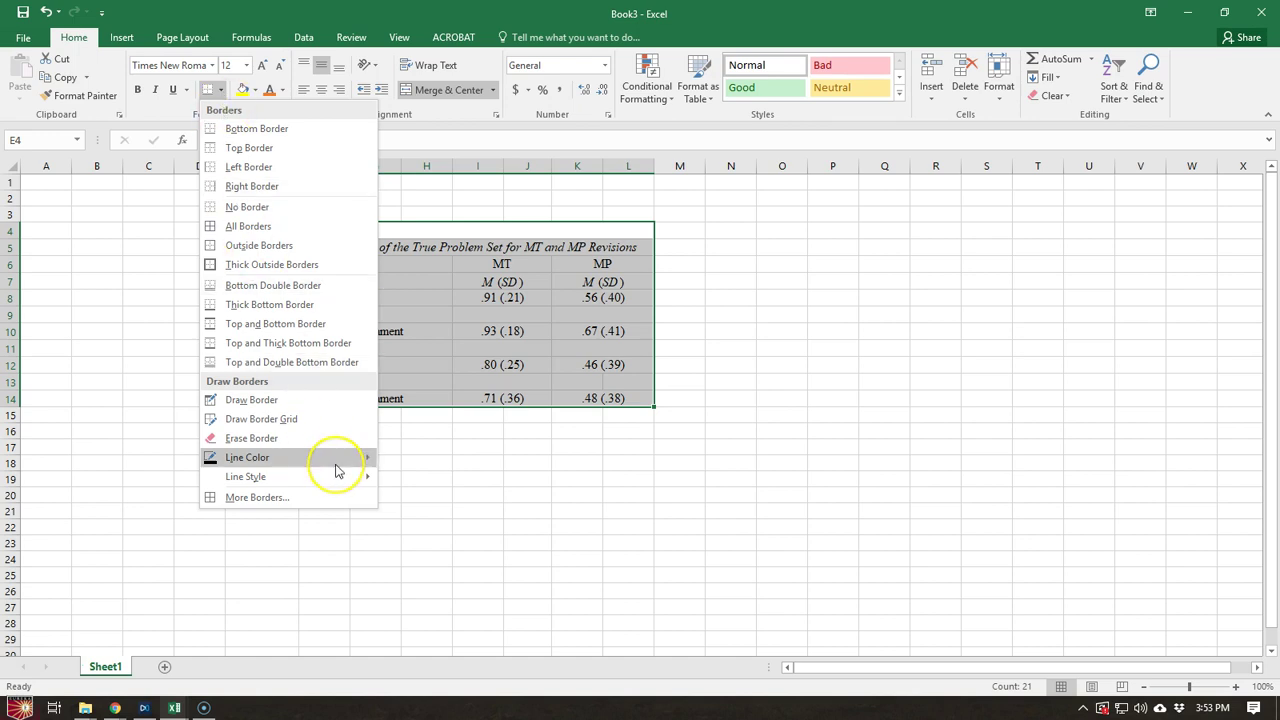
{"action": "mouse_move", "coordinate": [337, 470]}
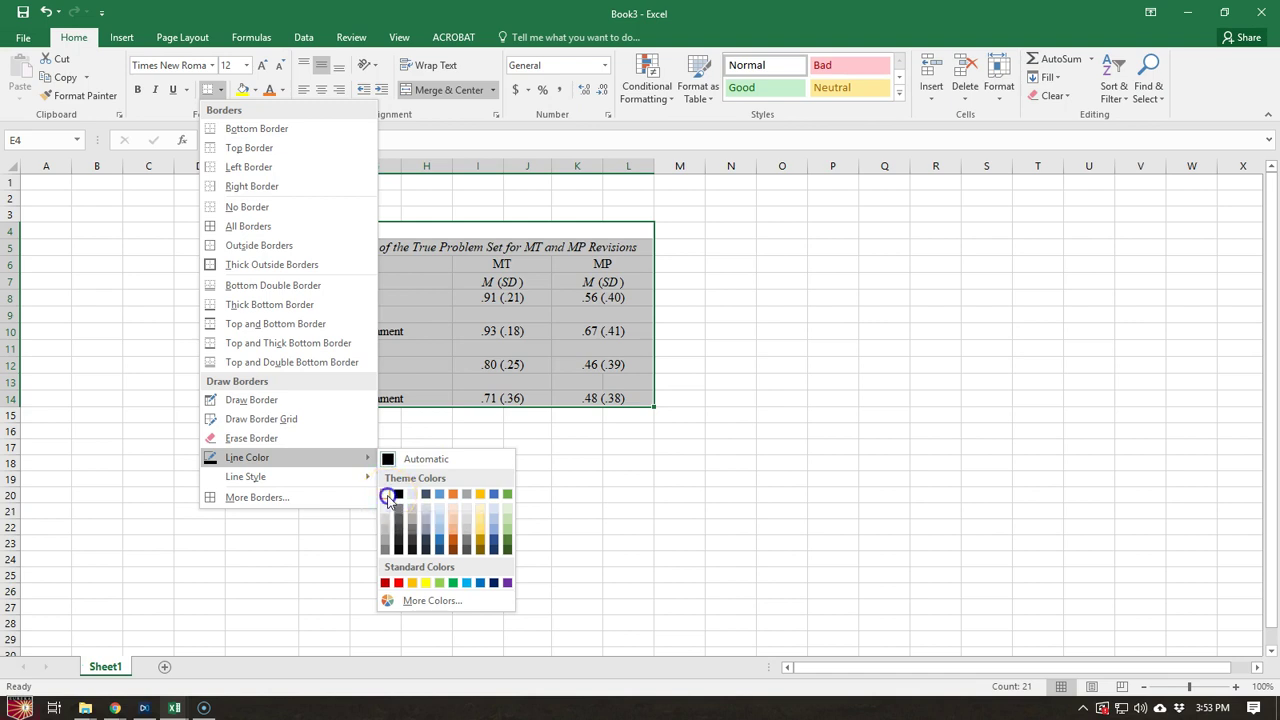
{"action": "left_click", "coordinate": [387, 496]}
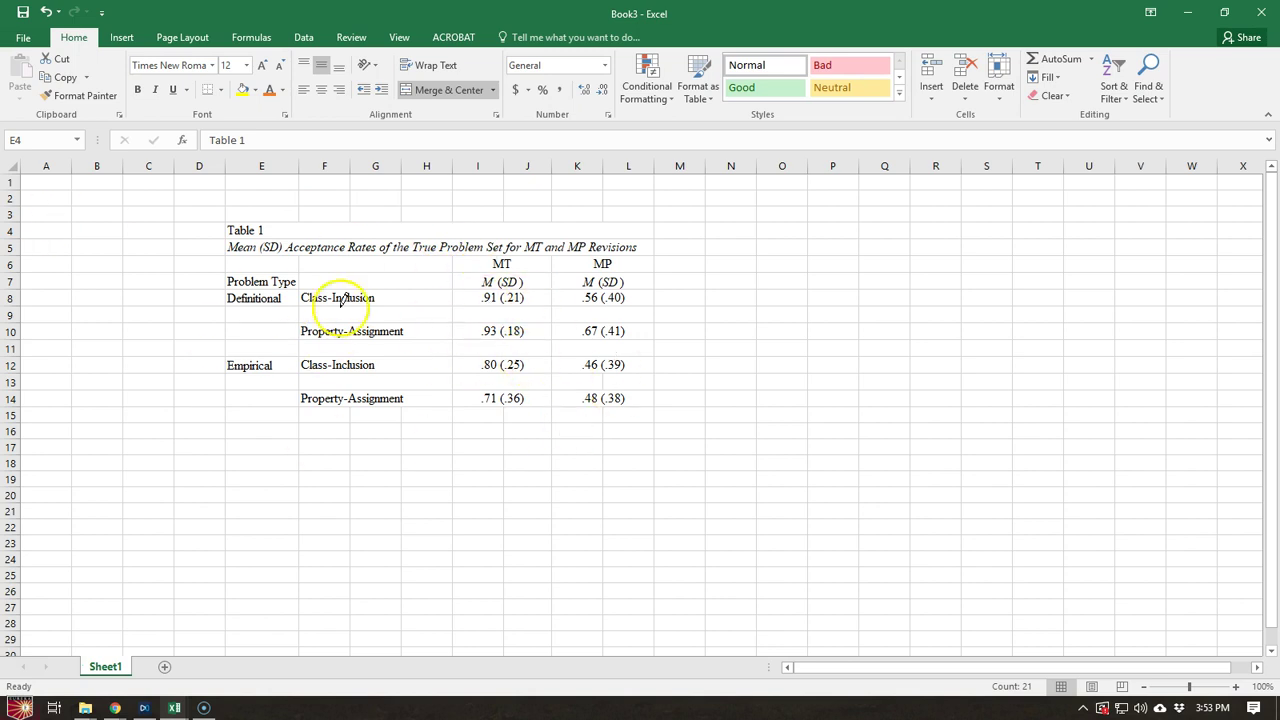
{"action": "left_click", "coordinate": [222, 90]}
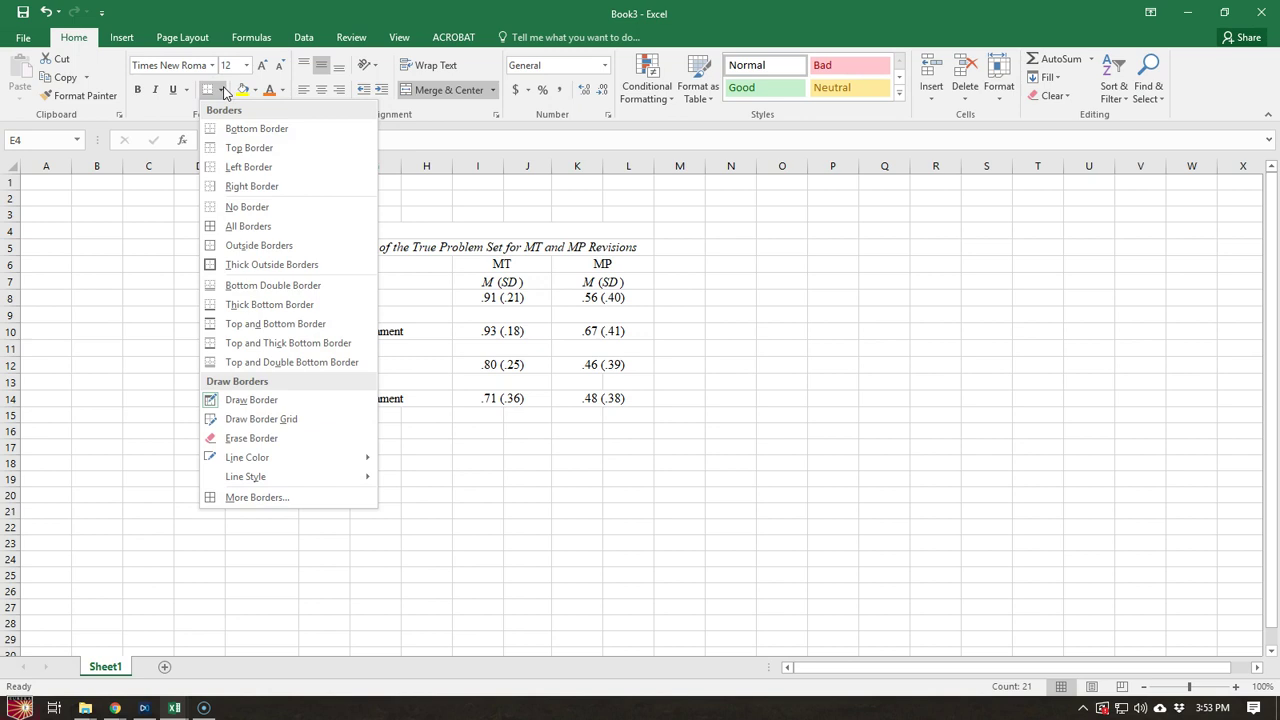
- Apply white All Borders to E4:L14 so gridlines disappear inside the table
{"action": "left_click", "coordinate": [224, 91]}
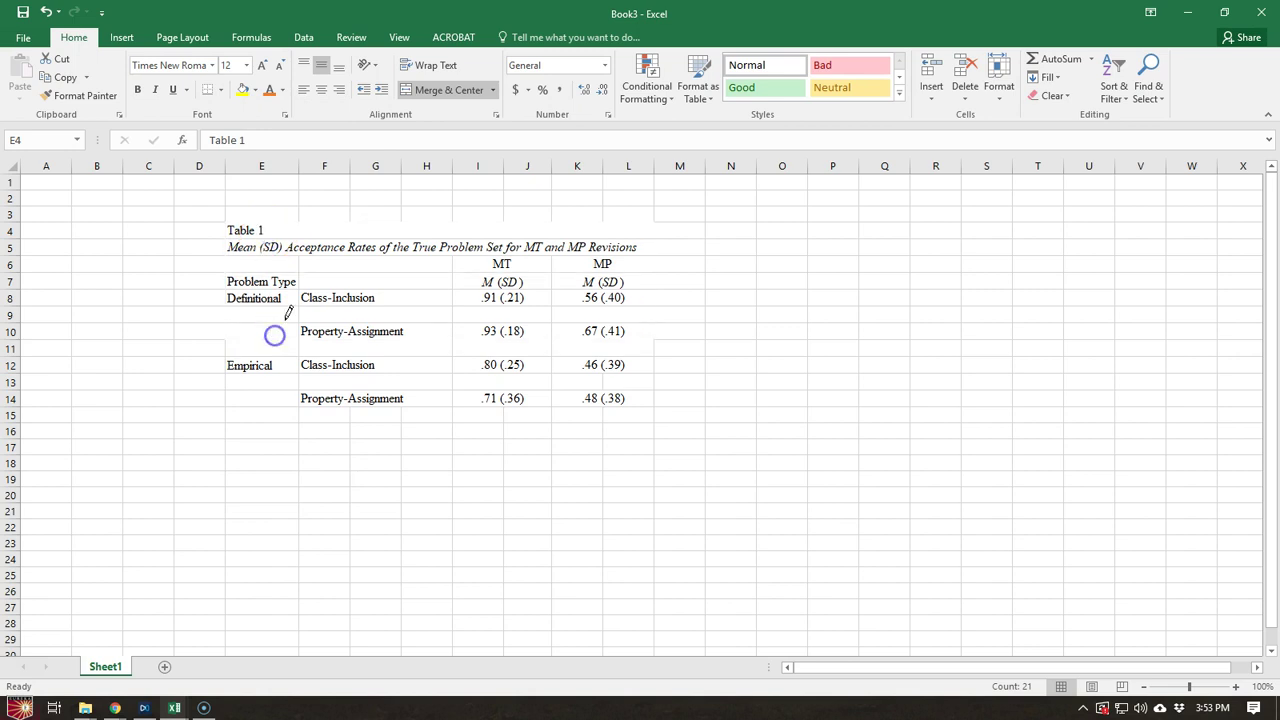
{"action": "left_click", "coordinate": [335, 212]}
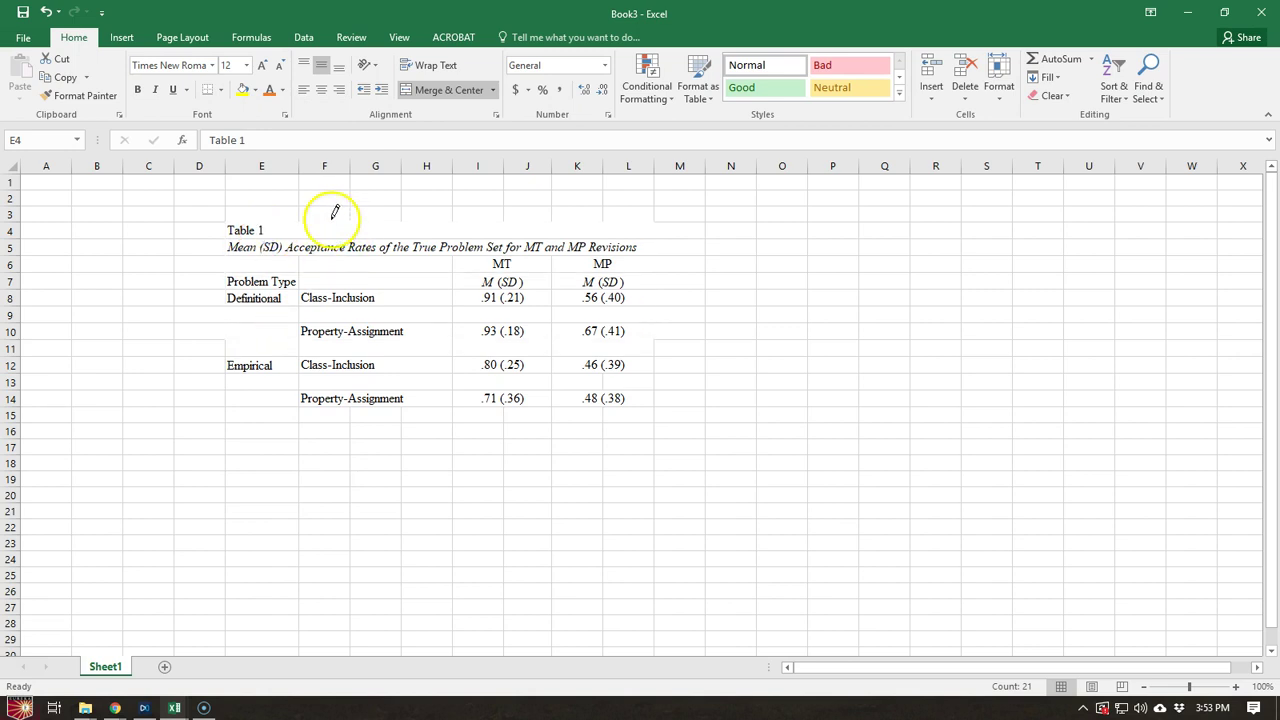
{"action": "left_click", "coordinate": [222, 90]}
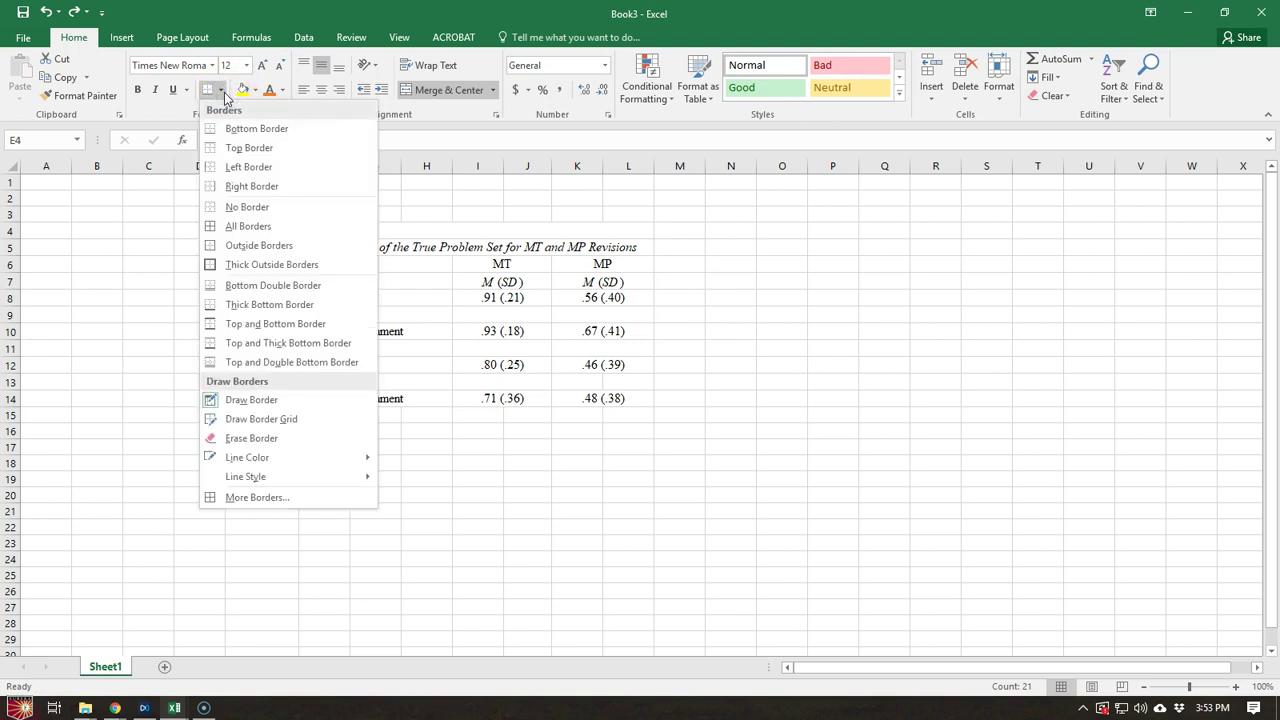
{"action": "left_click", "coordinate": [285, 224]}
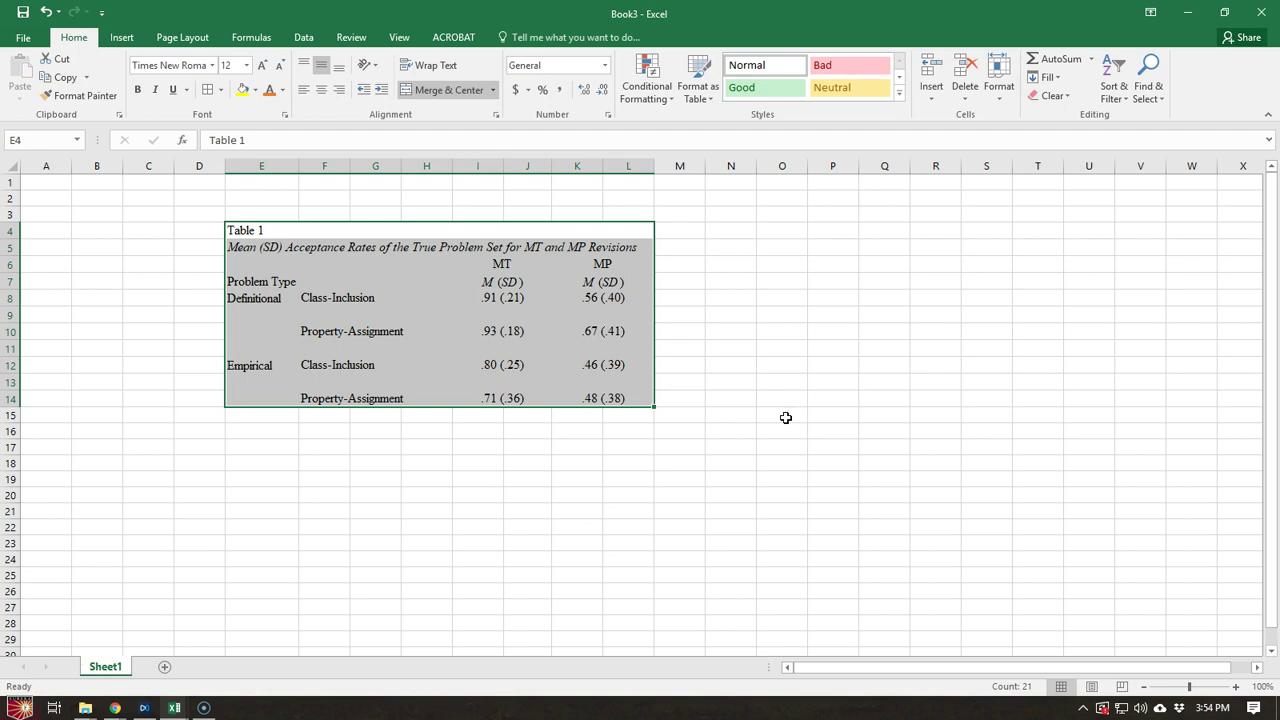
{"action": "left_click", "coordinate": [690, 385]}
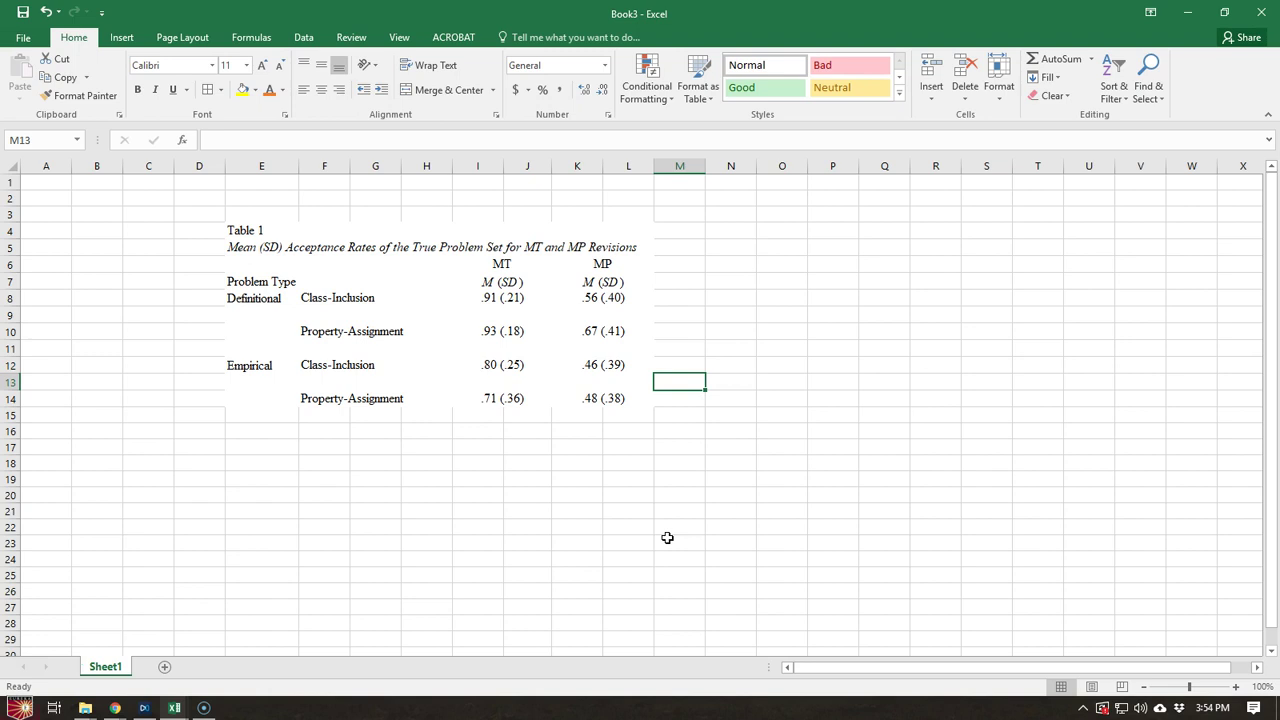
- Switch the border colour to black and add a bottom border under the caption in E5
{"action": "left_click", "coordinate": [248, 247]}
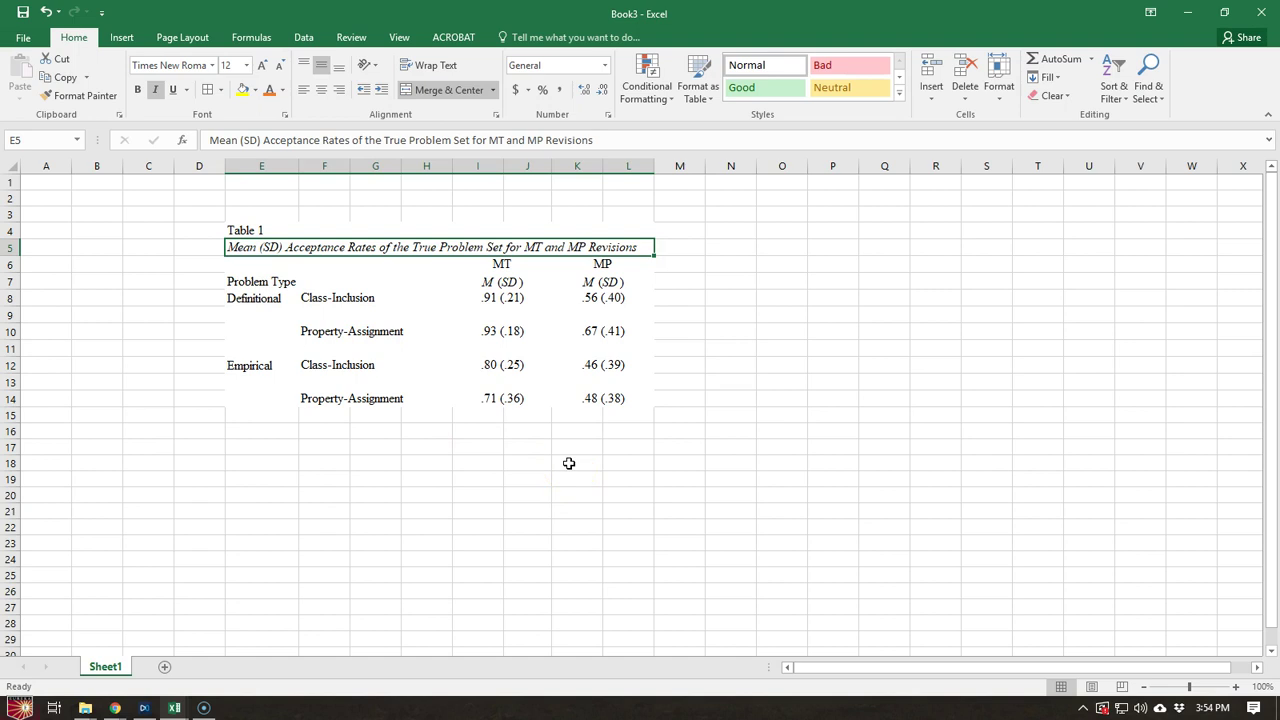
{"action": "left_click", "coordinate": [219, 90]}
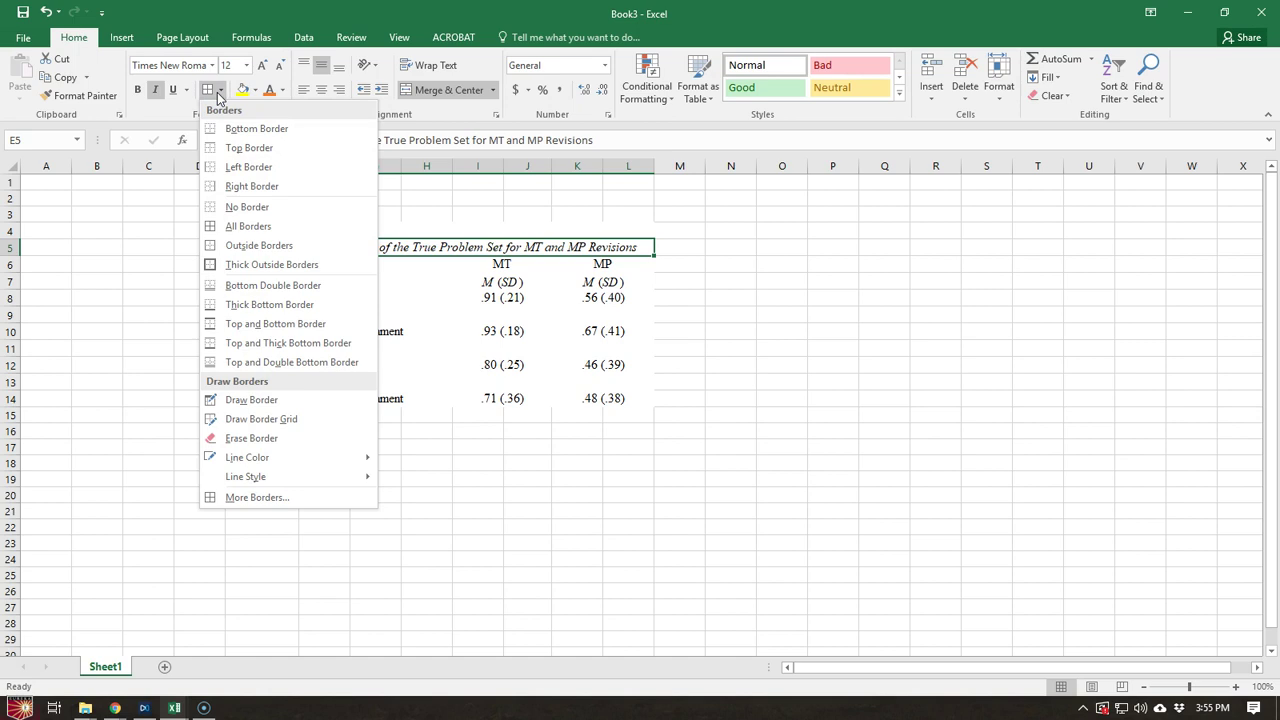
{"action": "left_click", "coordinate": [256, 129]}
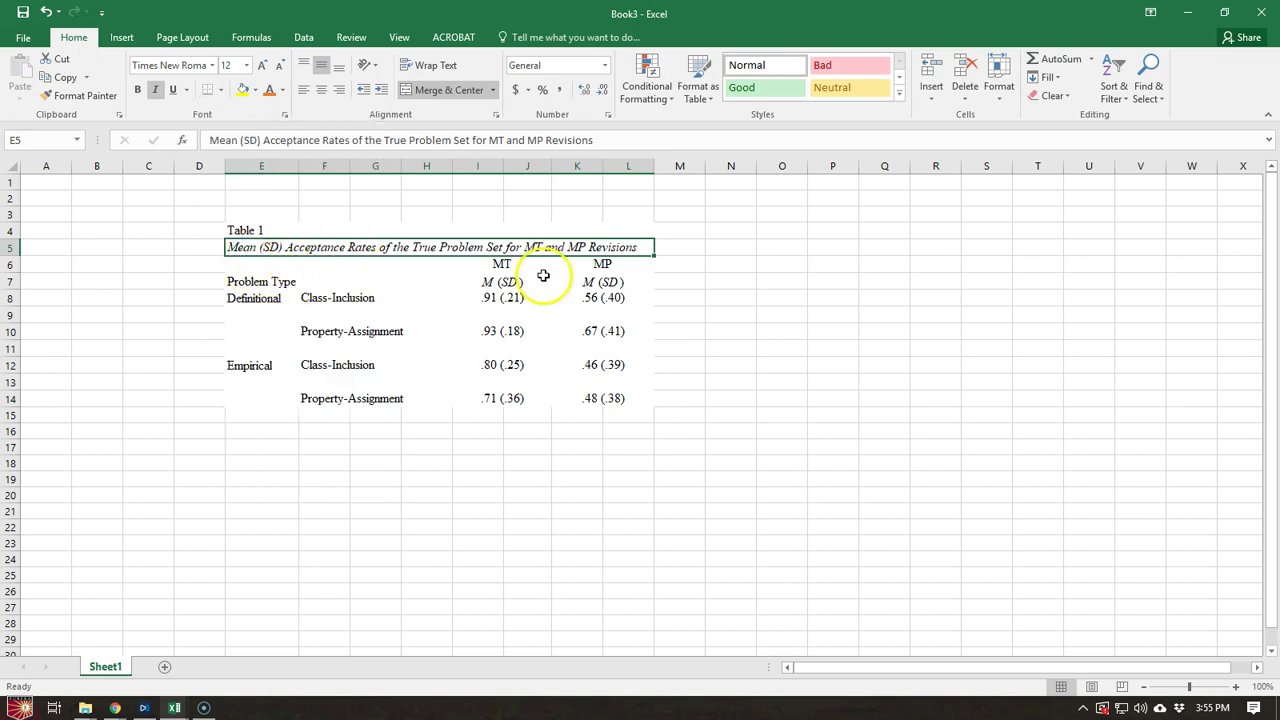
{"action": "left_click", "coordinate": [222, 89]}
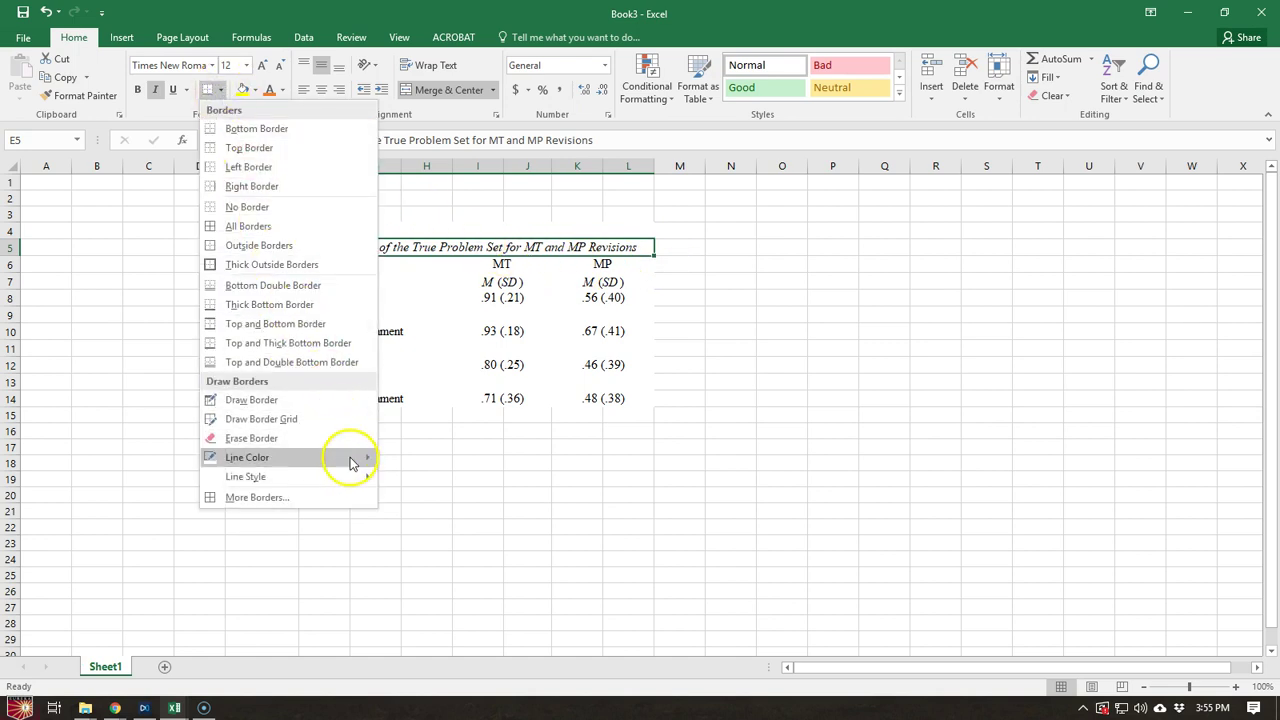
{"action": "mouse_move", "coordinate": [350, 460]}
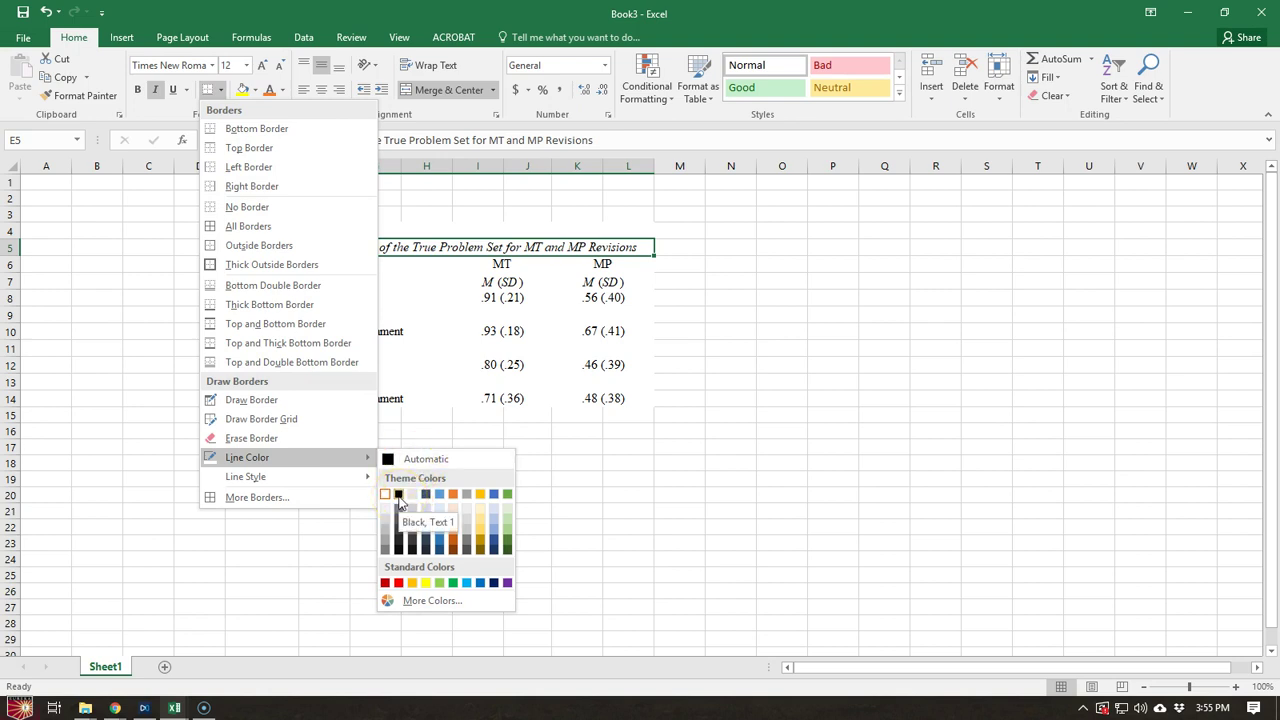
{"action": "left_click", "coordinate": [417, 458]}
{"action": "left_click", "coordinate": [349, 254]}
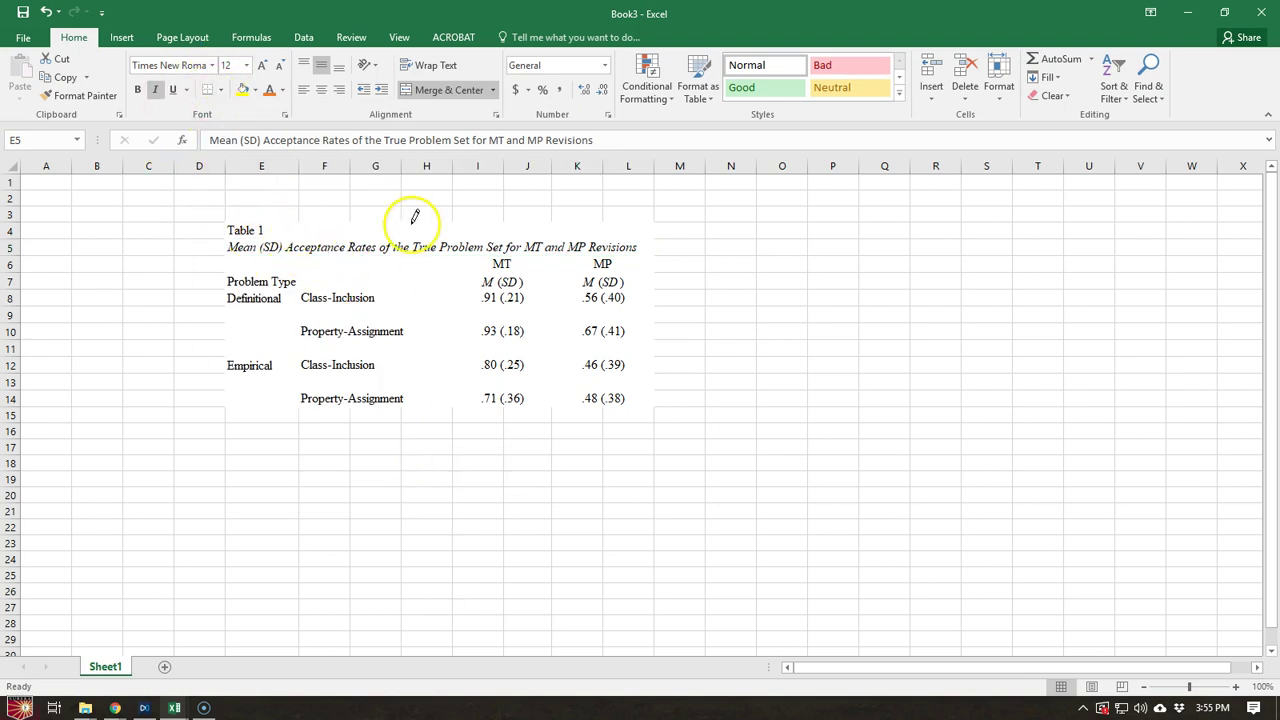
{"action": "left_click", "coordinate": [208, 93]}
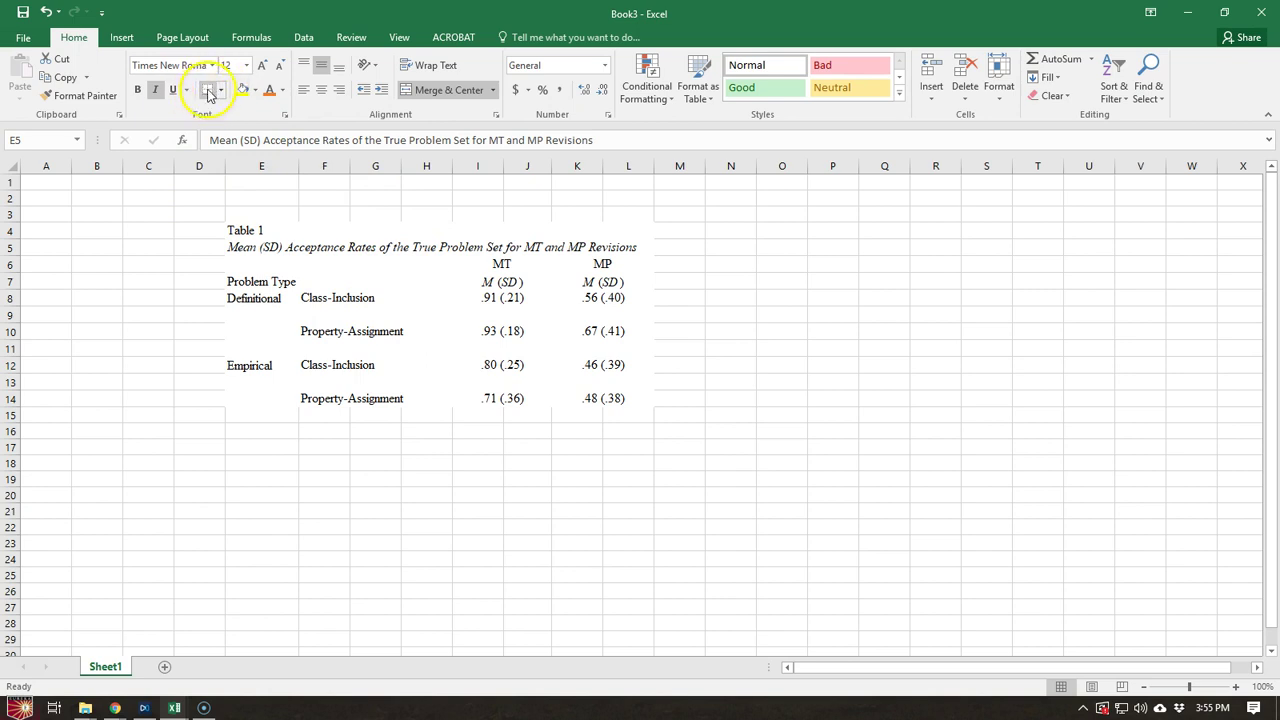
{"action": "left_click", "coordinate": [209, 91]}
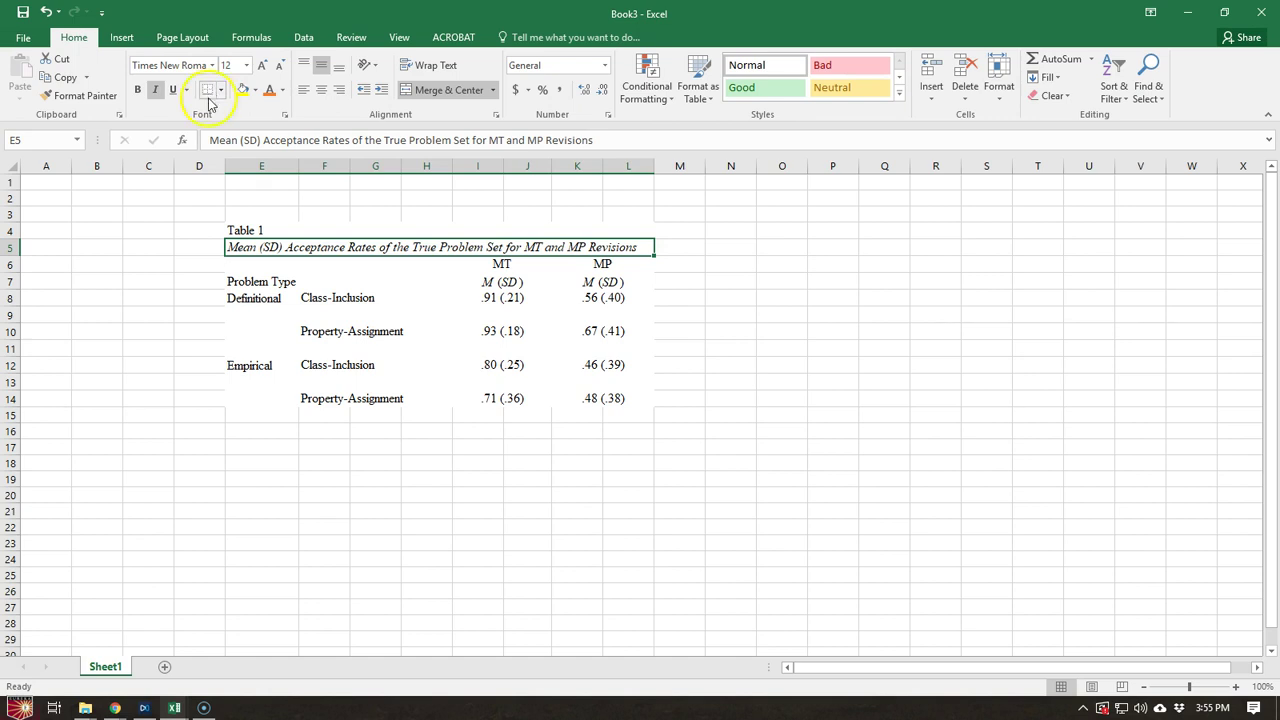
{"action": "left_click", "coordinate": [283, 449]}
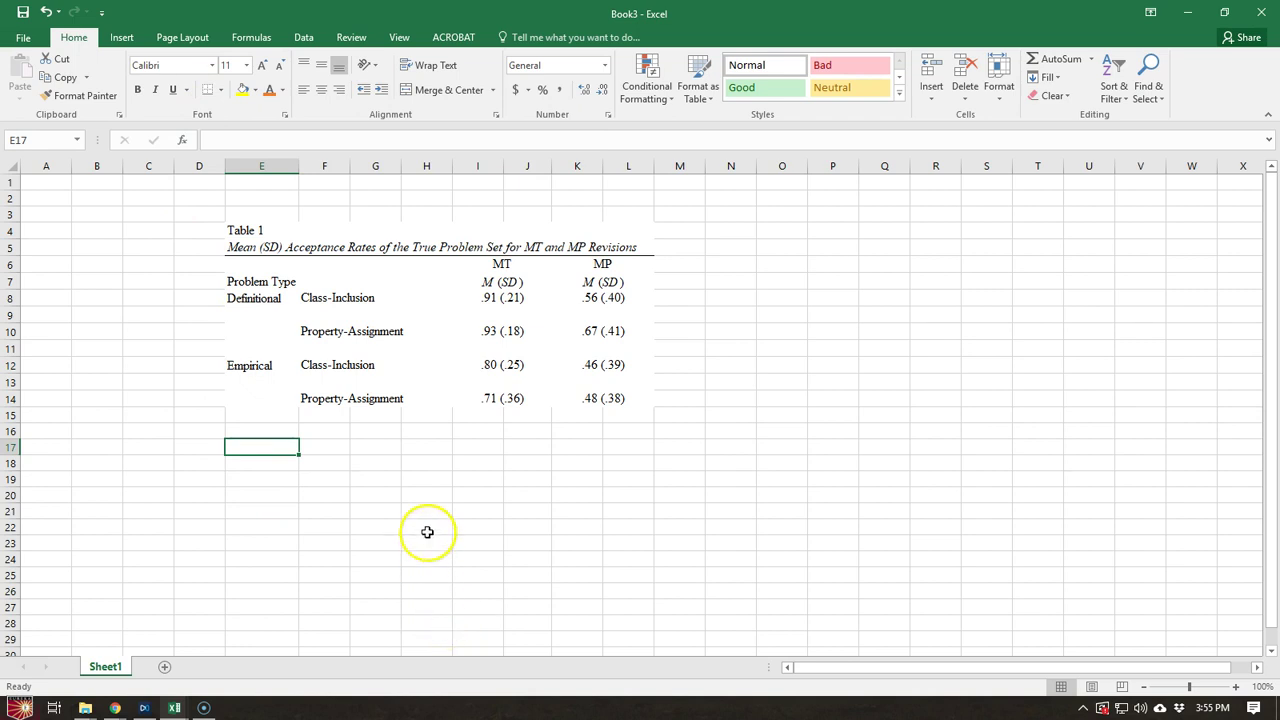
- Add a black bottom border under the row 7 headers, E7:L7
{"action": "left_click", "coordinate": [262, 286]}
{"action": "left_click_drag", "start_coordinate": [270, 284], "coordinate": [594, 283]}
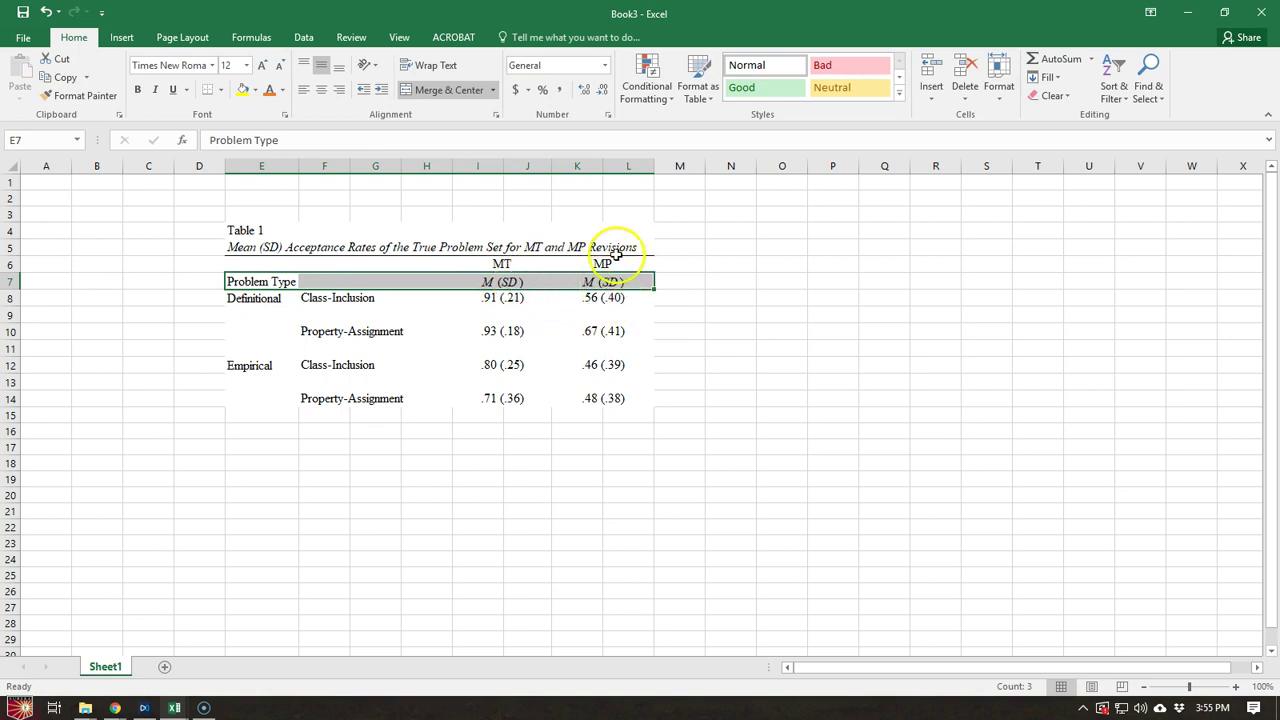
{"action": "left_click", "coordinate": [209, 96]}
{"action": "left_click", "coordinate": [321, 448]}
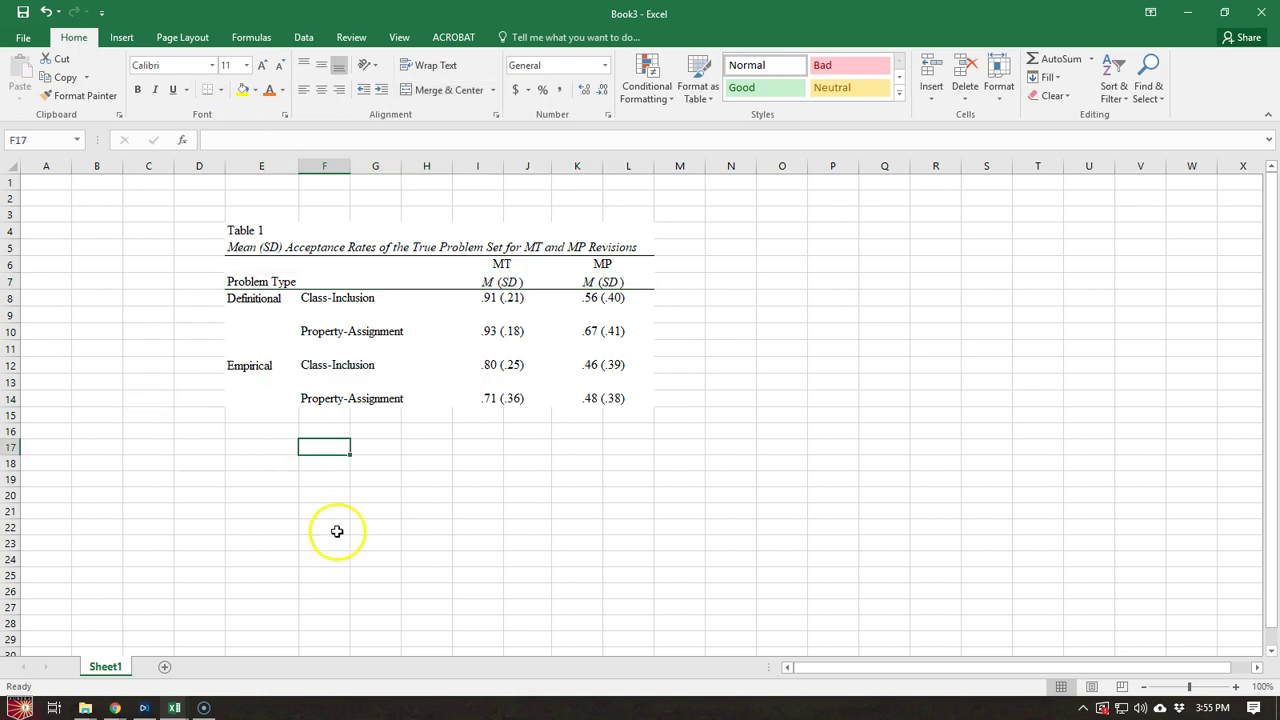
- Add a black bottom border under the last table row, E14:L14
{"action": "left_click_drag", "start_coordinate": [249, 403], "coordinate": [597, 400]}
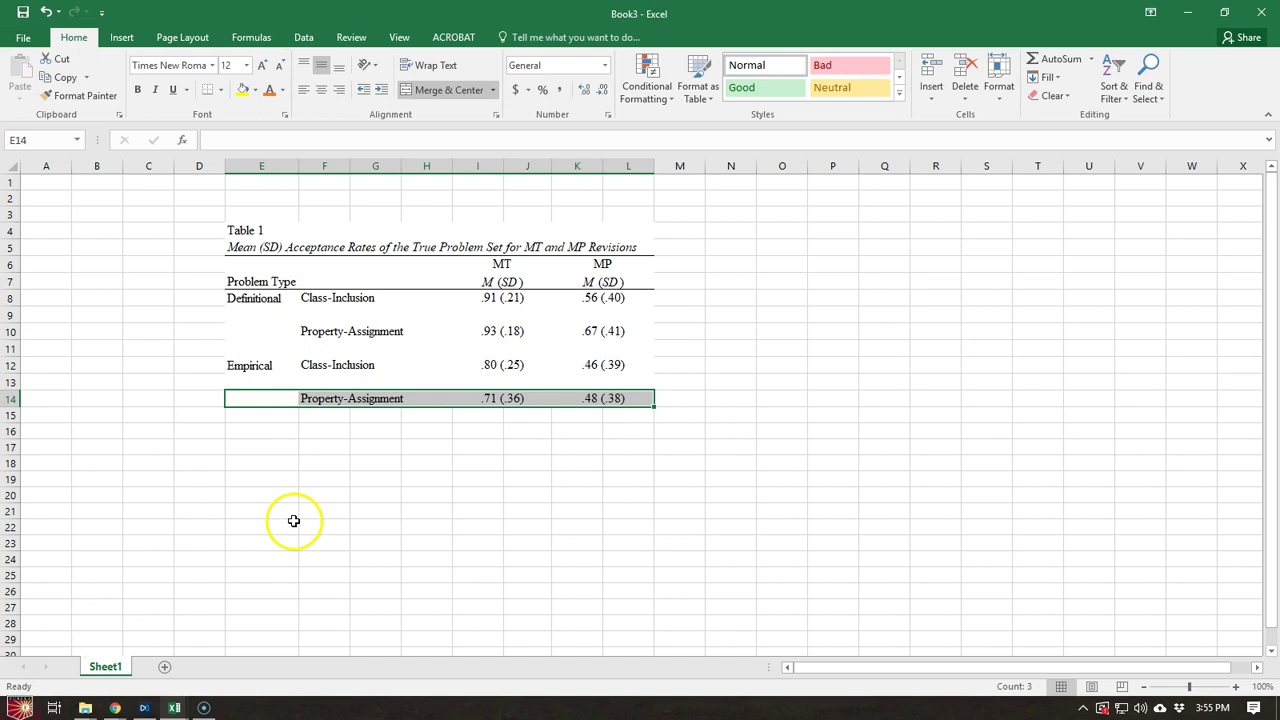
{"action": "left_click", "coordinate": [208, 91]}
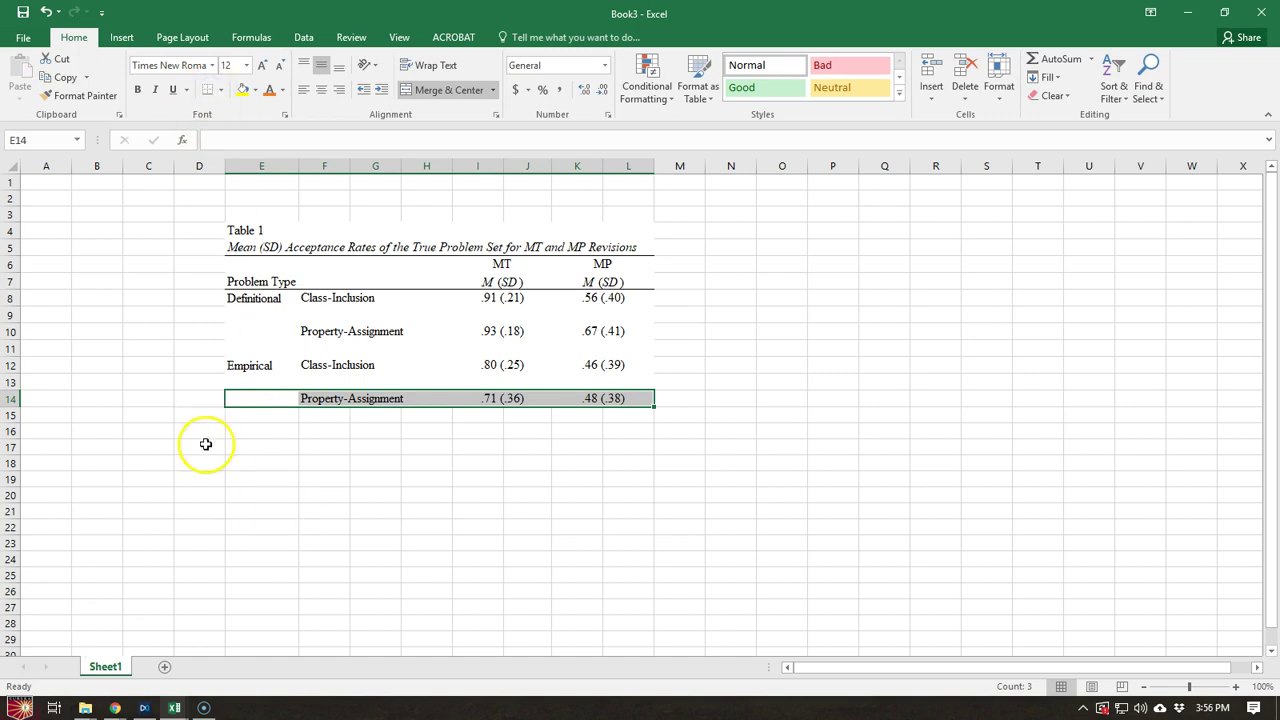
{"action": "left_click", "coordinate": [371, 485]}
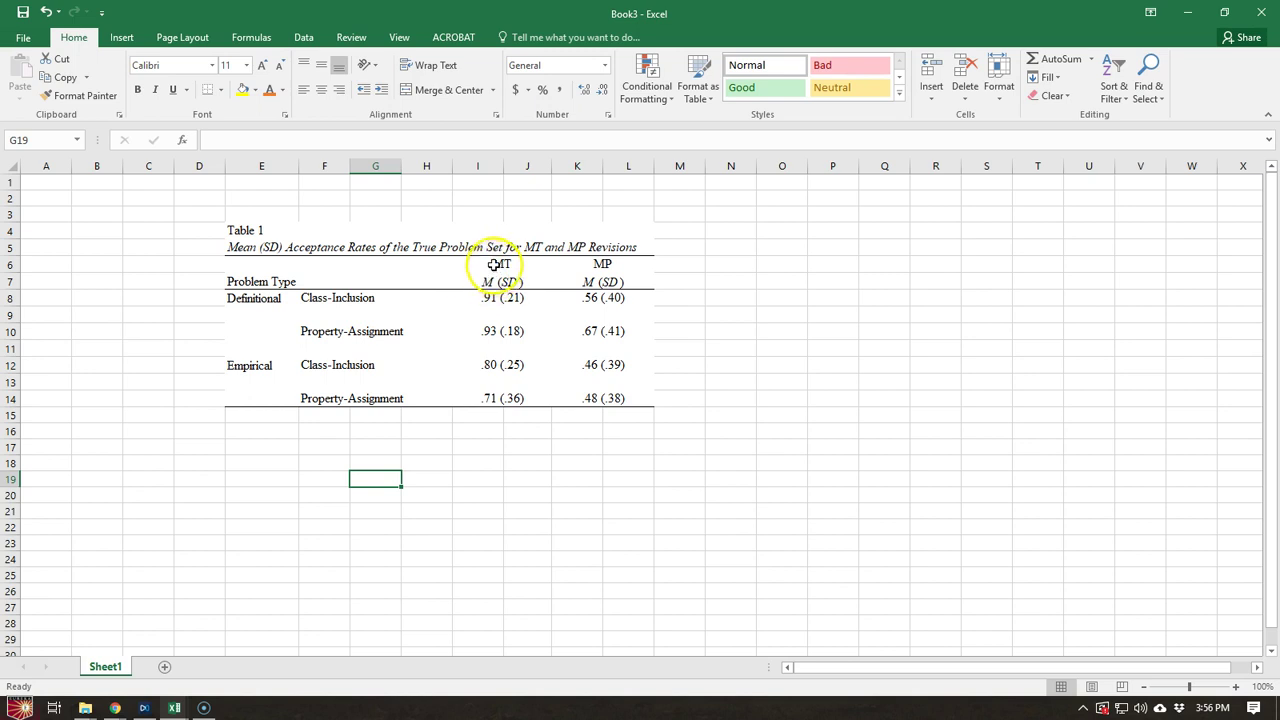
- Add a black rule under the MT and MP headings (I6:L6), then reselect E4:L14
{"action": "left_click_drag", "start_coordinate": [492, 264], "coordinate": [590, 265]}
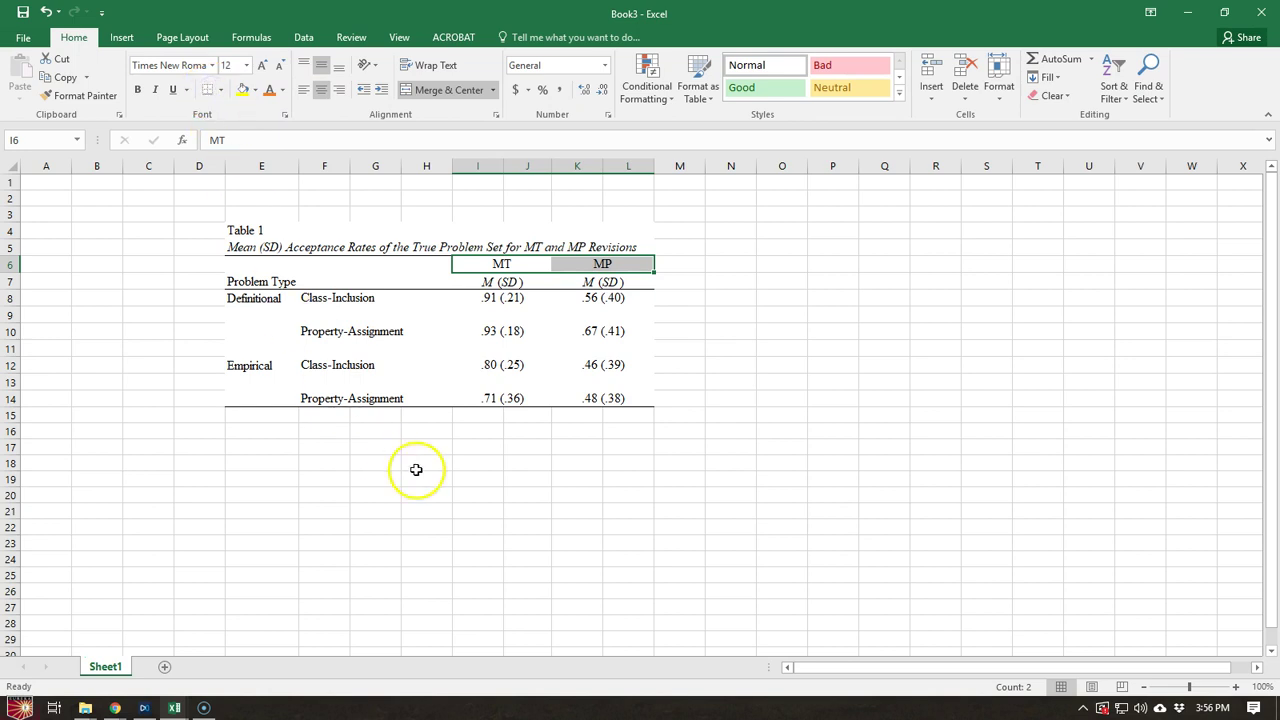
{"action": "left_click", "coordinate": [535, 432]}
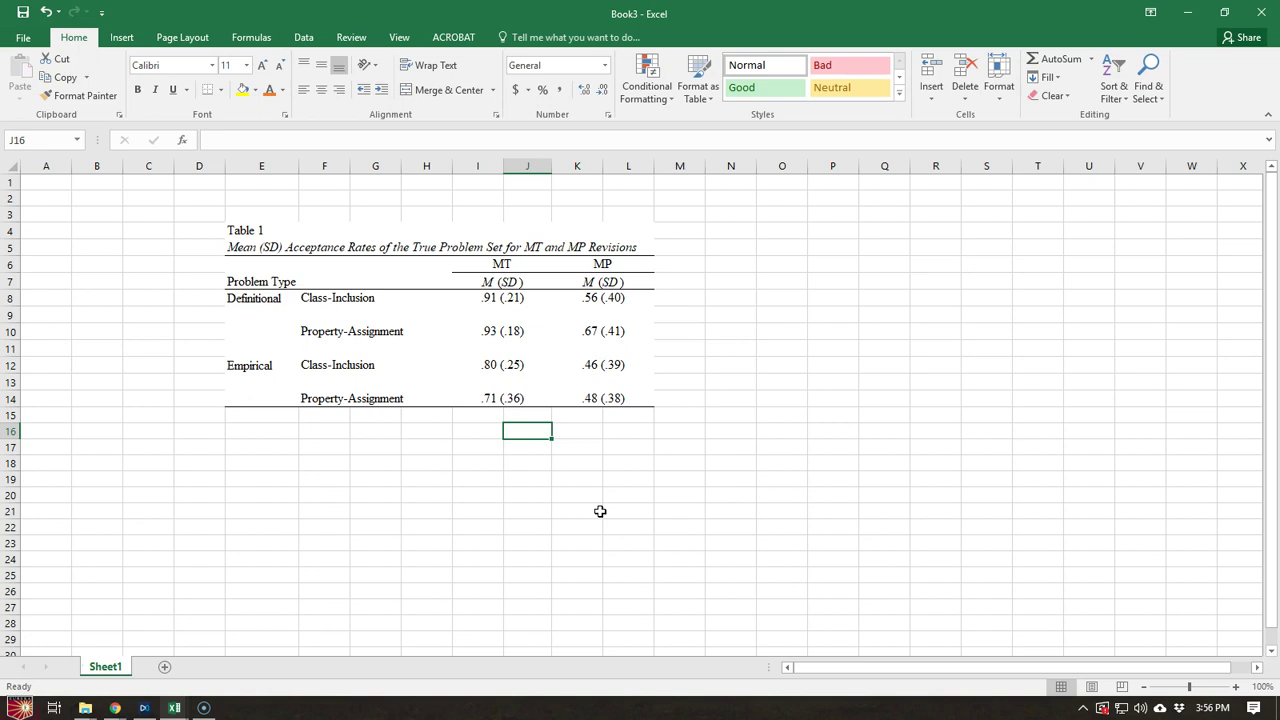
{"action": "left_click", "coordinate": [256, 299]}
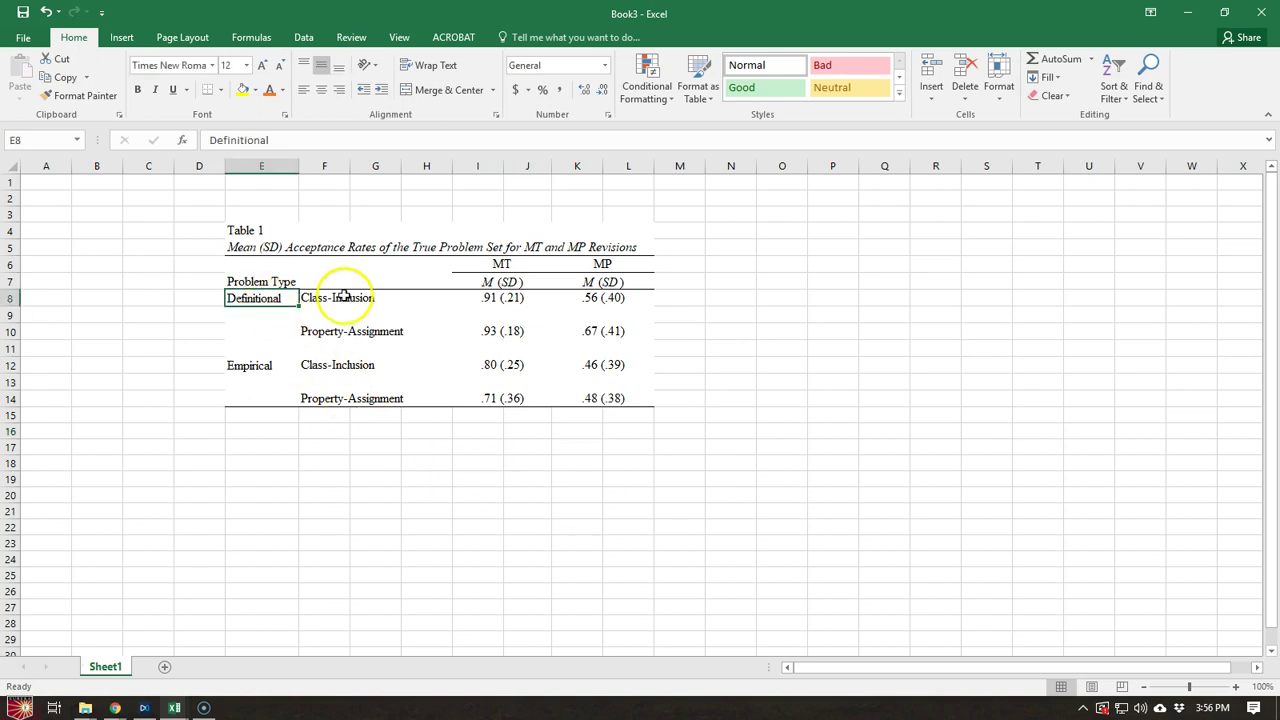
{"action": "left_click", "coordinate": [342, 297]}
{"action": "left_click", "coordinate": [500, 265]}
{"action": "left_click", "coordinate": [490, 302]}
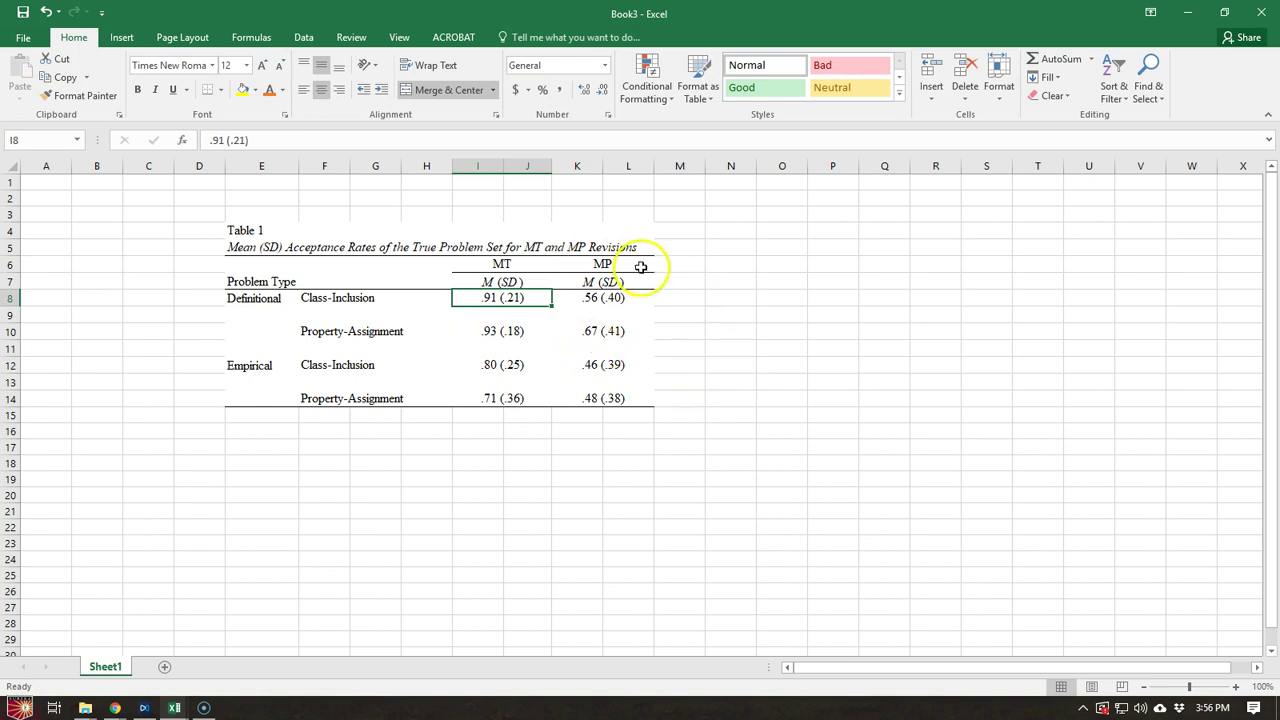
{"action": "left_click", "coordinate": [773, 414]}
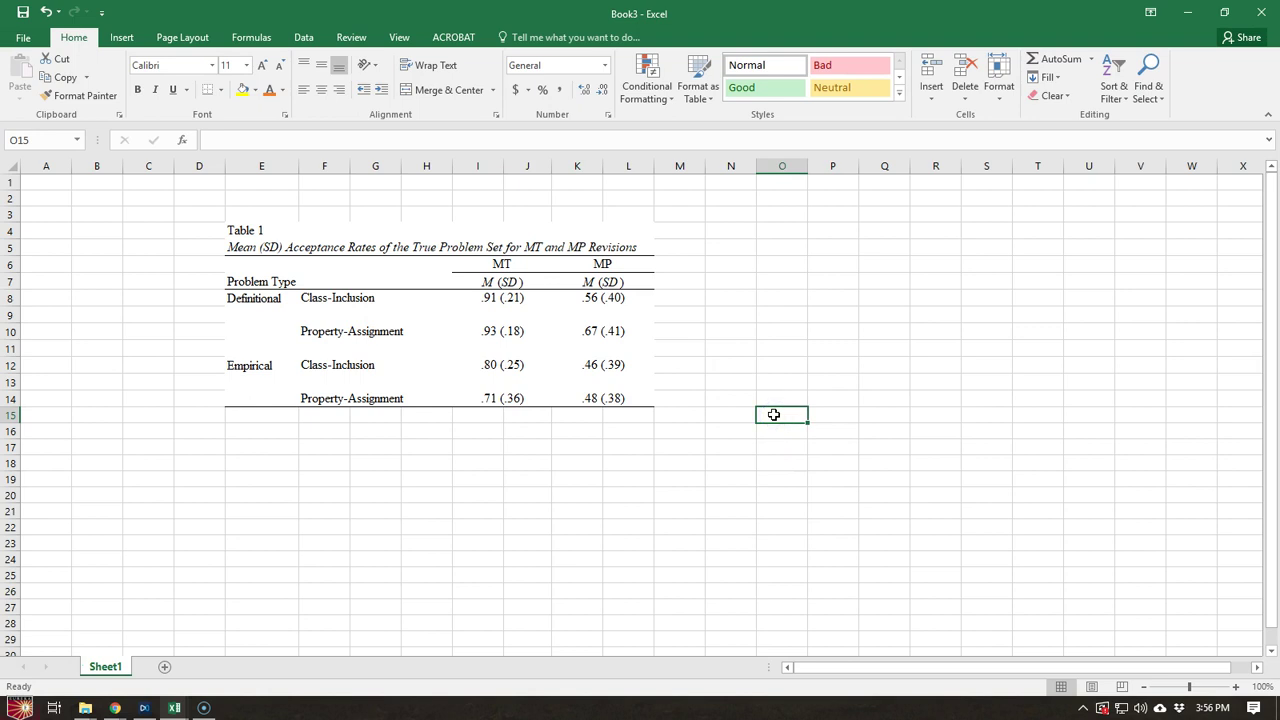
{"action": "left_click_drag", "start_coordinate": [253, 233], "coordinate": [274, 403]}
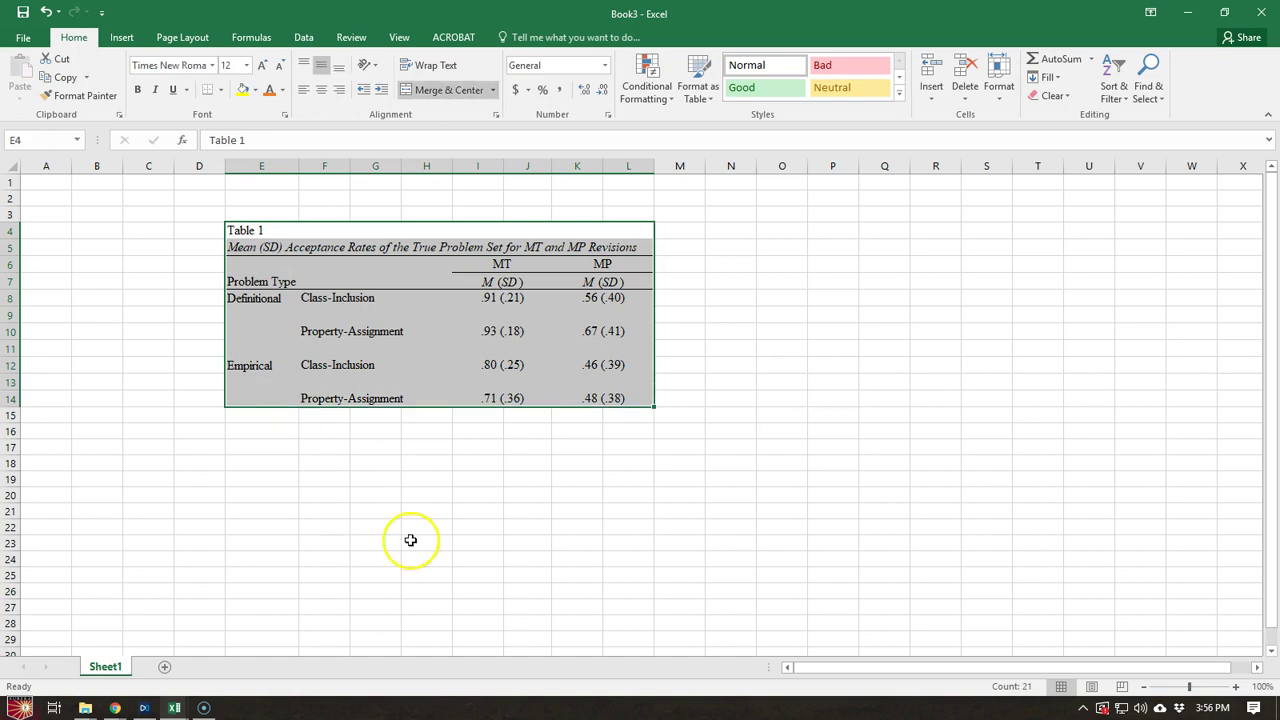
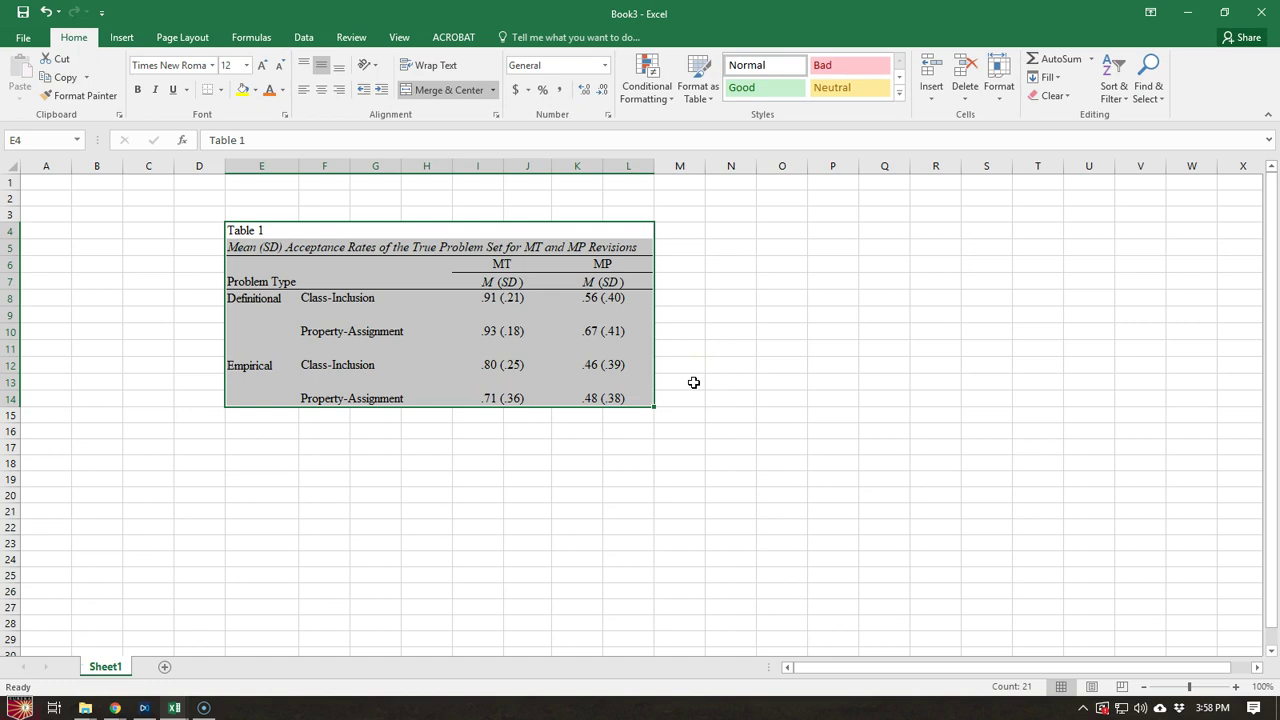
- Raise the title row 5 height to 19.50 and make the MT/MP heading row taller
{"action": "left_click", "coordinate": [693, 382]}
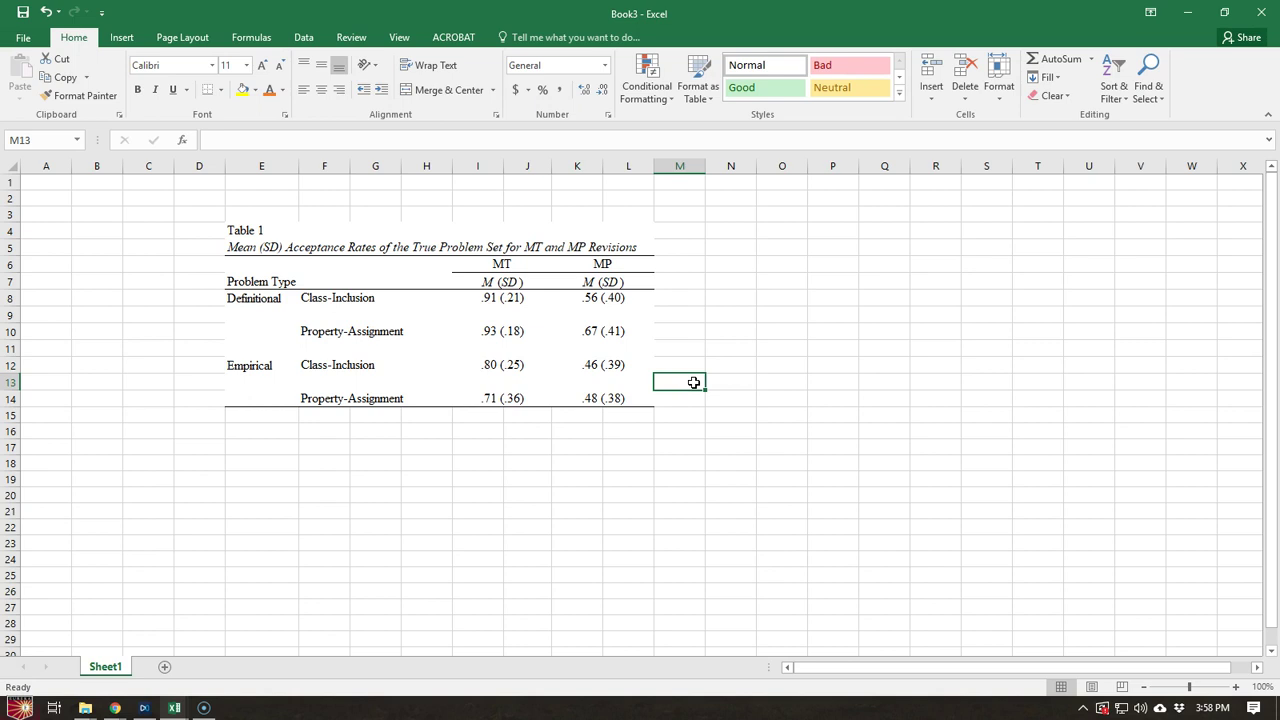
{"action": "left_click", "coordinate": [754, 371]}
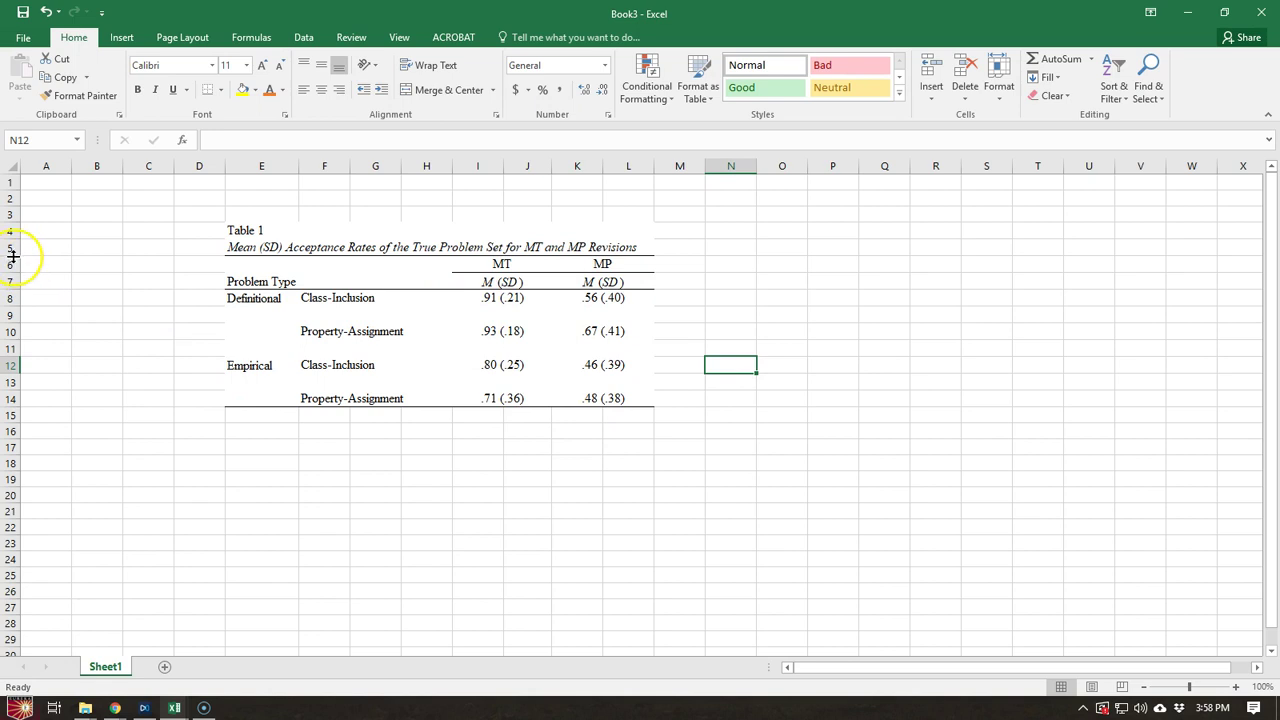
{"action": "left_click_drag", "start_coordinate": [16, 257], "coordinate": [16, 262]}
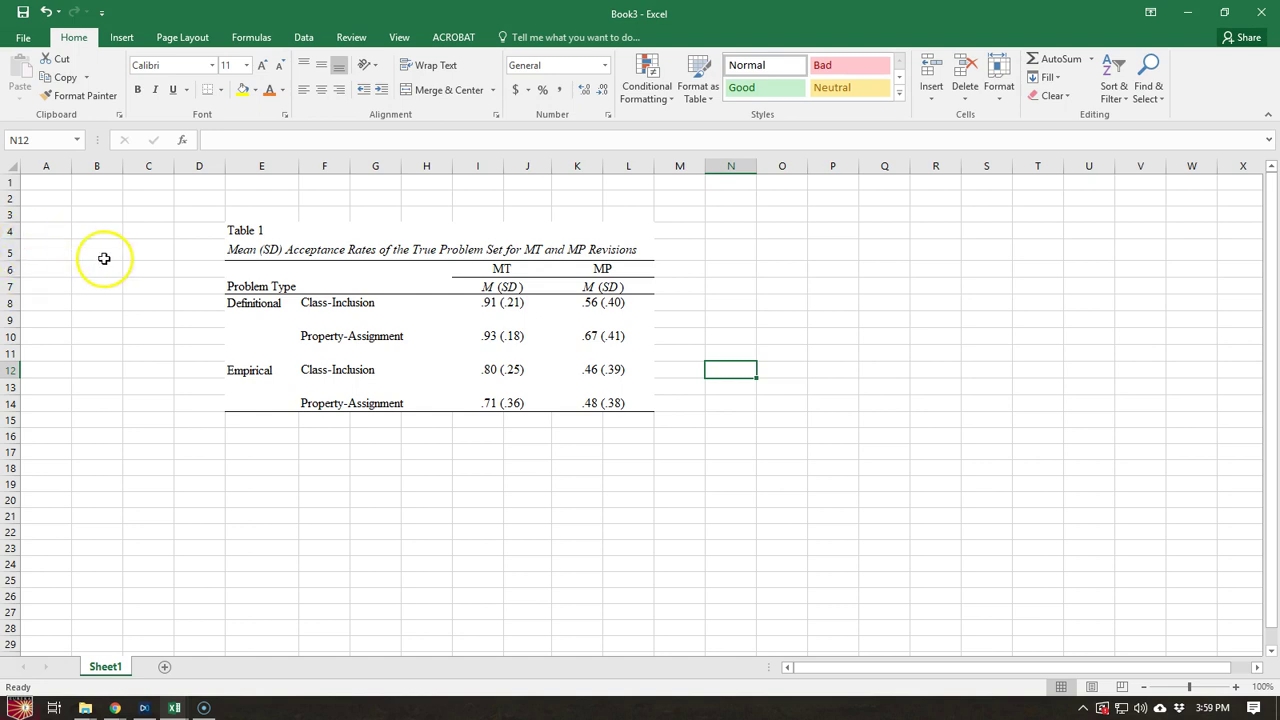
{"action": "left_click_drag", "start_coordinate": [15, 258], "coordinate": [15, 261]}
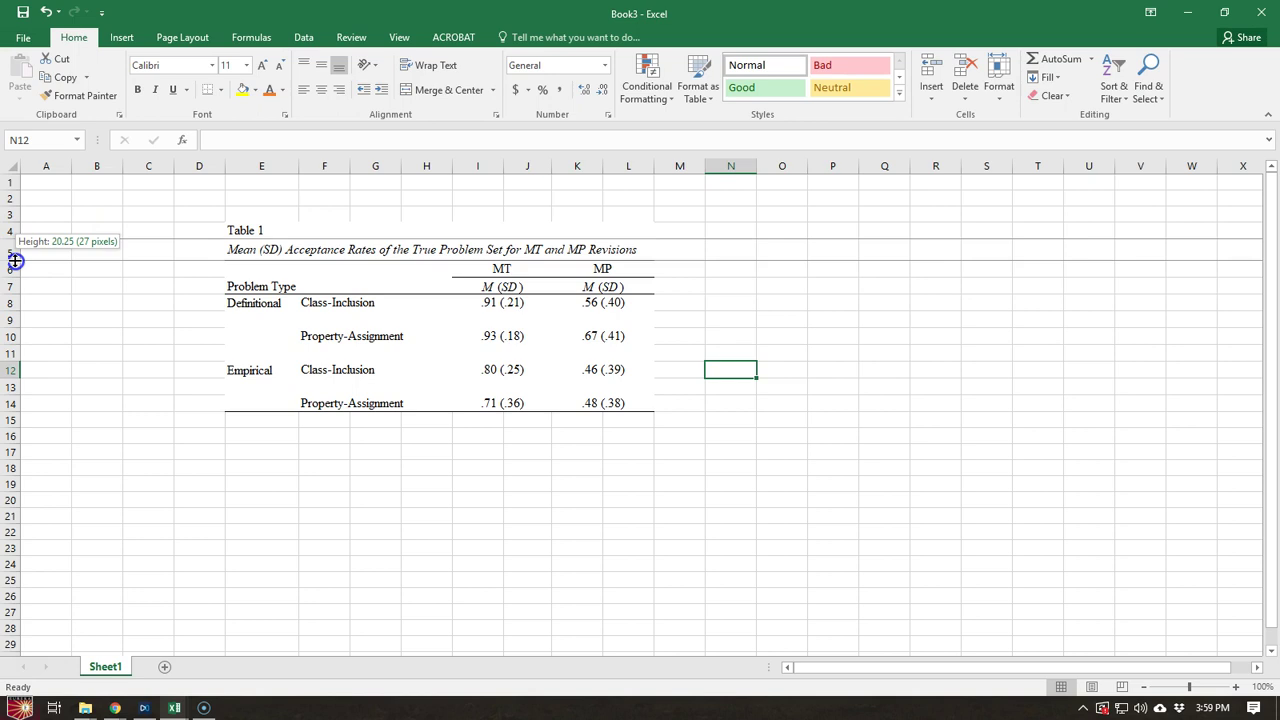
{"action": "left_click_drag", "start_coordinate": [15, 261], "coordinate": [15, 261]}
{"action": "left_click_drag", "start_coordinate": [15, 261], "coordinate": [15, 262]}
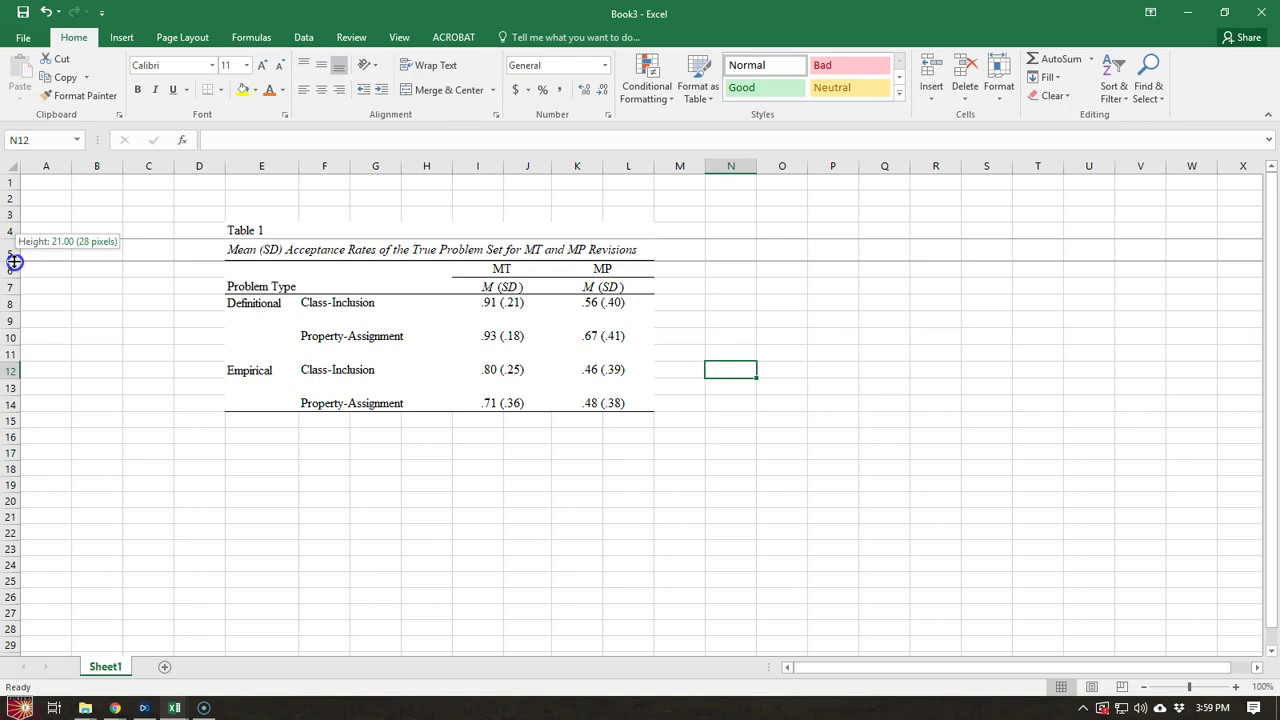
{"action": "left_click_drag", "start_coordinate": [15, 261], "coordinate": [13, 302]}
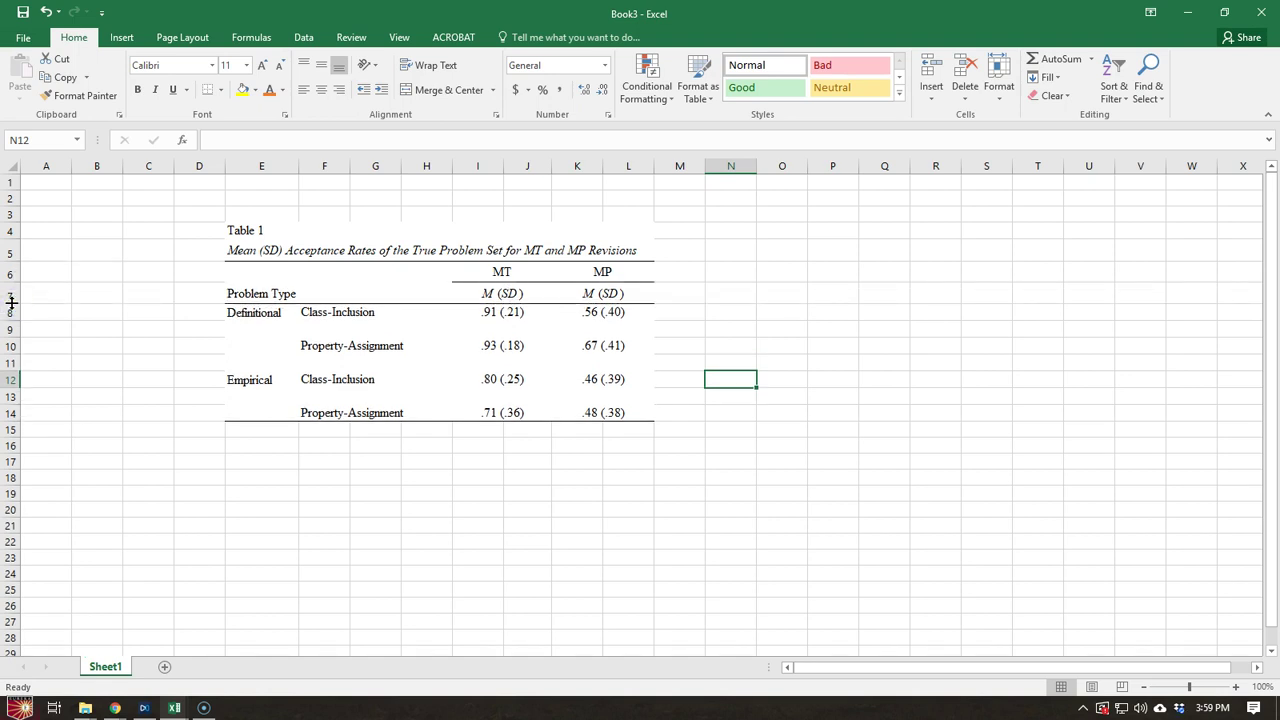
- Enlarge the MT/MP heading, Problem Type and Definitional rows to 20.25, and shrink row 9 to 9.75
{"action": "left_click", "coordinate": [14, 280]}
{"action": "left_click_drag", "start_coordinate": [12, 283], "coordinate": [13, 285]}
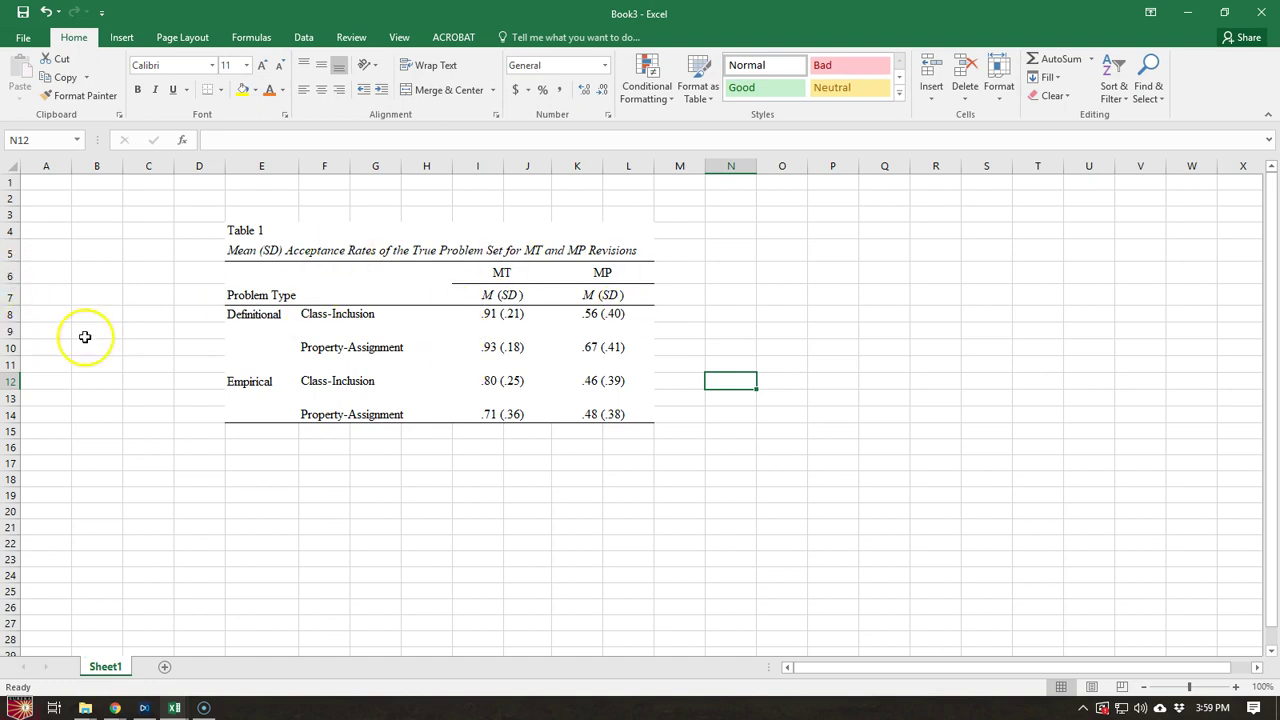
{"action": "left_click_drag", "start_coordinate": [13, 307], "coordinate": [15, 309]}
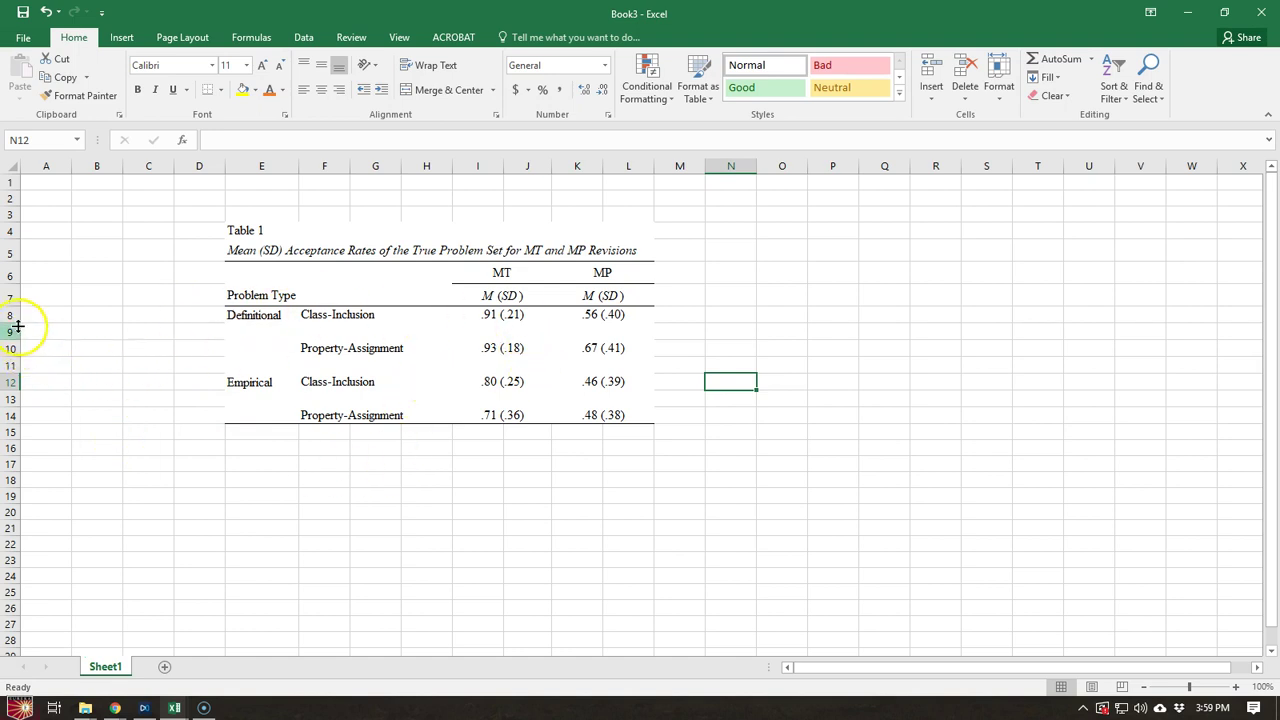
{"action": "left_click_drag", "start_coordinate": [17, 325], "coordinate": [17, 329]}
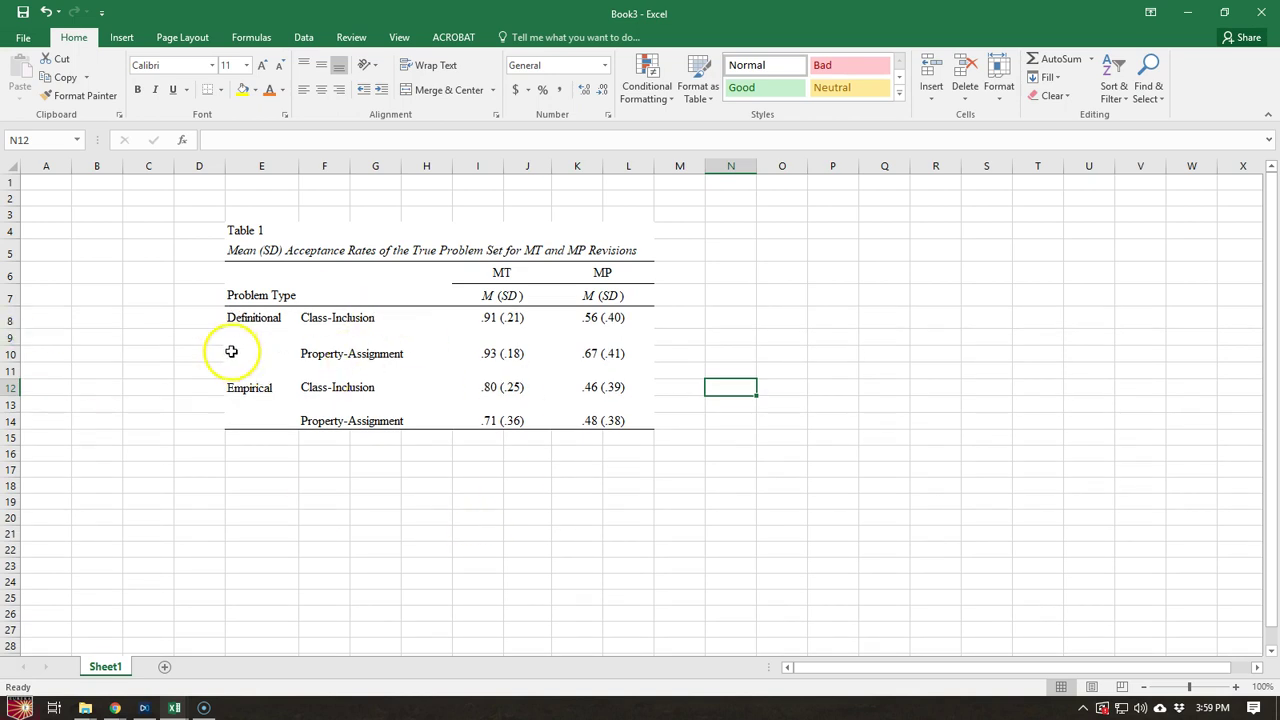
{"action": "left_click_drag", "start_coordinate": [12, 344], "coordinate": [14, 339]}
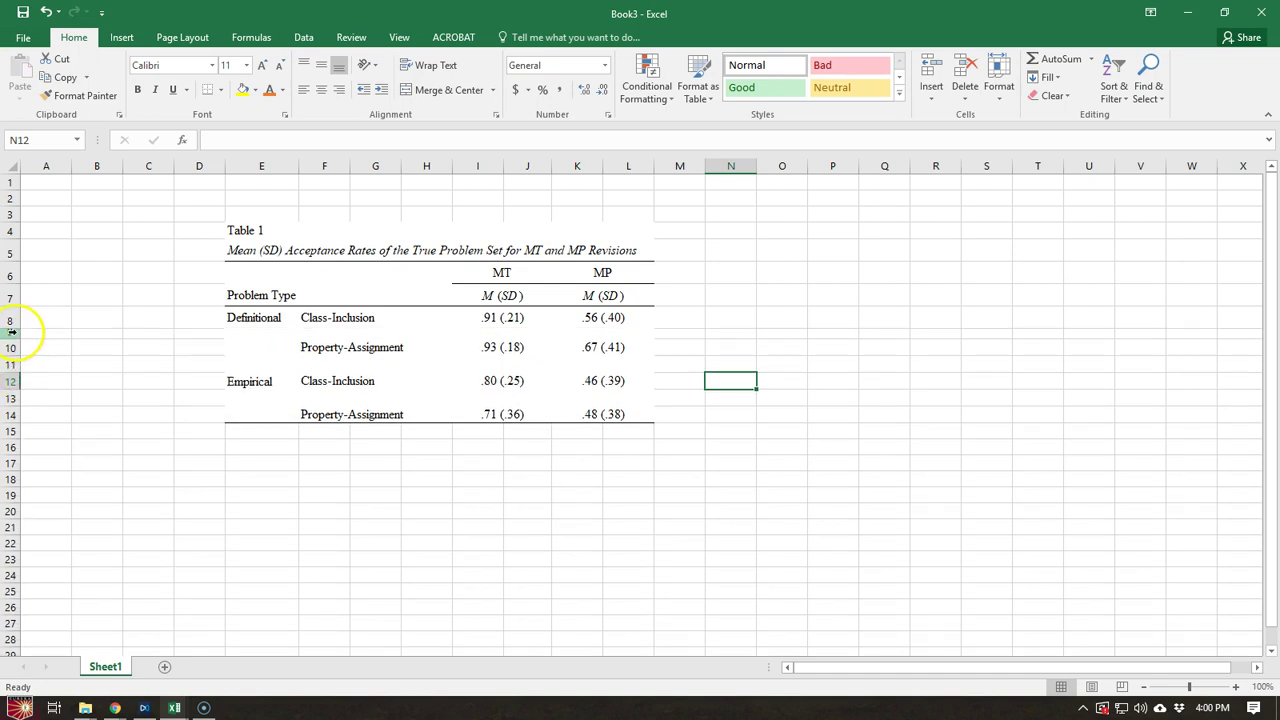
- Delete the empty spacer rows 9, 10 and 11 from Table 1
{"action": "right_click", "coordinate": [17, 334]}
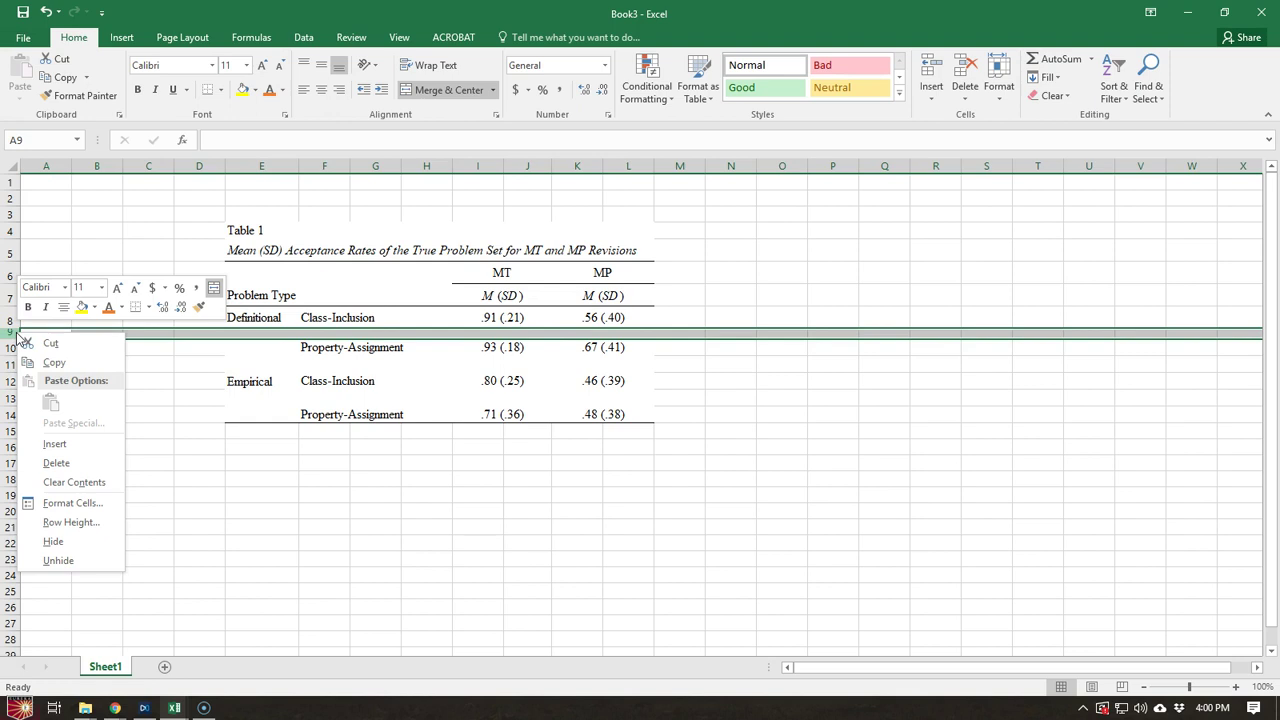
{"action": "left_click", "coordinate": [80, 463]}
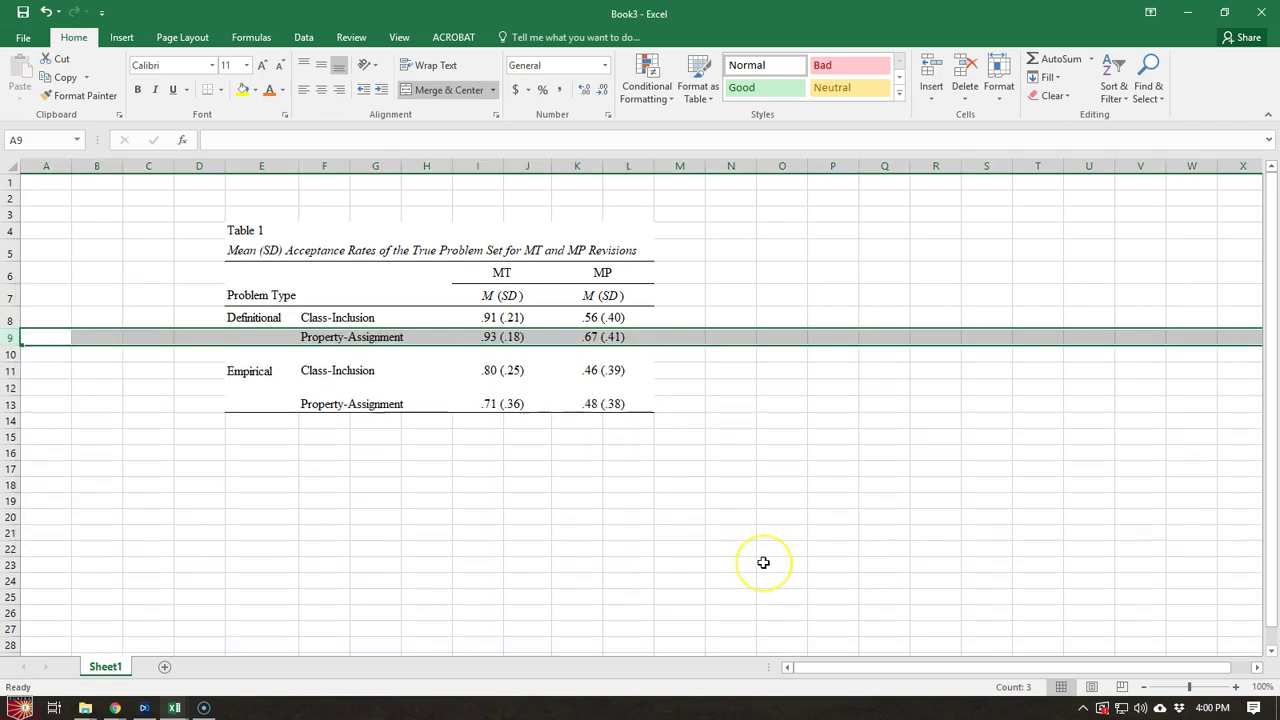
{"action": "left_click", "coordinate": [12, 354]}
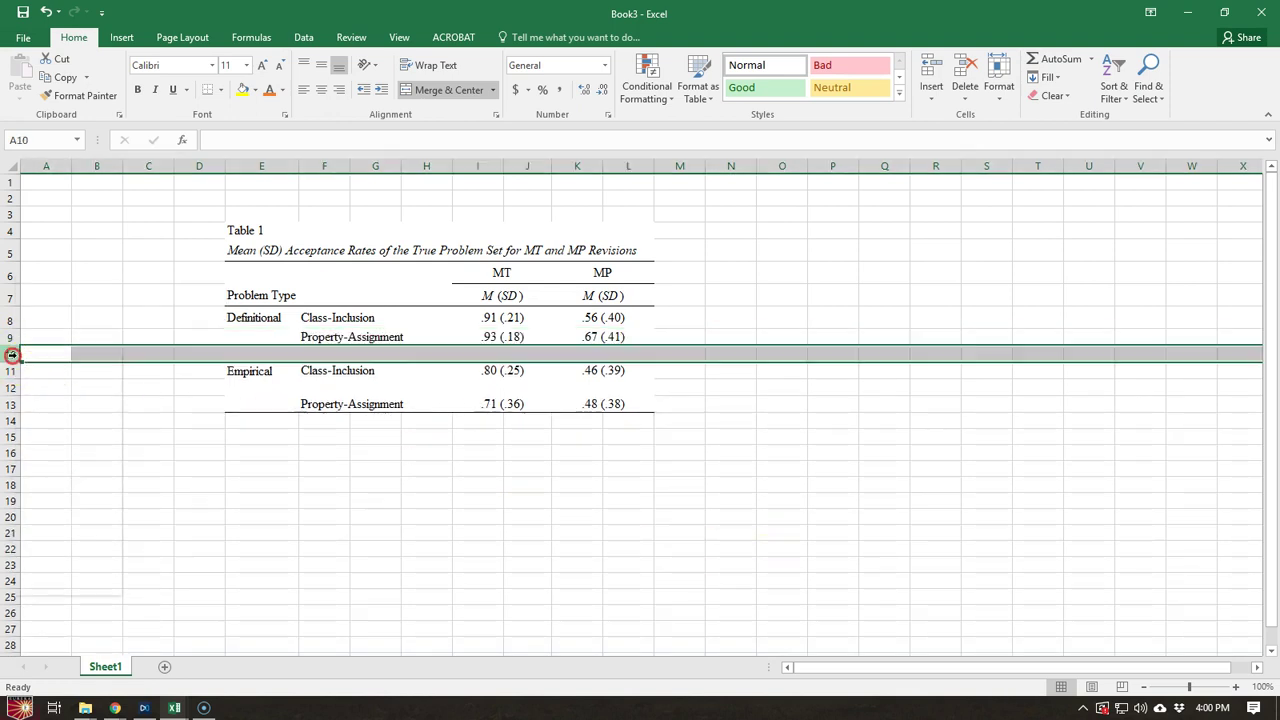
{"action": "right_click", "coordinate": [12, 354]}
{"action": "left_click", "coordinate": [94, 485]}
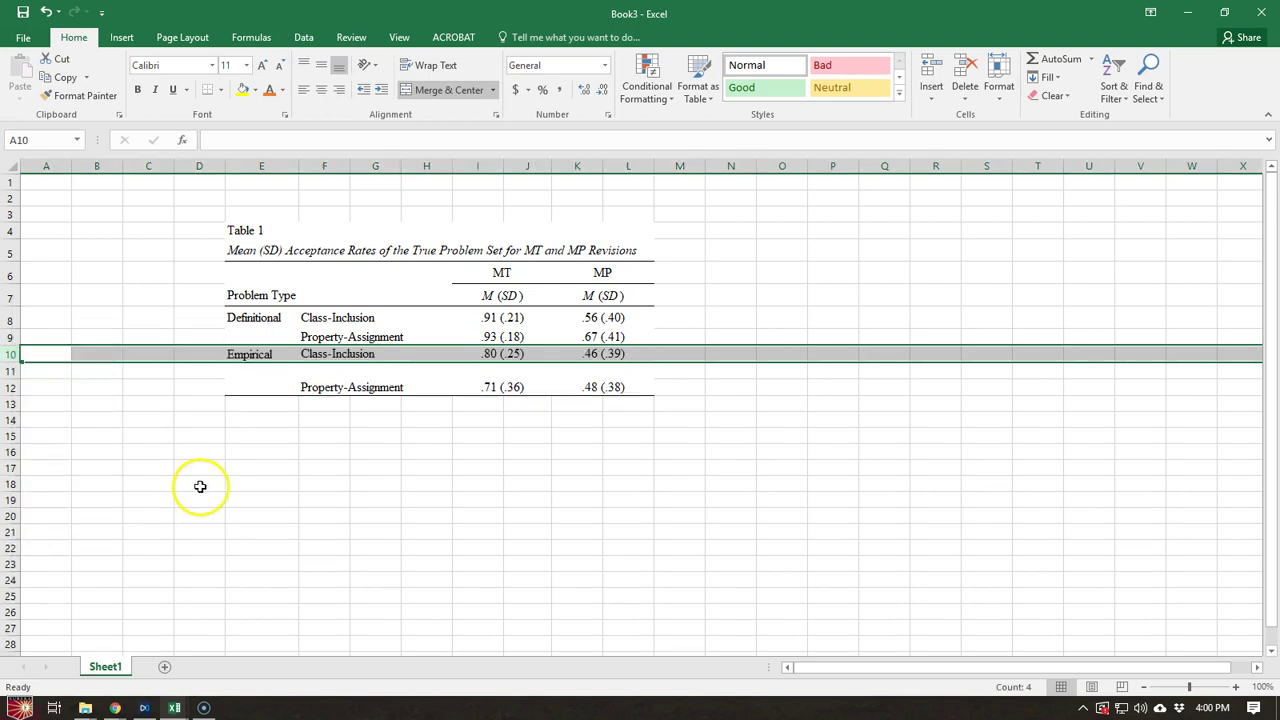
{"action": "right_click", "coordinate": [14, 370]}
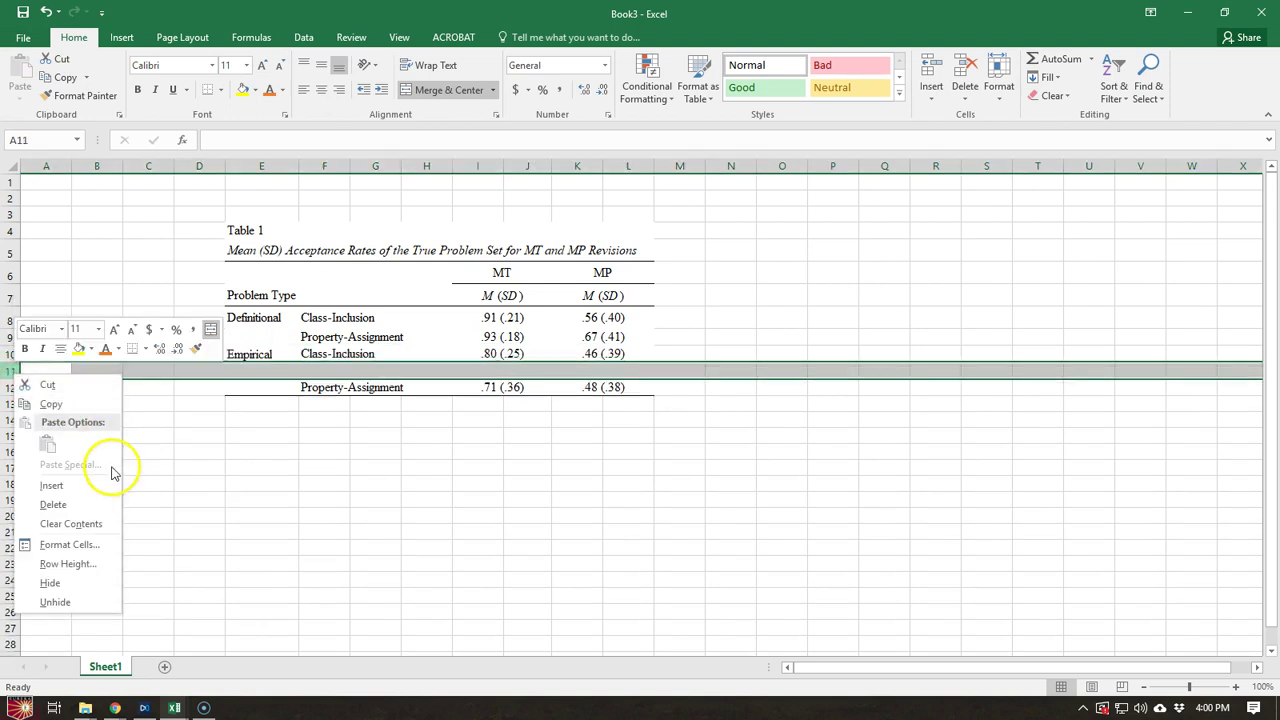
{"action": "left_click", "coordinate": [100, 504]}
{"action": "left_click", "coordinate": [584, 484]}
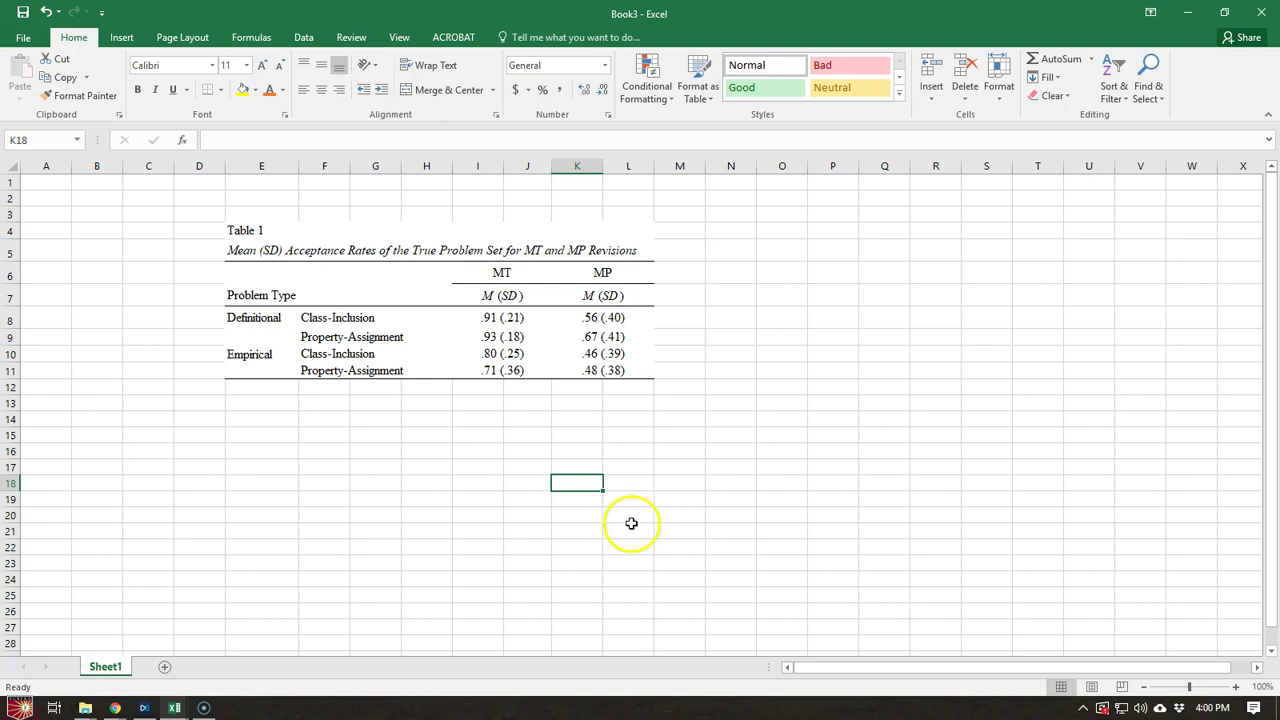
- Reinsert three blank spacer rows so the data rows sit in rows 8, 10, 12 and 14
{"action": "left_click", "coordinate": [12, 370]}
{"action": "key", "text": "ctrl+shift+equal"}
{"action": "left_click", "coordinate": [12, 354]}
{"action": "key", "text": "F4"}
{"action": "left_click", "coordinate": [12, 337]}
{"action": "key", "text": "F4"}
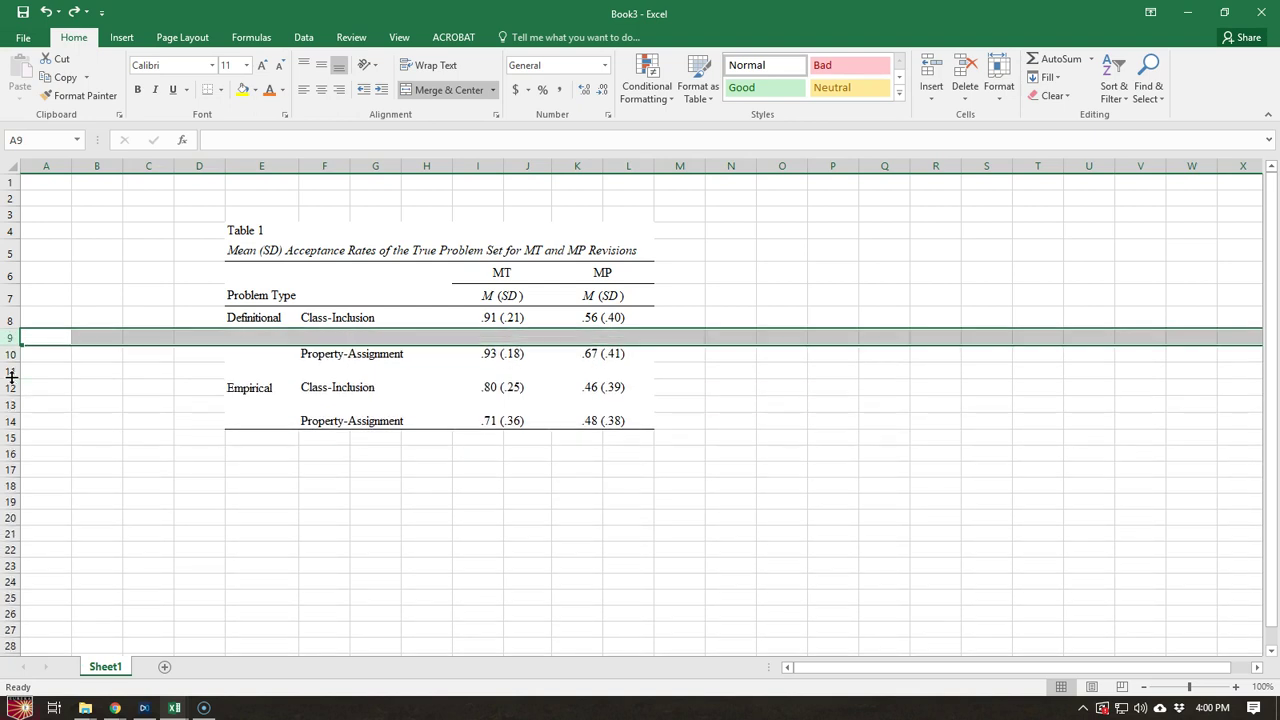
{"action": "left_click", "coordinate": [397, 488]}
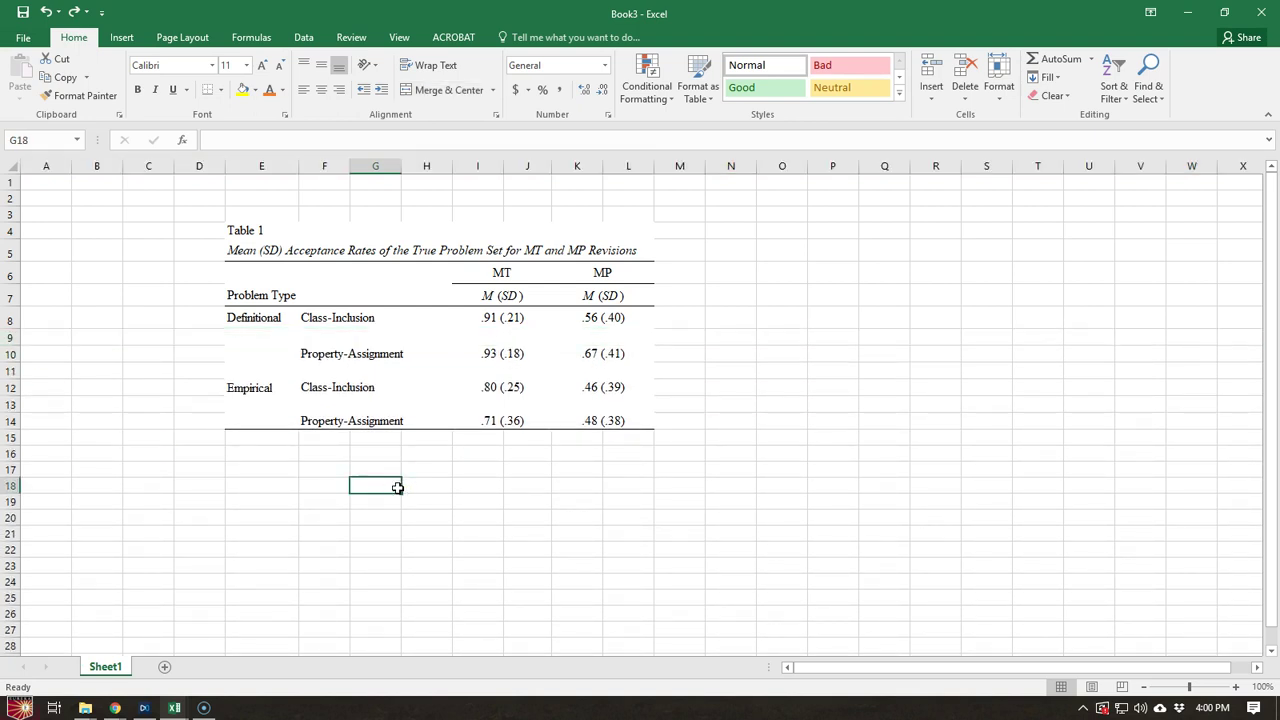